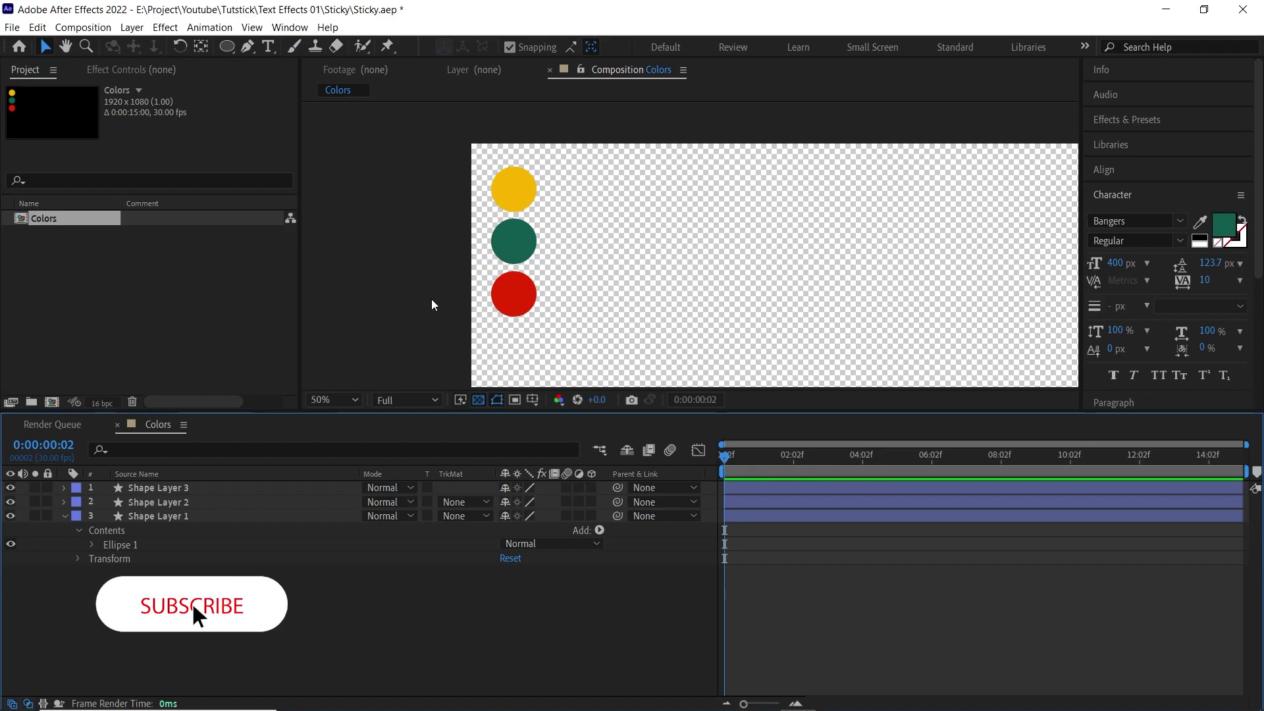
# Step: Switch to the Coolors palette generator and add intermediate colors between the existing palette shades
pyautogui.click(217, 316)
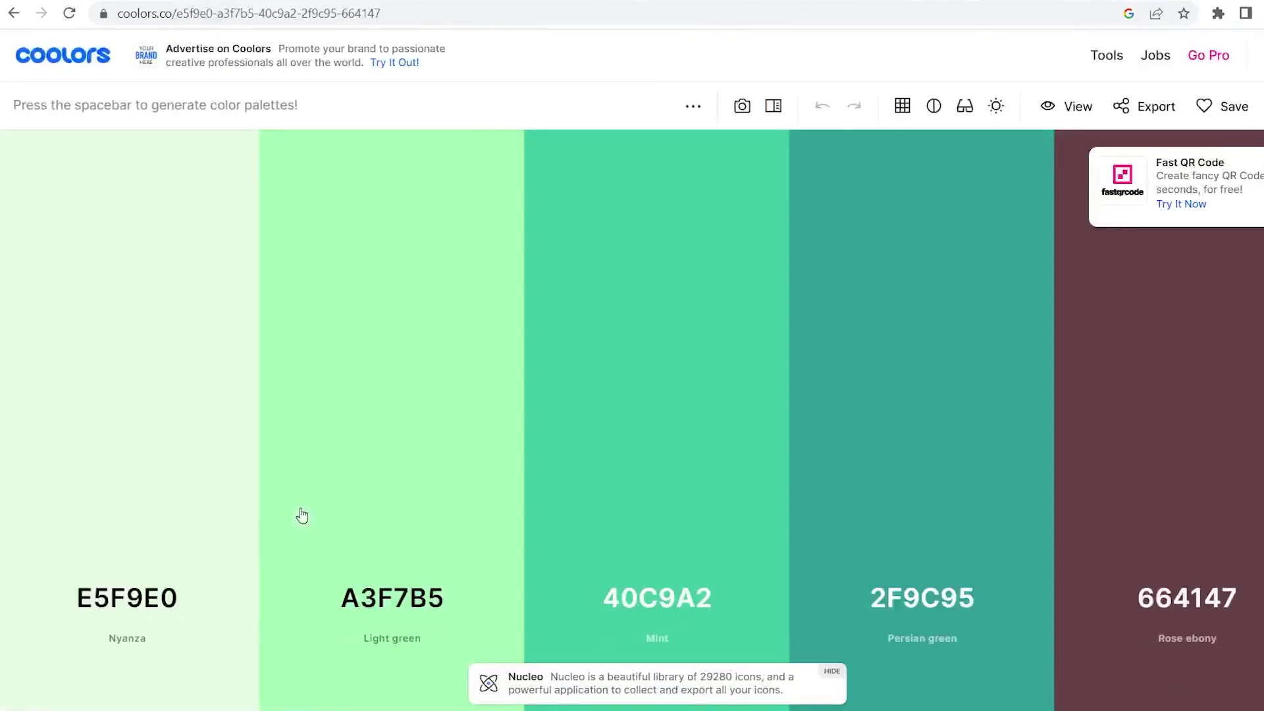
pyautogui.click(789, 422)
pyautogui.click(438, 422)
pyautogui.click(185, 423)
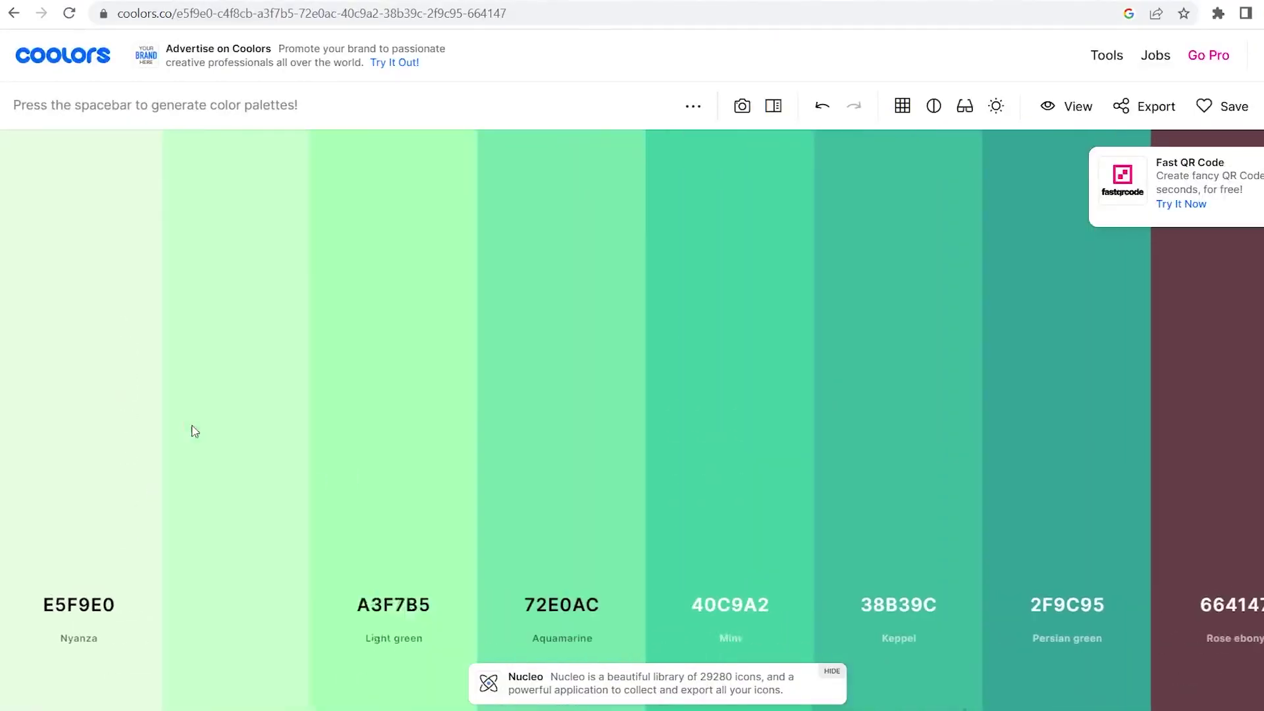
pyautogui.click(1152, 421)
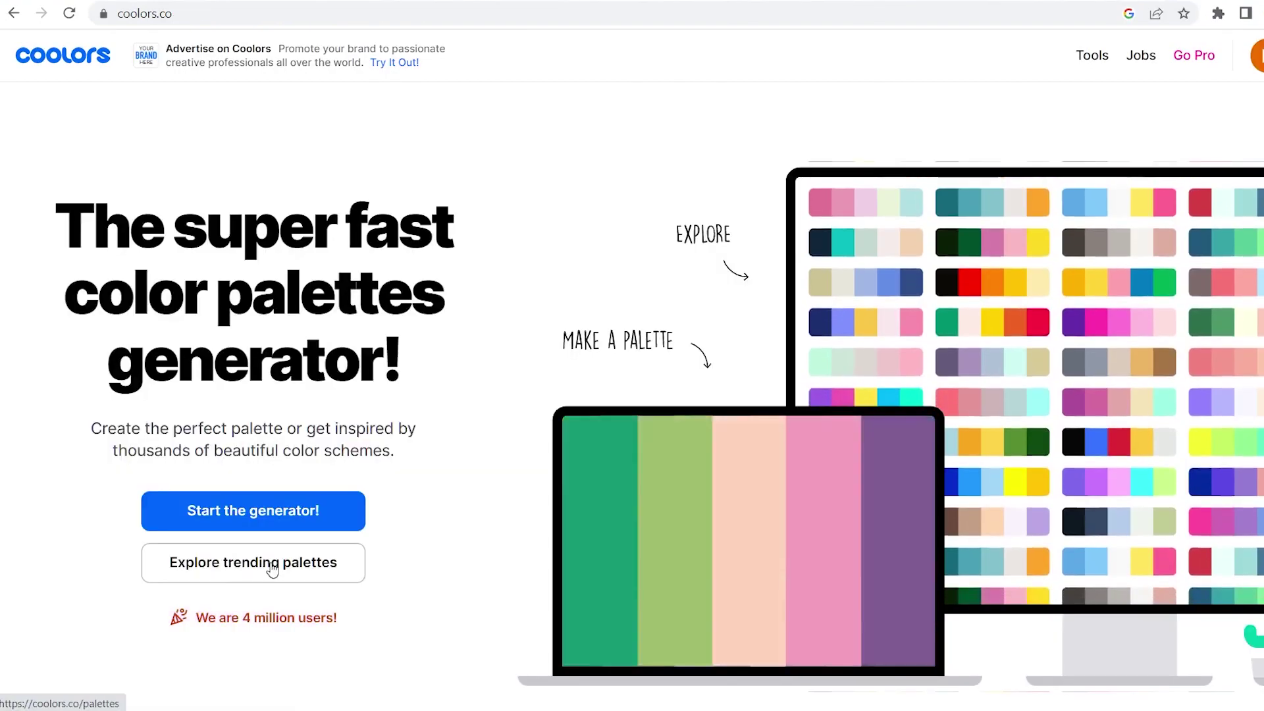
# Step: Browse the trending color palettes on Coolors, then the popular ones filtered by Red and by the Cold style
pyautogui.click(277, 562)
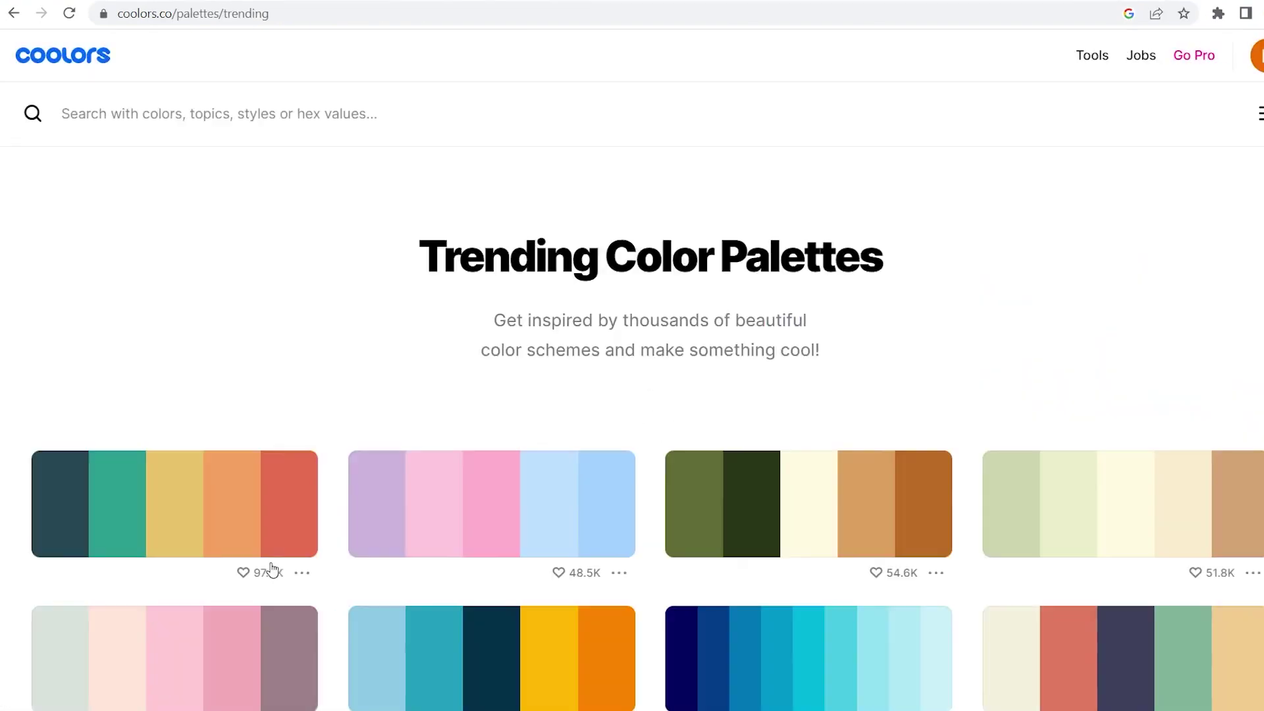
pyautogui.scroll(-5, 883, 508)
pyautogui.scroll(-11, 860, 485)
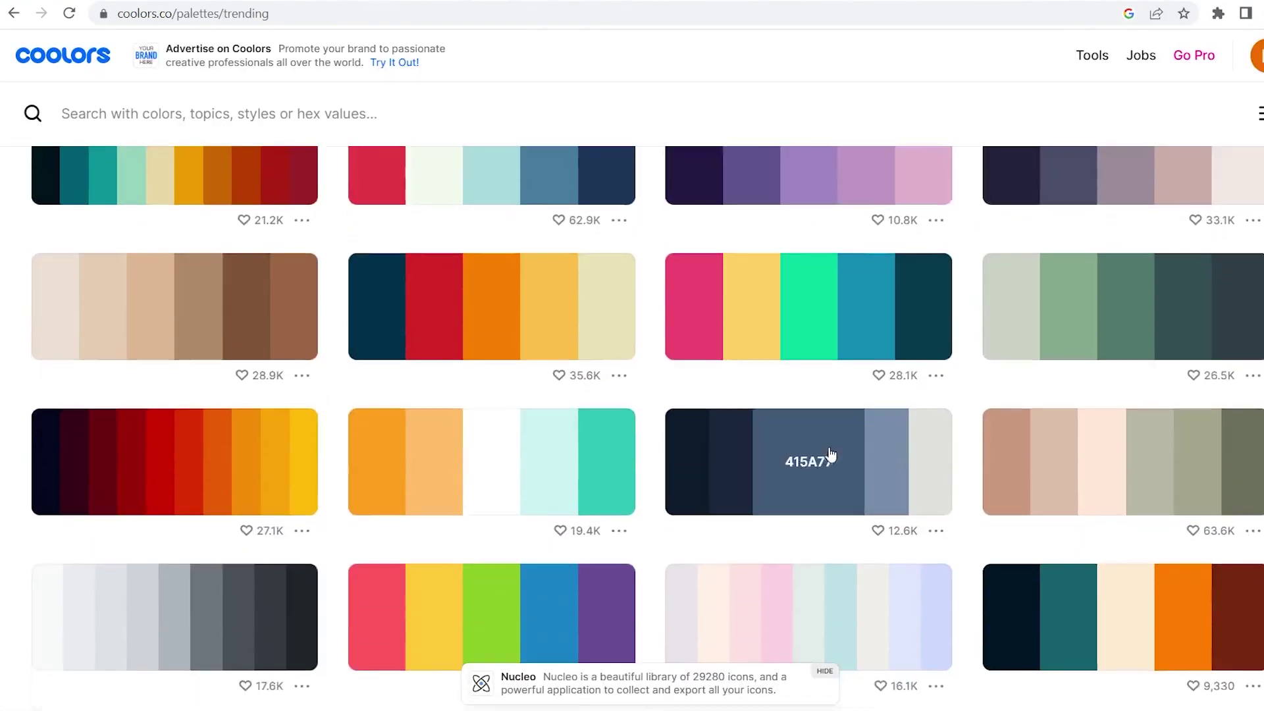
pyautogui.scroll(2, 908, 455)
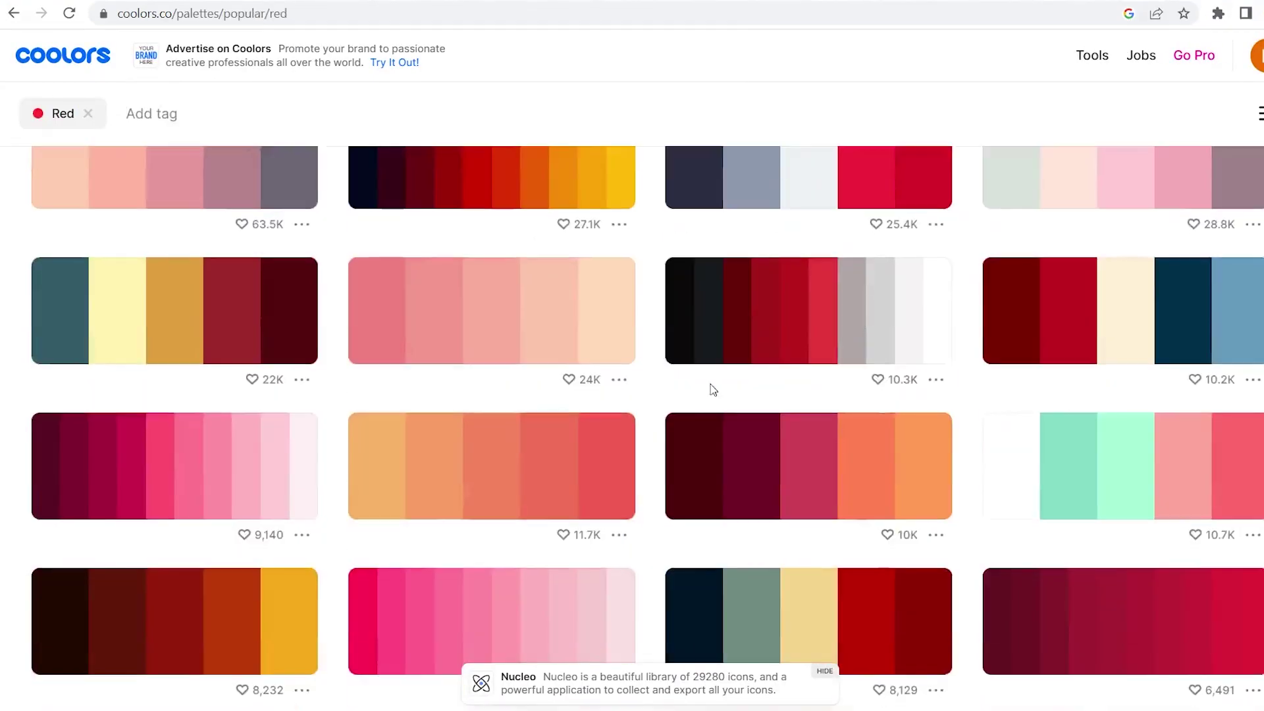
pyautogui.scroll(-6, 710, 384)
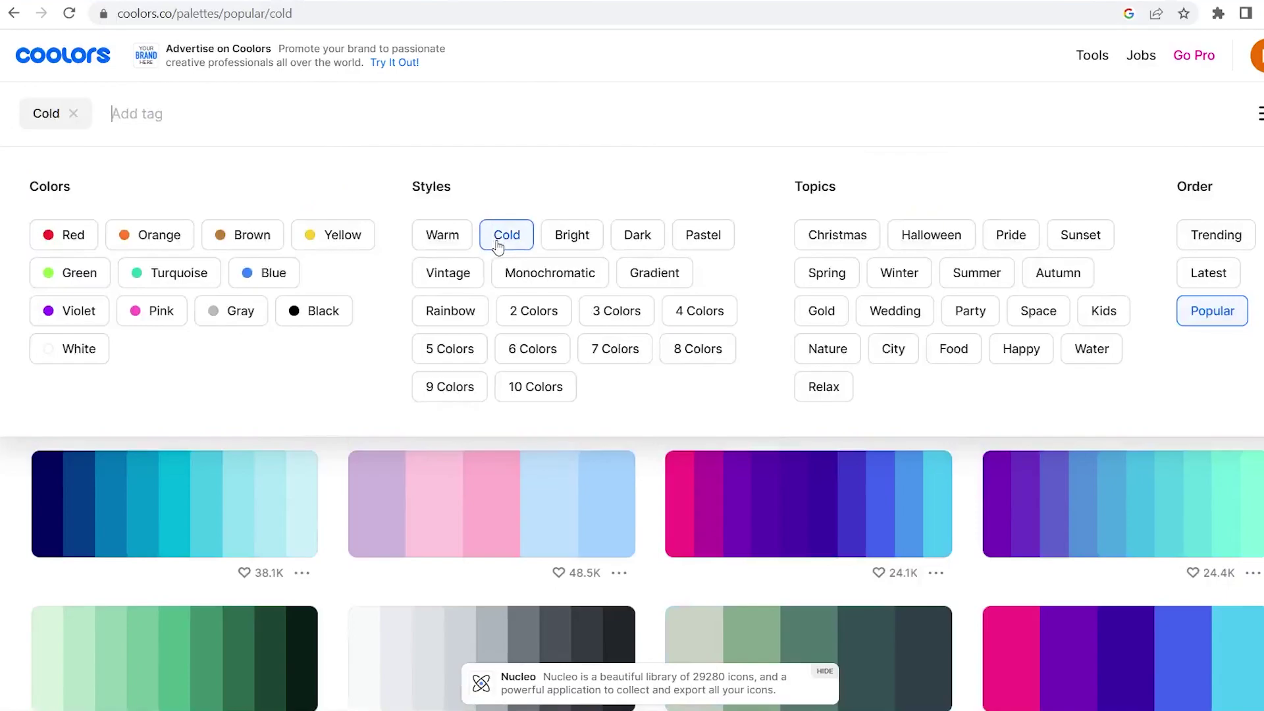
pyautogui.click(665, 541)
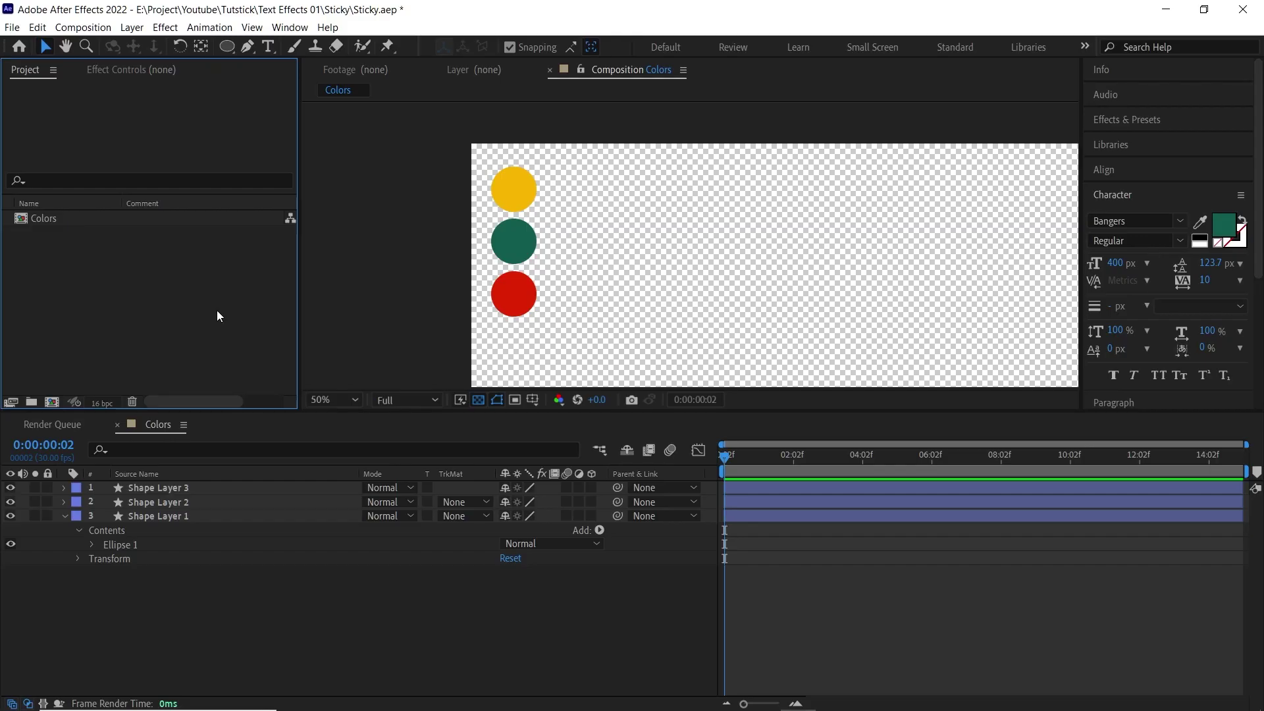
# Step: Switch to After Effects and create a 1920 x 1080 composition named Sticky at 20 fps with a 0:00:05:00 duration
pyautogui.click(83, 27)
pyautogui.click(101, 45)
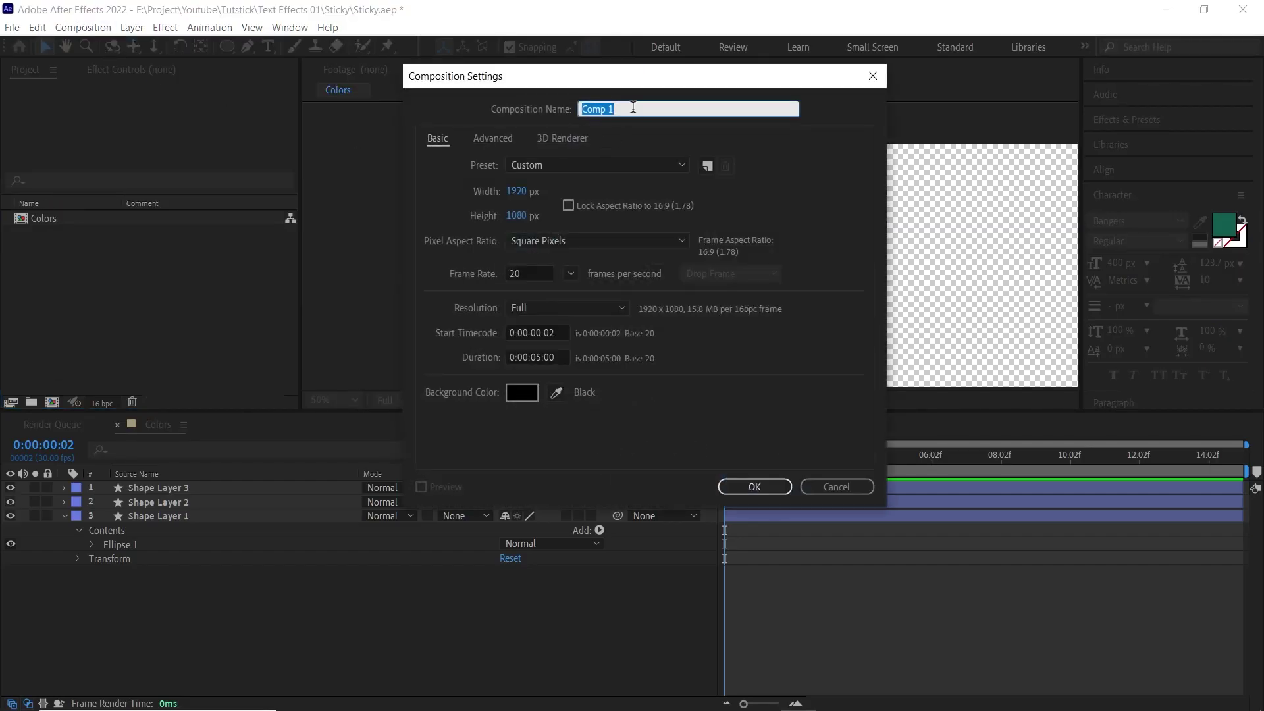
pyautogui.write('Sticky')
pyautogui.click(508, 272)
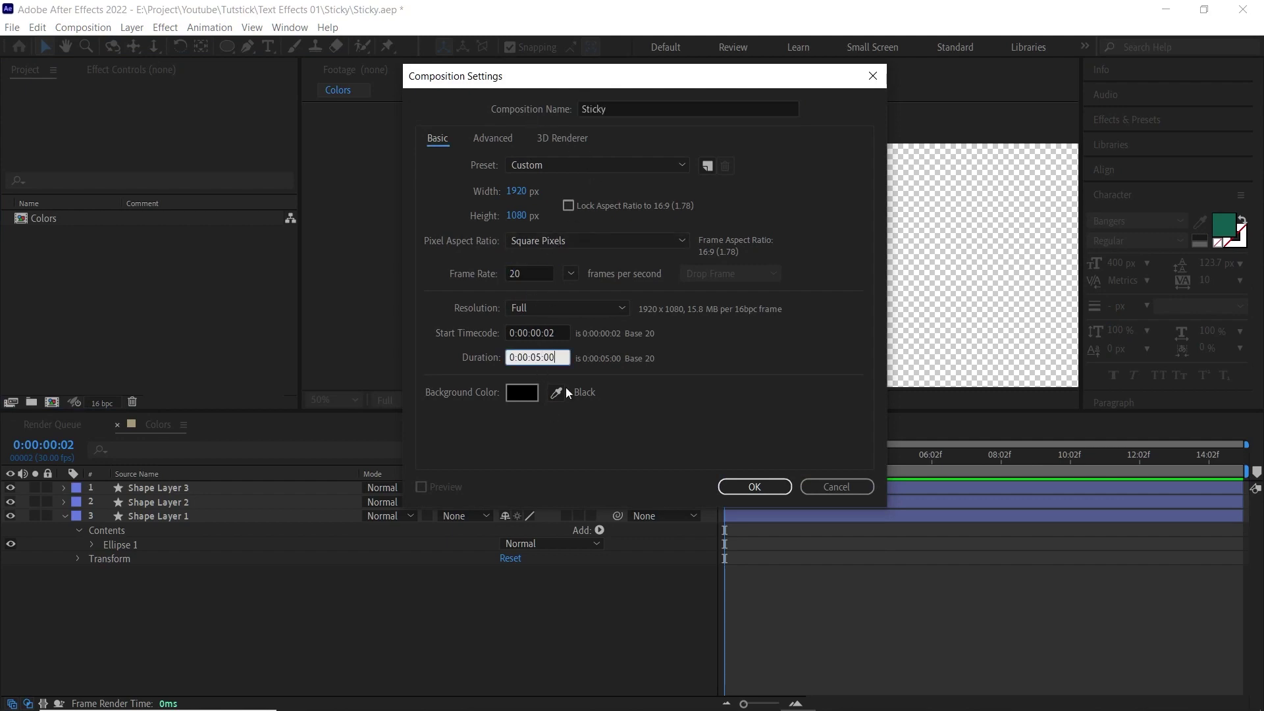
pyautogui.click(643, 389)
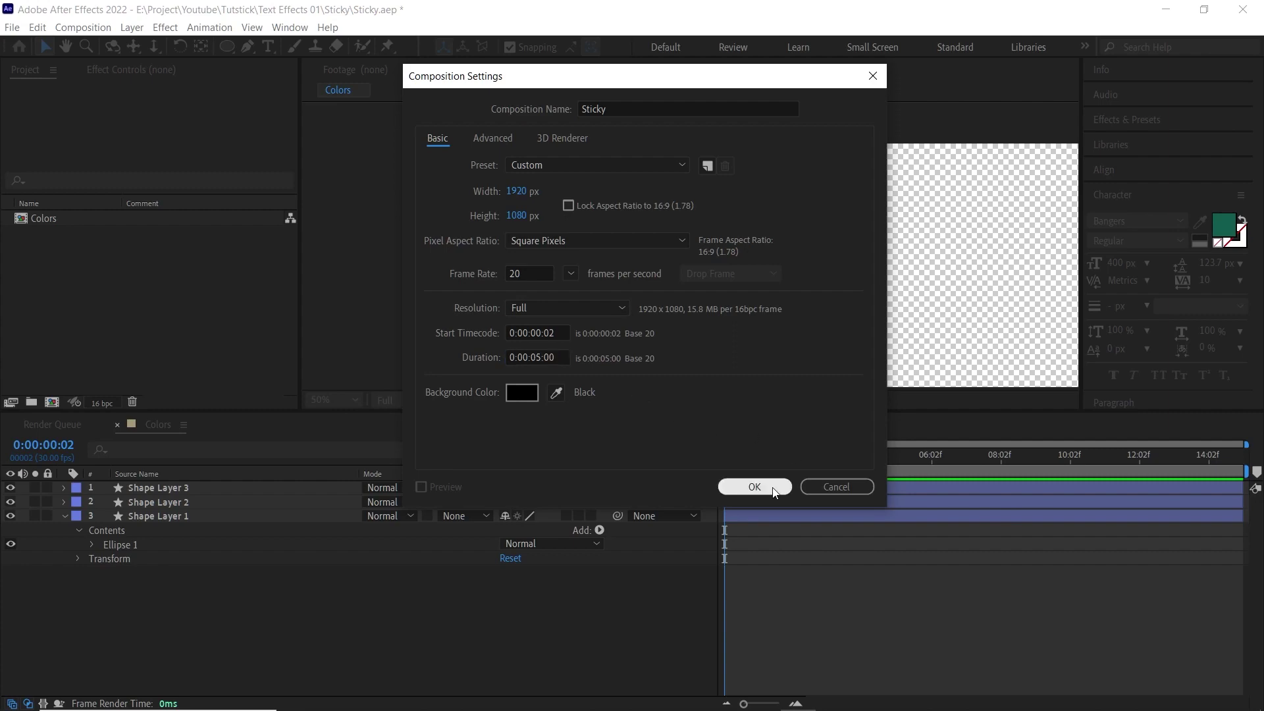
pyautogui.click(755, 487)
# Step: Add a comp-size dark green solid named Background and place the Colors composition above it
pyautogui.click(132, 27)
pyautogui.moveTo(135, 46)
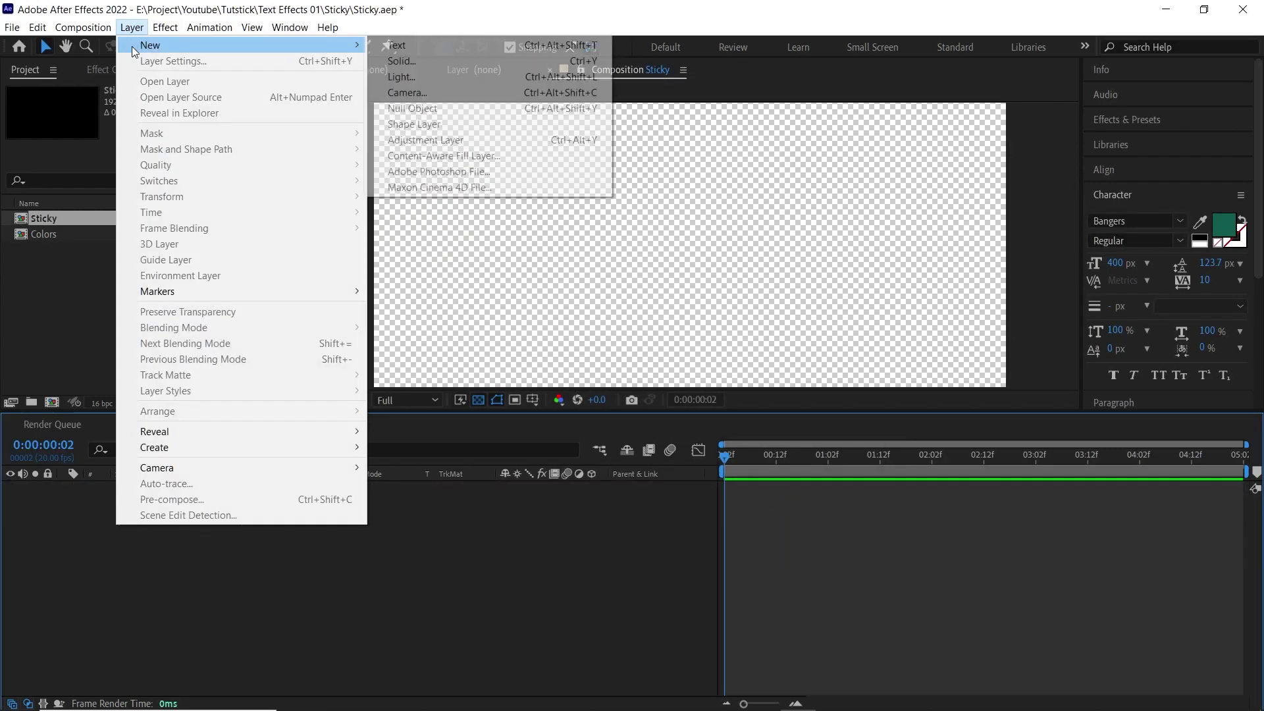
pyautogui.click(443, 64)
pyautogui.write('Background')
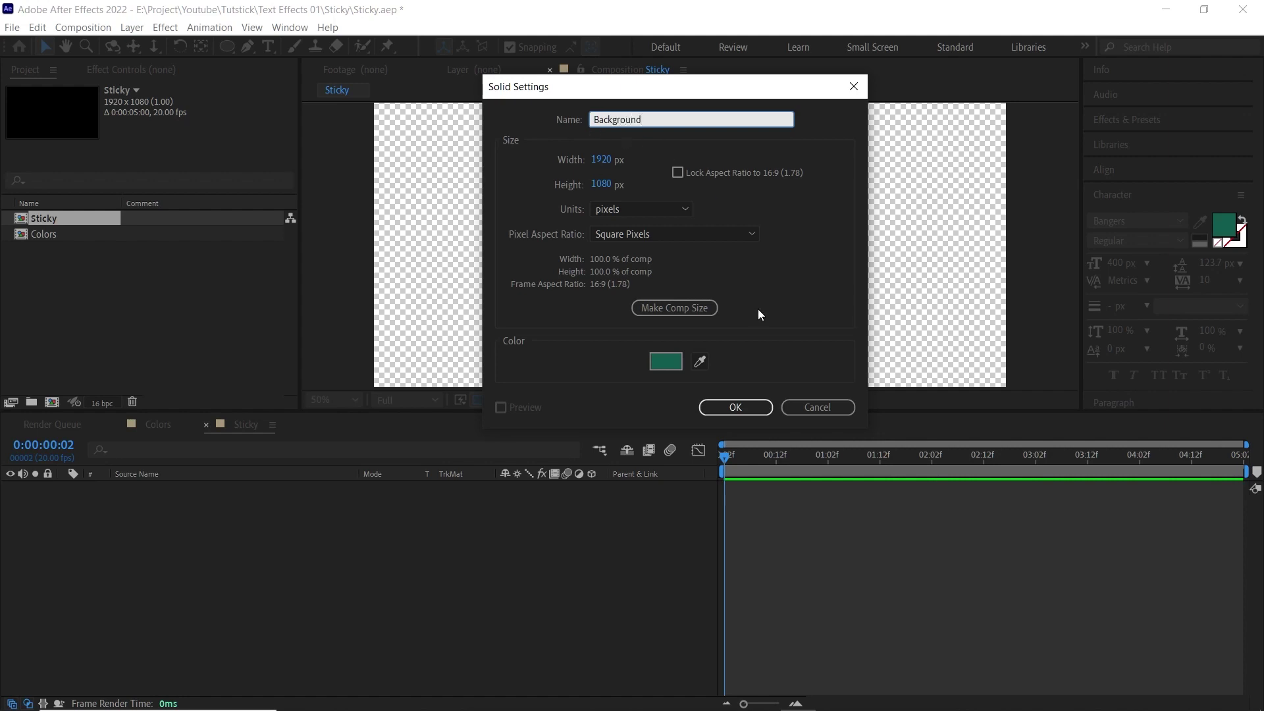
pyautogui.click(736, 407)
pyautogui.moveTo(46, 239); pyautogui.dragTo(167, 490)
# Step: Create a text layer with the letter t, colored F8B400 by sampling the yellow circle
pyautogui.click(267, 47)
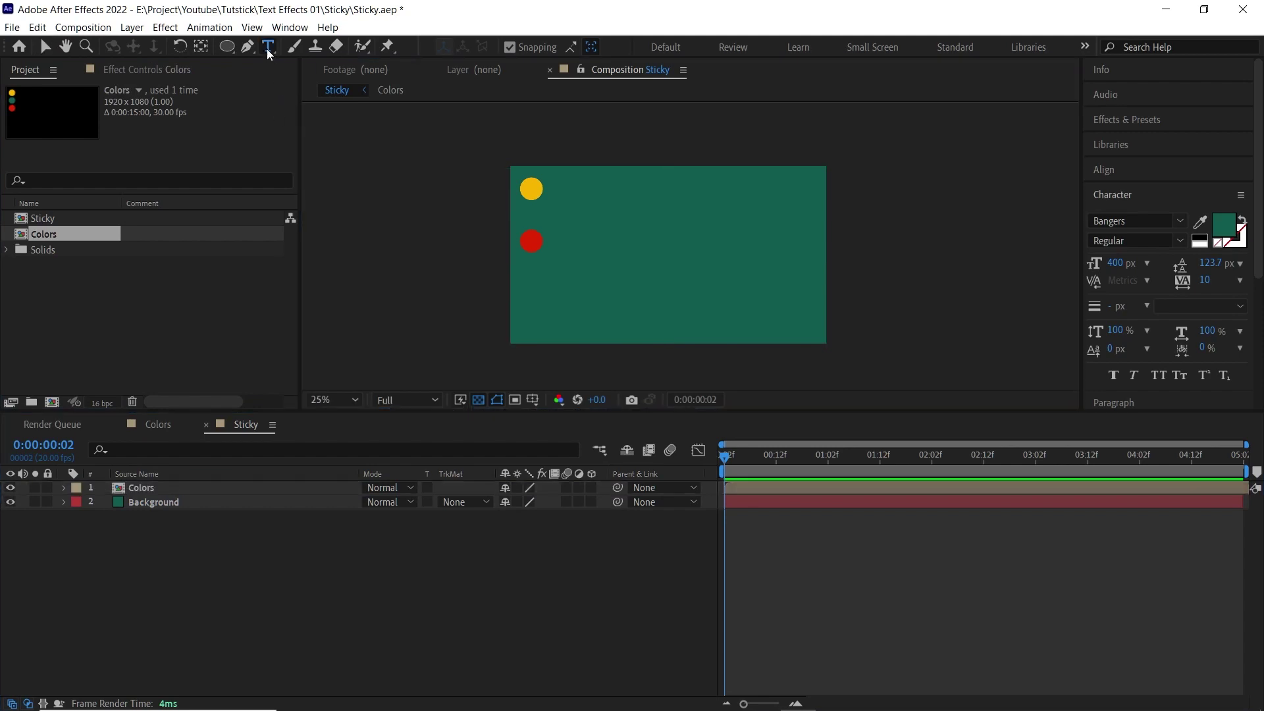
pyautogui.click(663, 253)
pyautogui.click(1223, 224)
pyautogui.click(1072, 182)
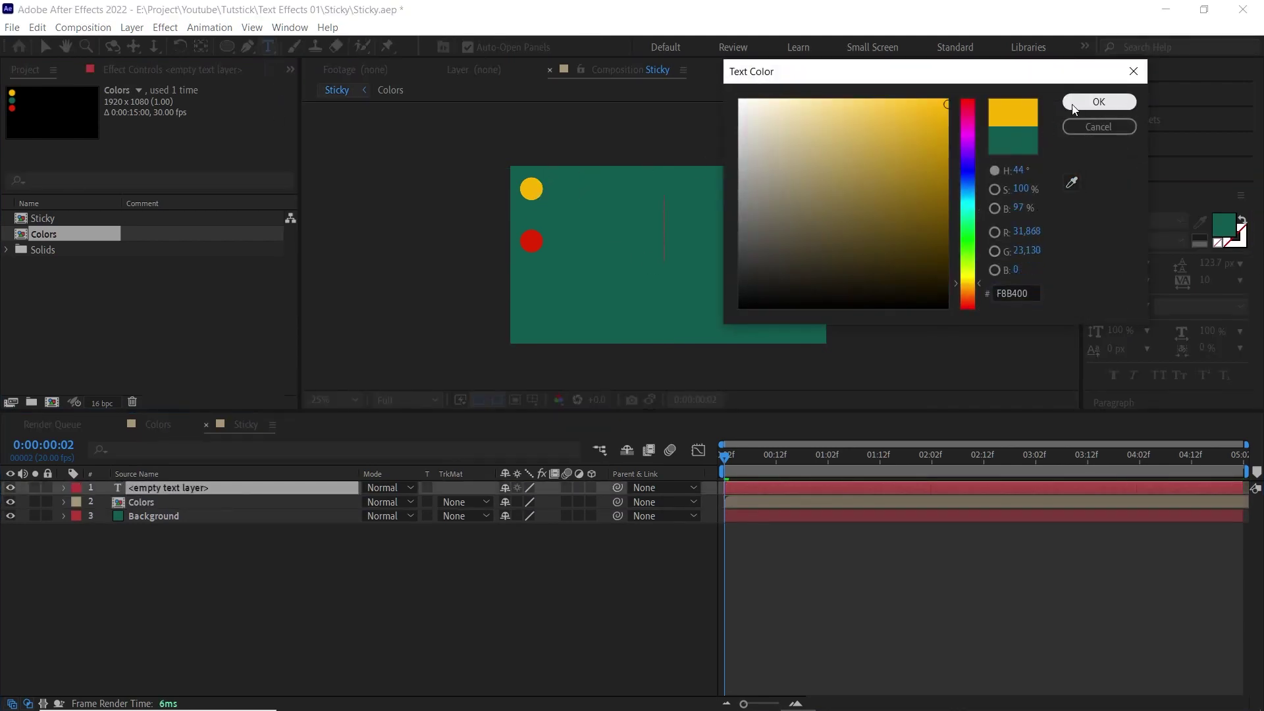
pyautogui.click(1073, 105)
pyautogui.write('t')
pyautogui.click(45, 47)
# Step: Center the letter t in the composition and duplicate its layer
pyautogui.scroll(1, 708, 191)
pyautogui.rightClick(631, 229)
pyautogui.moveTo(674, 308)
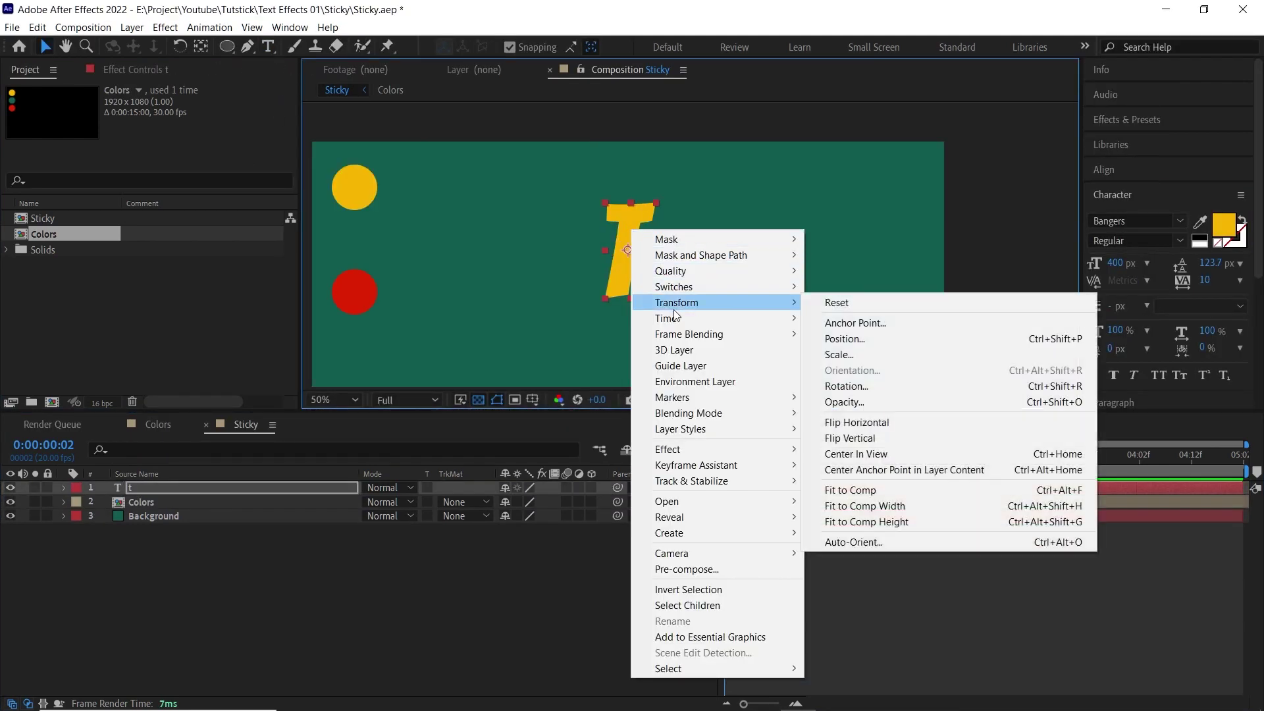
pyautogui.click(856, 454)
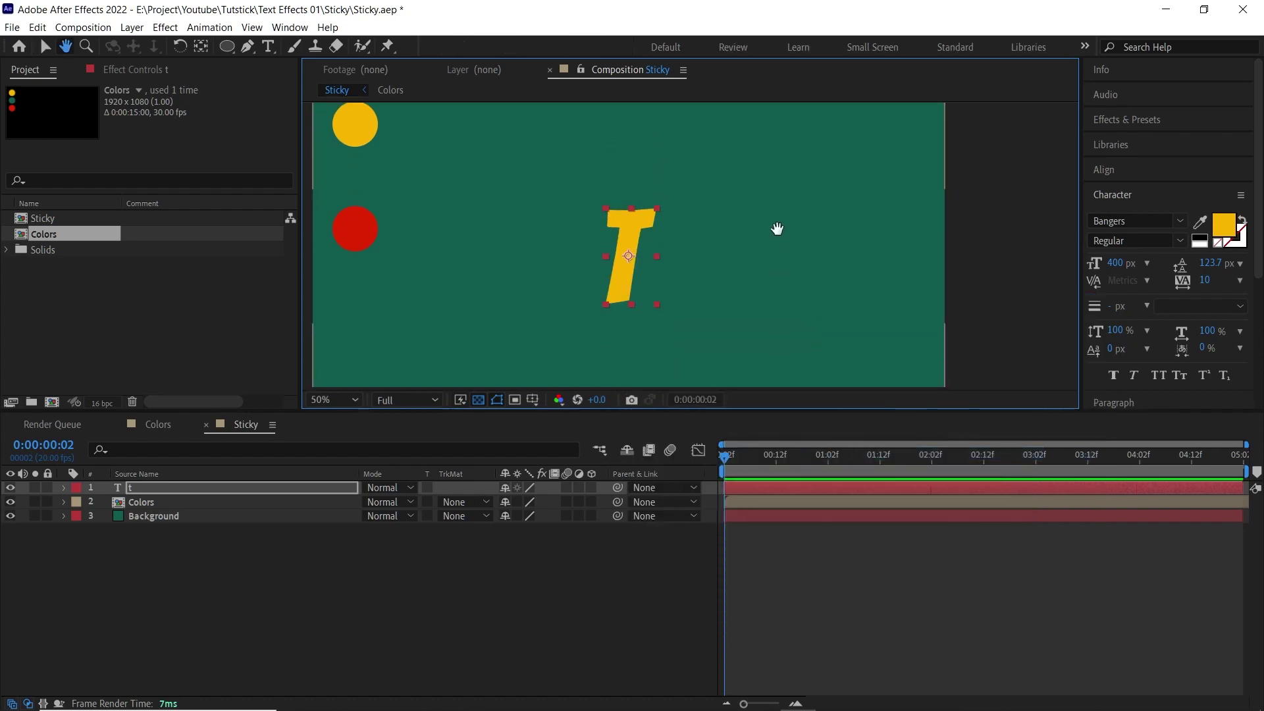
pyautogui.scroll(-1, 776, 226)
pyautogui.hotkey('ctrl', 'd')
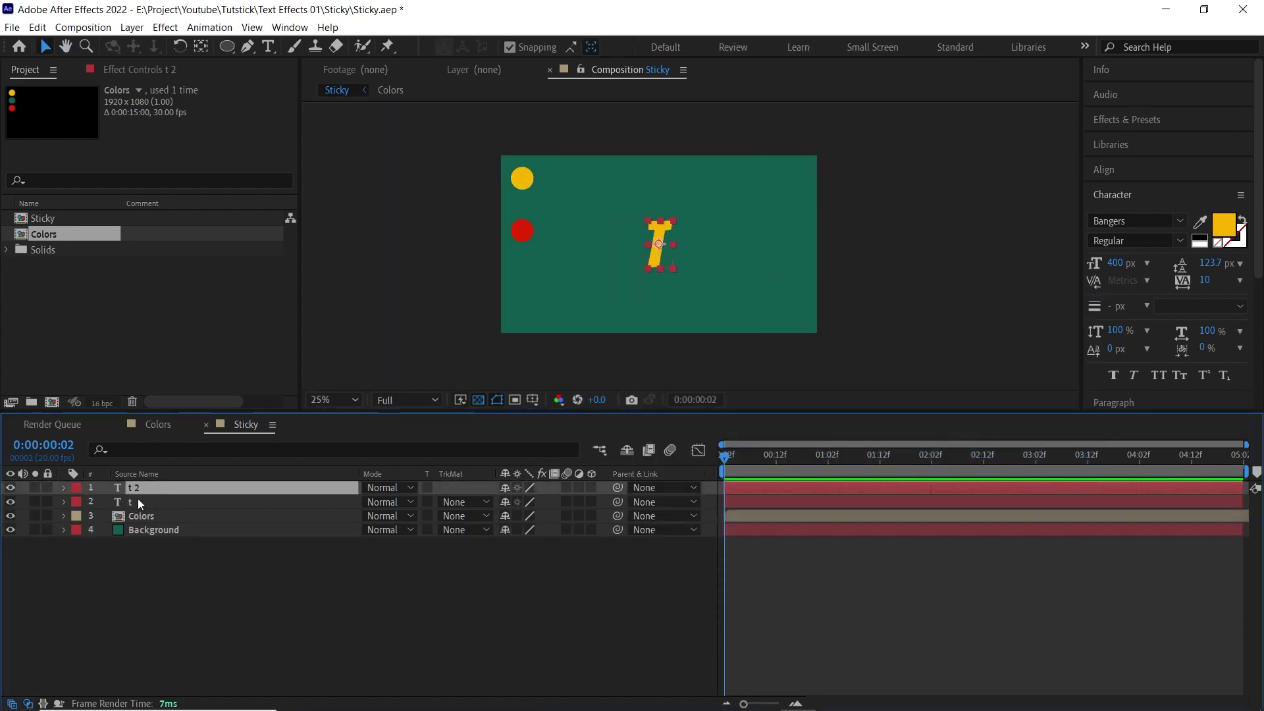
# Step: Hide the Colors layer and add starting Position keyframes to both letter layers
pyautogui.click(148, 488)
pyautogui.keyDown('shift'); pyautogui.click(148, 497); pyautogui.keyUp('shift')
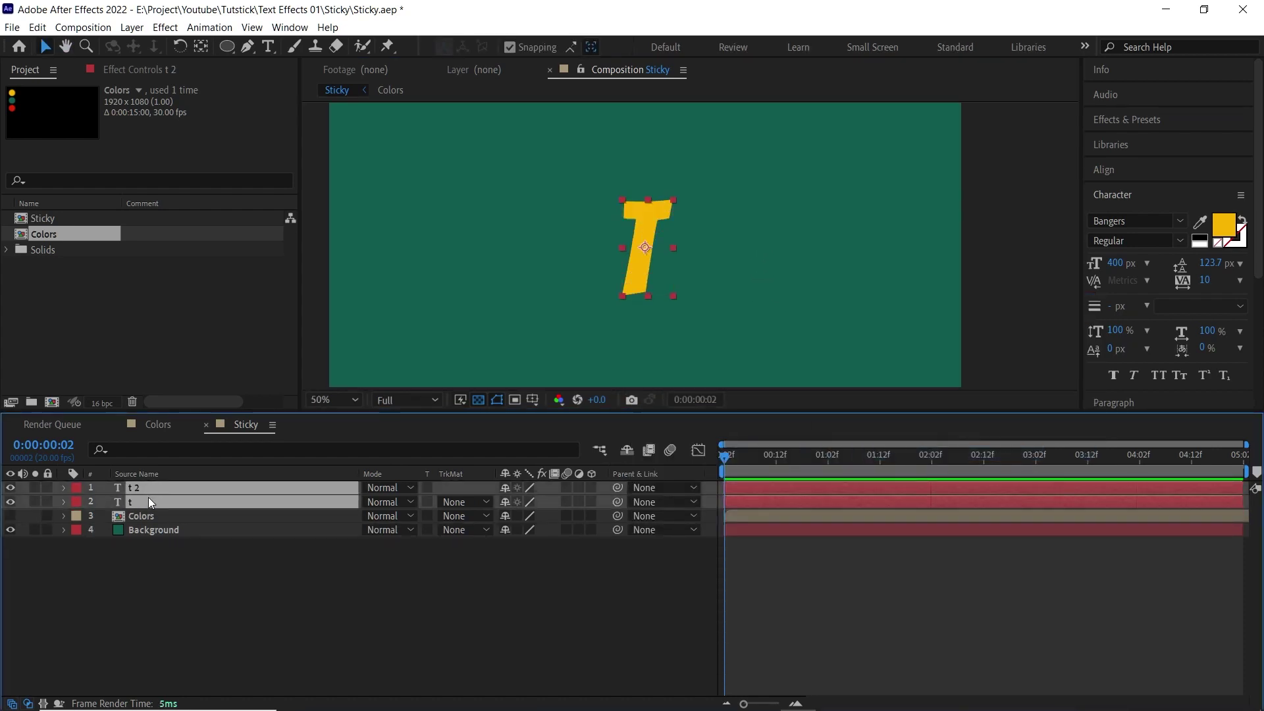
pyautogui.press('p')
pyautogui.click(106, 503)
# Step: At 0:00:01:12, move the t 2 letter right to x 1136 and the t letter left to x 768
pyautogui.moveTo(724, 456); pyautogui.dragTo(880, 476)
pyautogui.click(875, 586)
pyautogui.moveTo(642, 253); pyautogui.dragTo(699, 254)
pyautogui.moveTo(636, 276); pyautogui.dragTo(595, 275)
pyautogui.moveTo(595, 276); pyautogui.dragTo(571, 275)
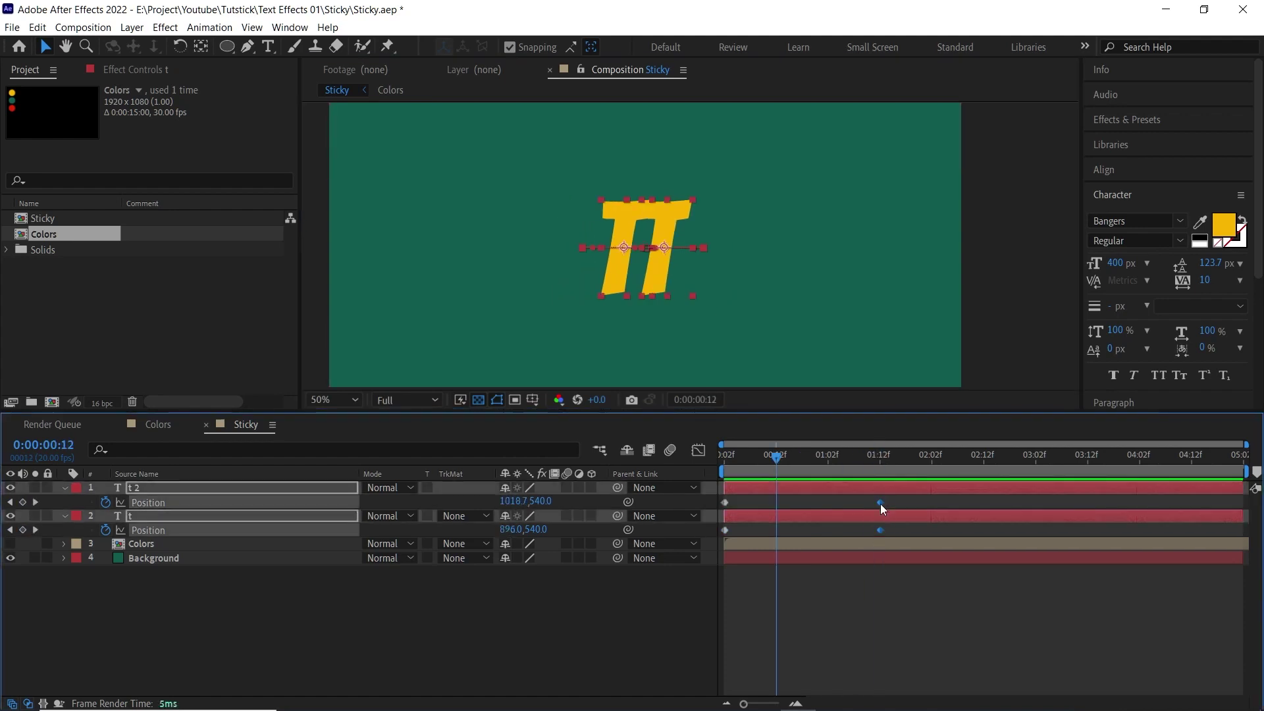
# Step: Move both letters' end Position keyframes to 0:00:00:12 and apply Easy Ease to all their Position keyframes
pyautogui.moveTo(880, 504); pyautogui.dragTo(776, 503)
pyautogui.moveTo(823, 493); pyautogui.dragTo(702, 532)
pyautogui.press('j')
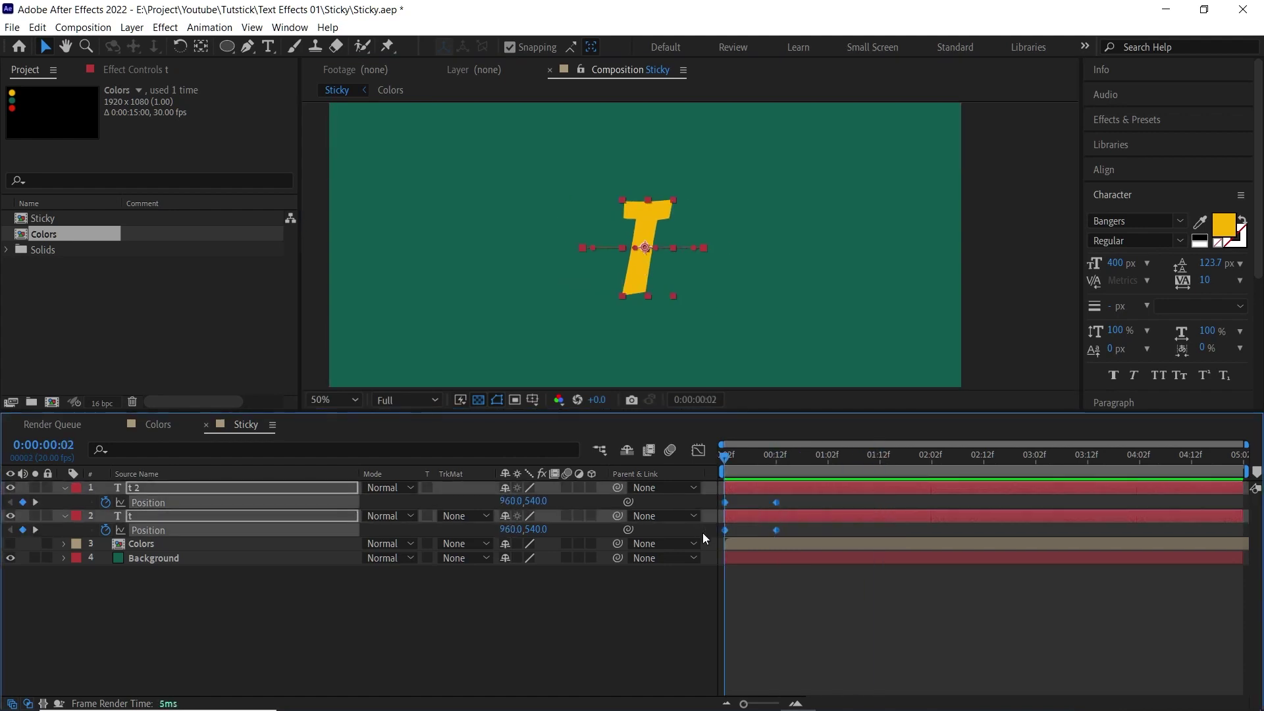
pyautogui.press('F9')
pyautogui.press('k')
# Step: Stretch the start keyframe's outgoing influence in the Position speed graph of the t layer
pyautogui.click(698, 450)
pyautogui.click(499, 614)
pyautogui.click(148, 530)
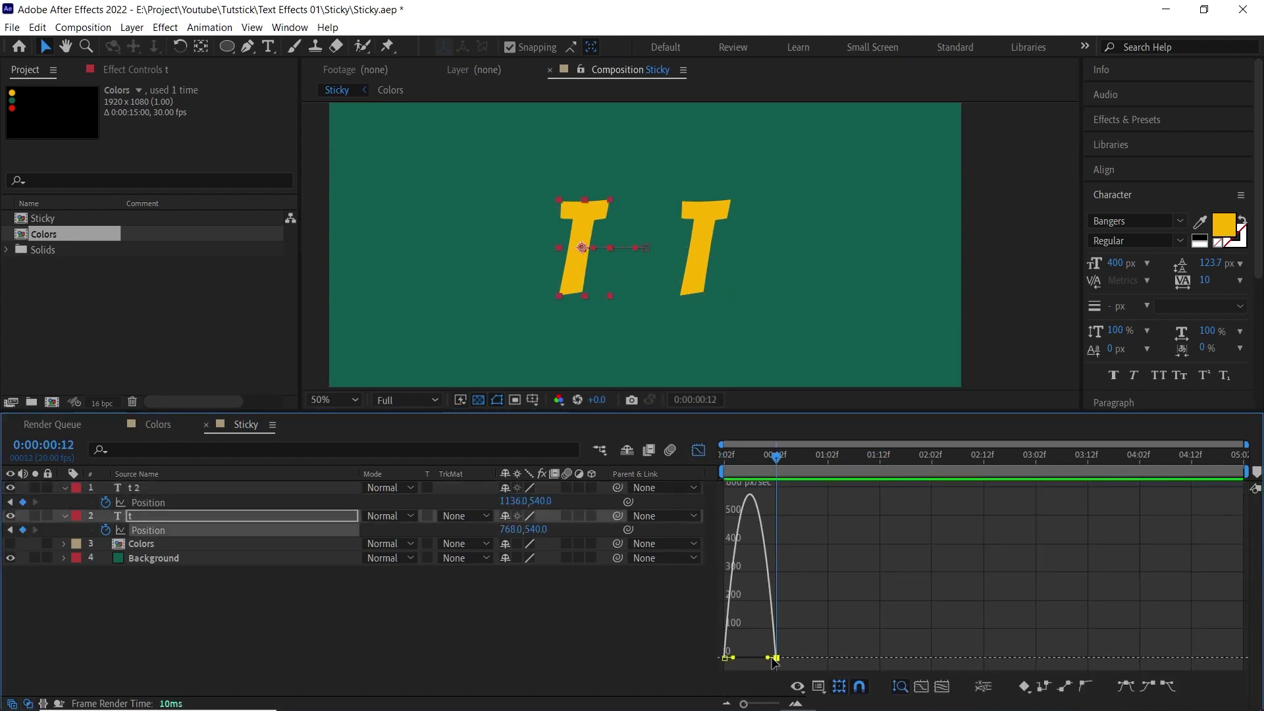
pyautogui.moveTo(768, 658)
pyautogui.mouseDown()
pyautogui.moveTo(740, 659)
pyautogui.moveTo(757, 661)
pyautogui.mouseUp()
pyautogui.hotkey('ctrl', 'z')
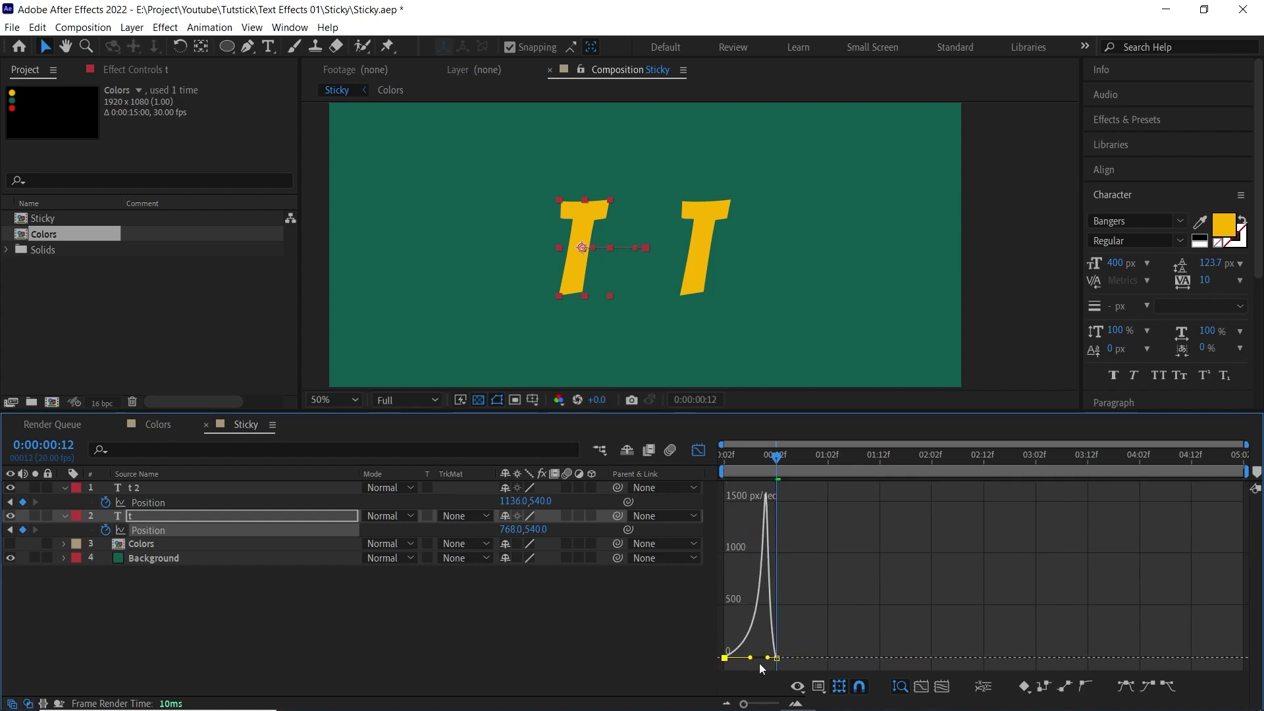
# Step: Set the t 2 layer's start Position keyframe to 100% outgoing influence and collapse both letter layers' properties
pyautogui.moveTo(777, 458); pyautogui.dragTo(707, 464)
pyautogui.click(158, 503)
pyautogui.click(724, 658)
pyautogui.moveTo(733, 658); pyautogui.dragTo(757, 657)
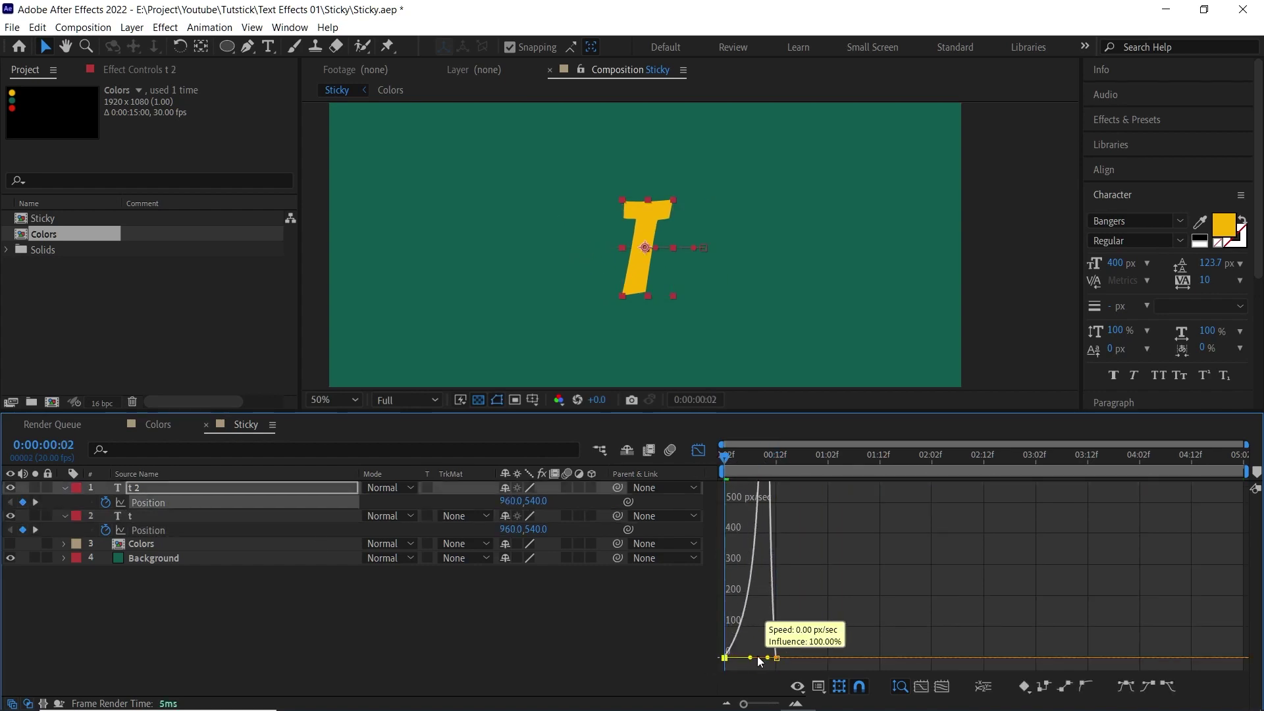
pyautogui.moveTo(777, 461); pyautogui.dragTo(718, 463)
pyautogui.click(147, 488)
pyautogui.keyDown('shift'); pyautogui.click(155, 516); pyautogui.keyUp('shift')
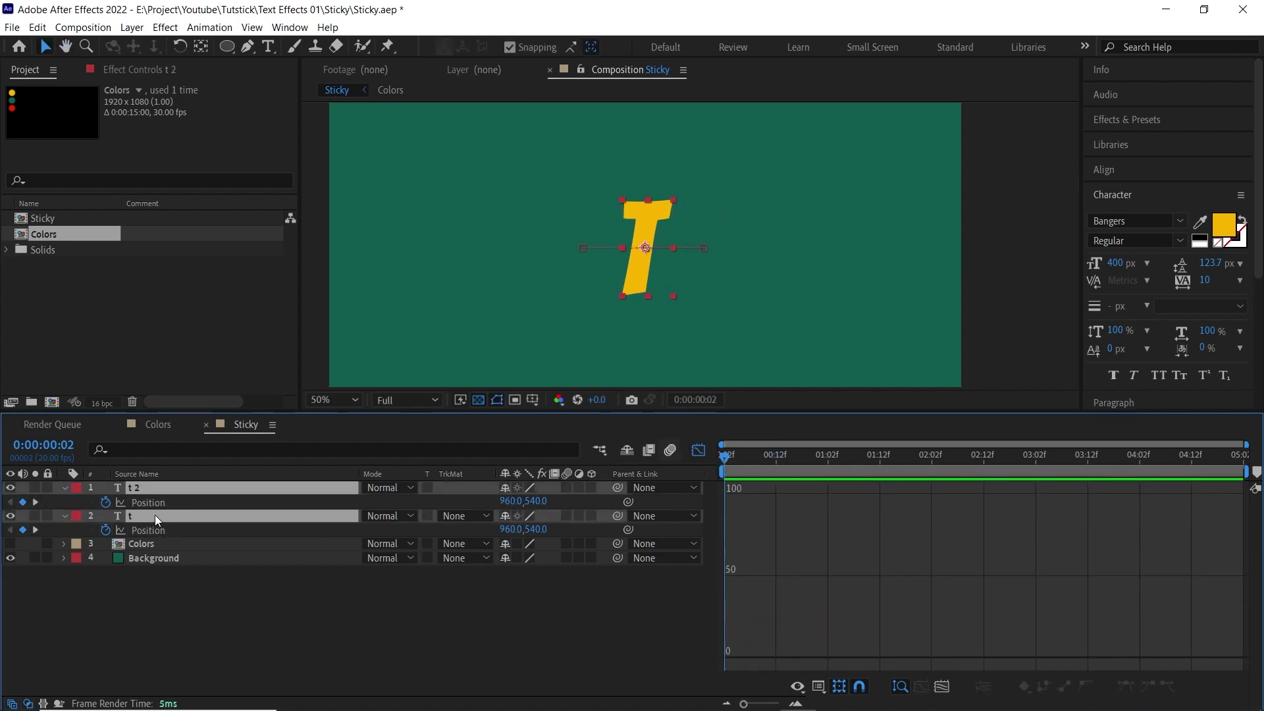
pyautogui.press('u')
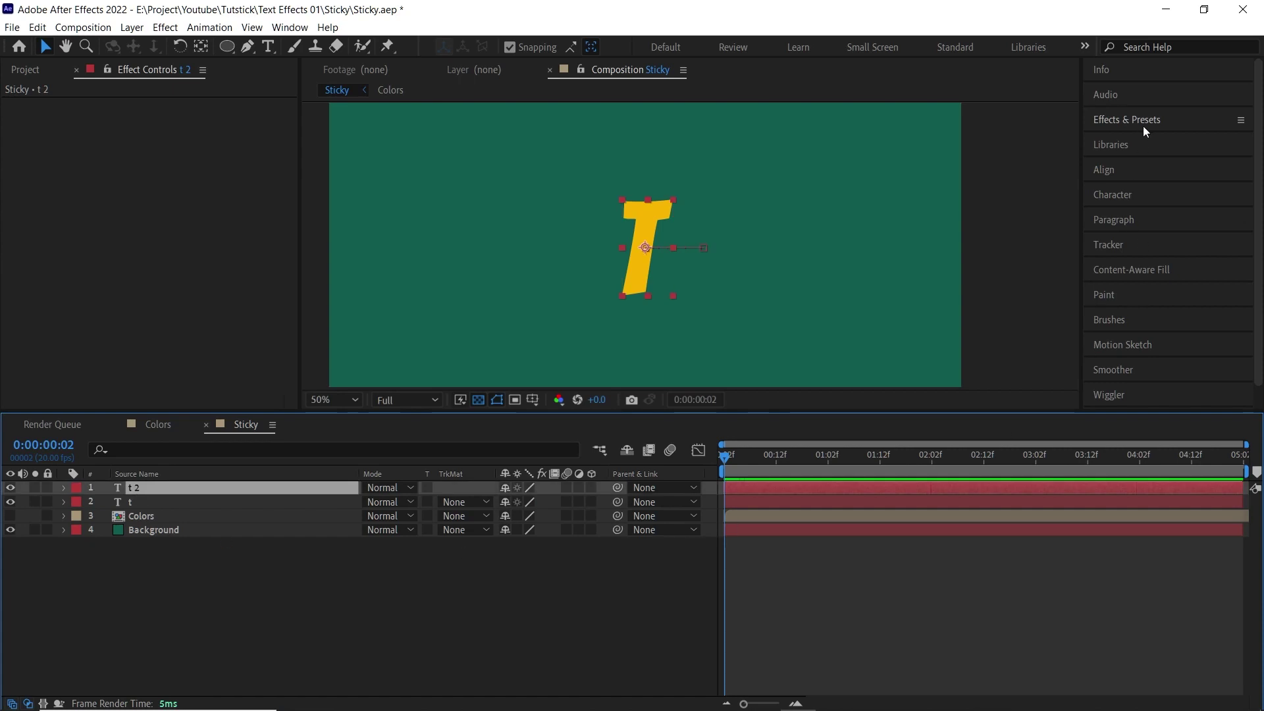
# Step: Apply the CC Bender effect to the t 2 layer and keyframe its Amount at 0 at 0:00:00:02
pyautogui.click(1143, 125)
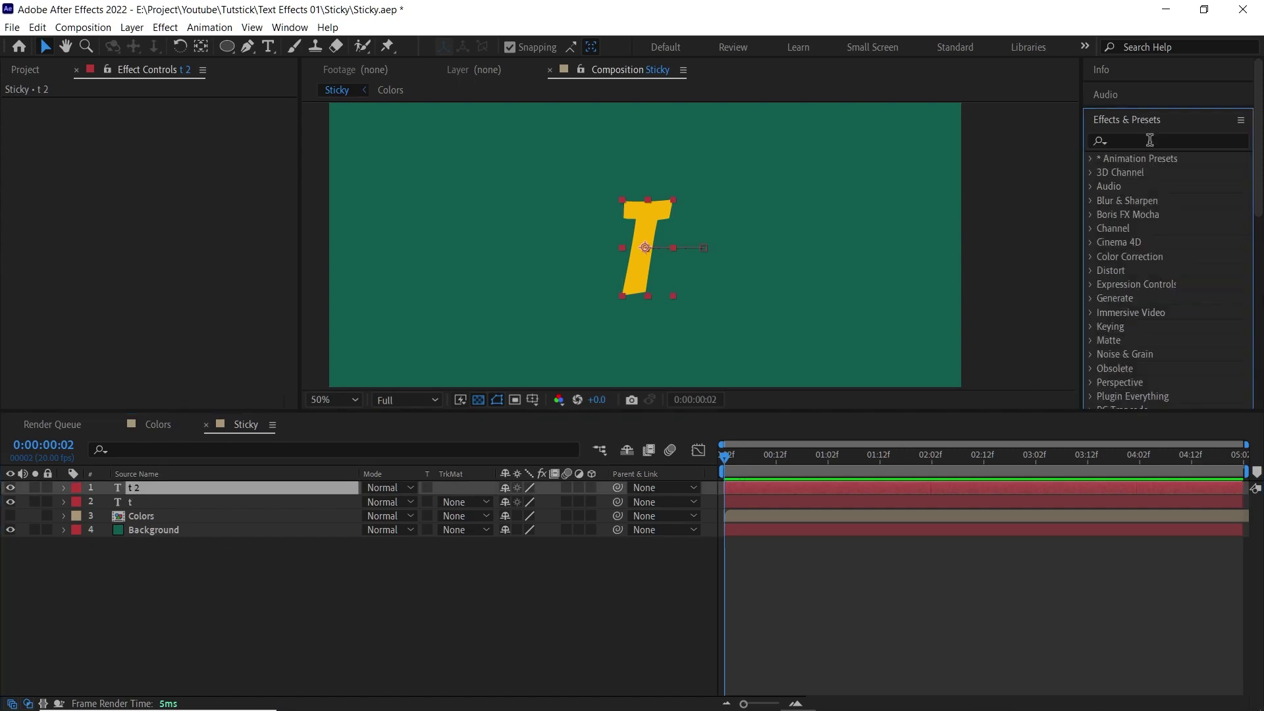
pyautogui.click(1165, 140)
pyautogui.write('bend')
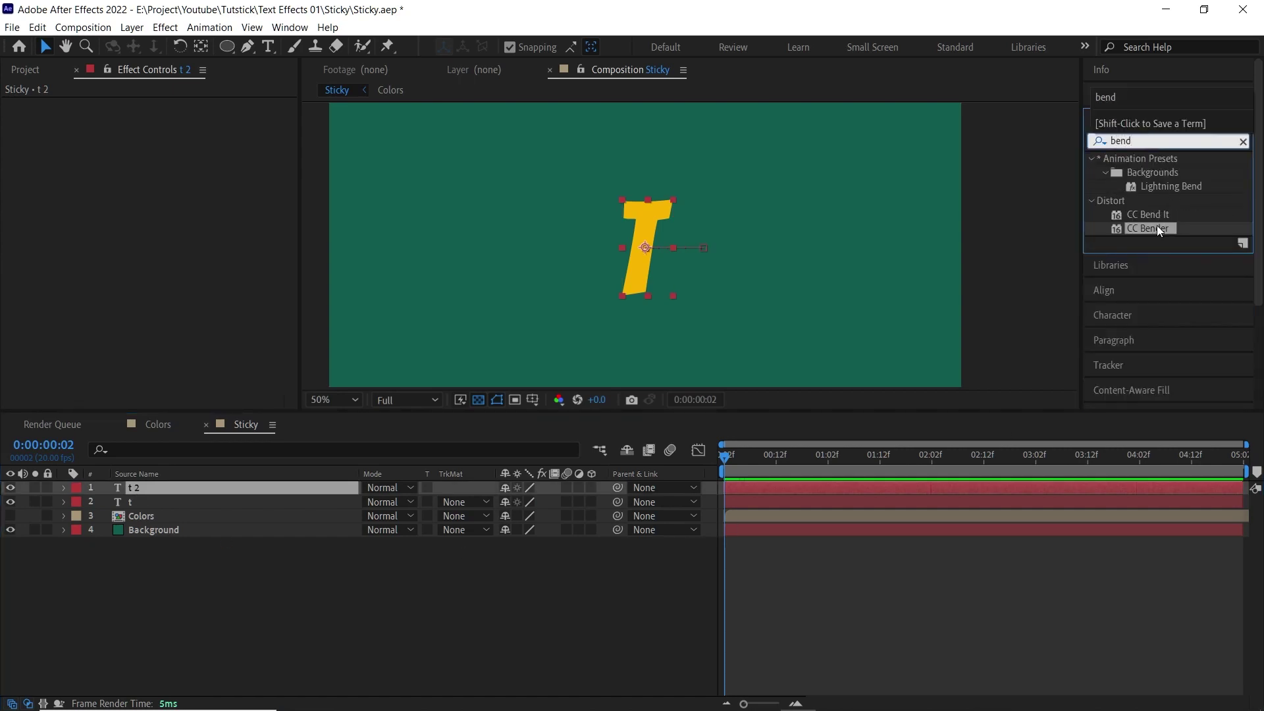
pyautogui.doubleClick(1149, 228)
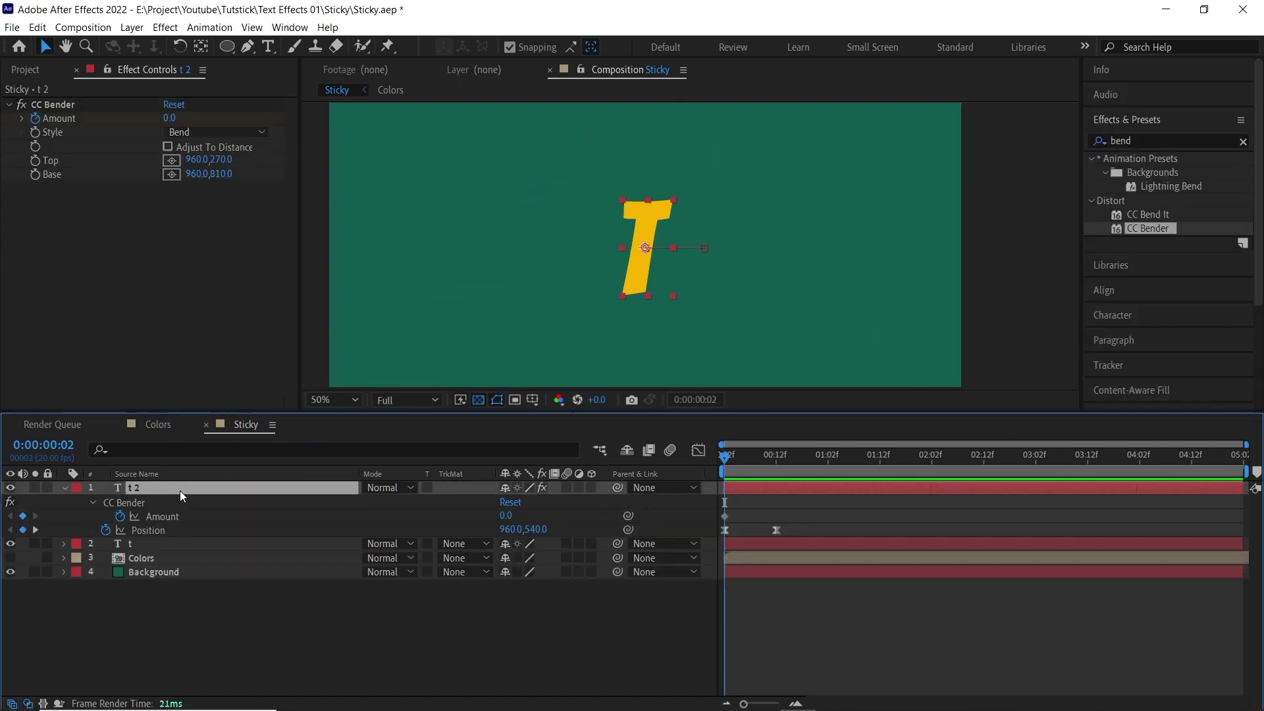
# Step: Keyframe the t 2 layer's CC Bender Amount at -25 at 0:00:00:12
pyautogui.hotkey('shift', 'pagedown')
pyautogui.click(172, 119)
pyautogui.write('-')
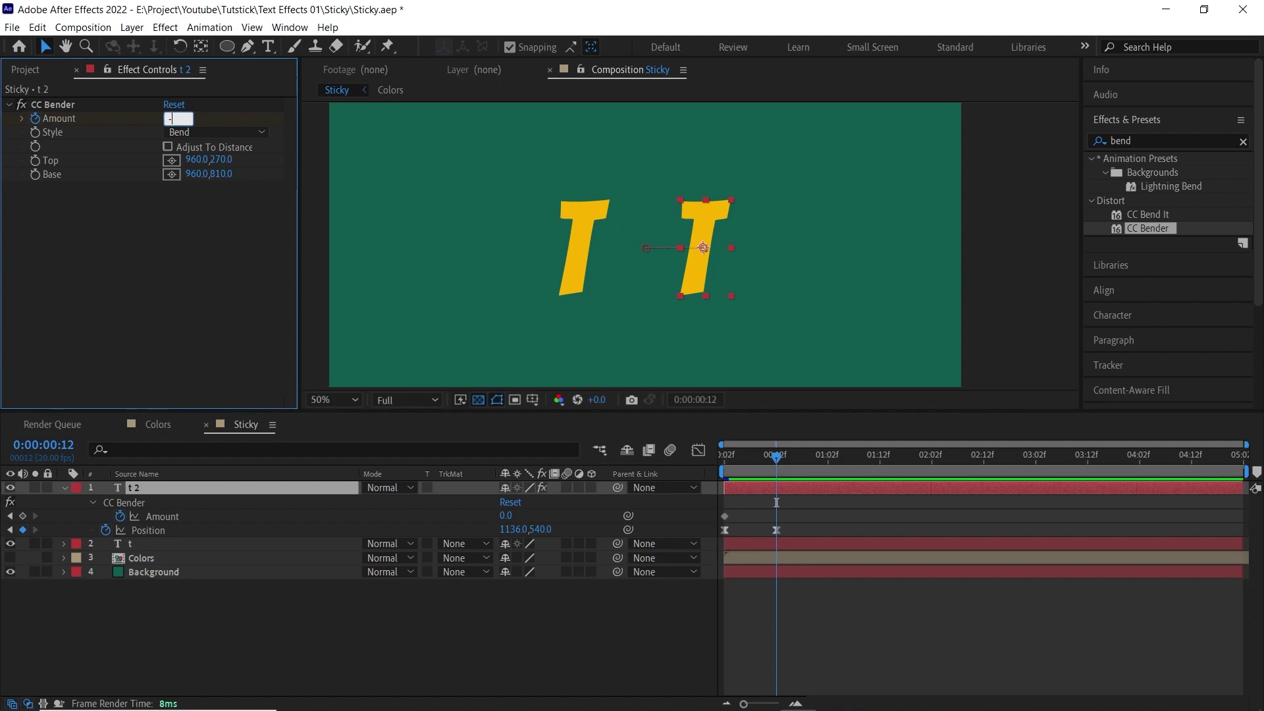
pyautogui.write('25')
pyautogui.press('Return')
# Step: Keyframe the t 2 layer's CC Bender Amount at 0 at 0:00:00:17
pyautogui.press('=')
pyautogui.moveTo(773, 457); pyautogui.dragTo(825, 465)
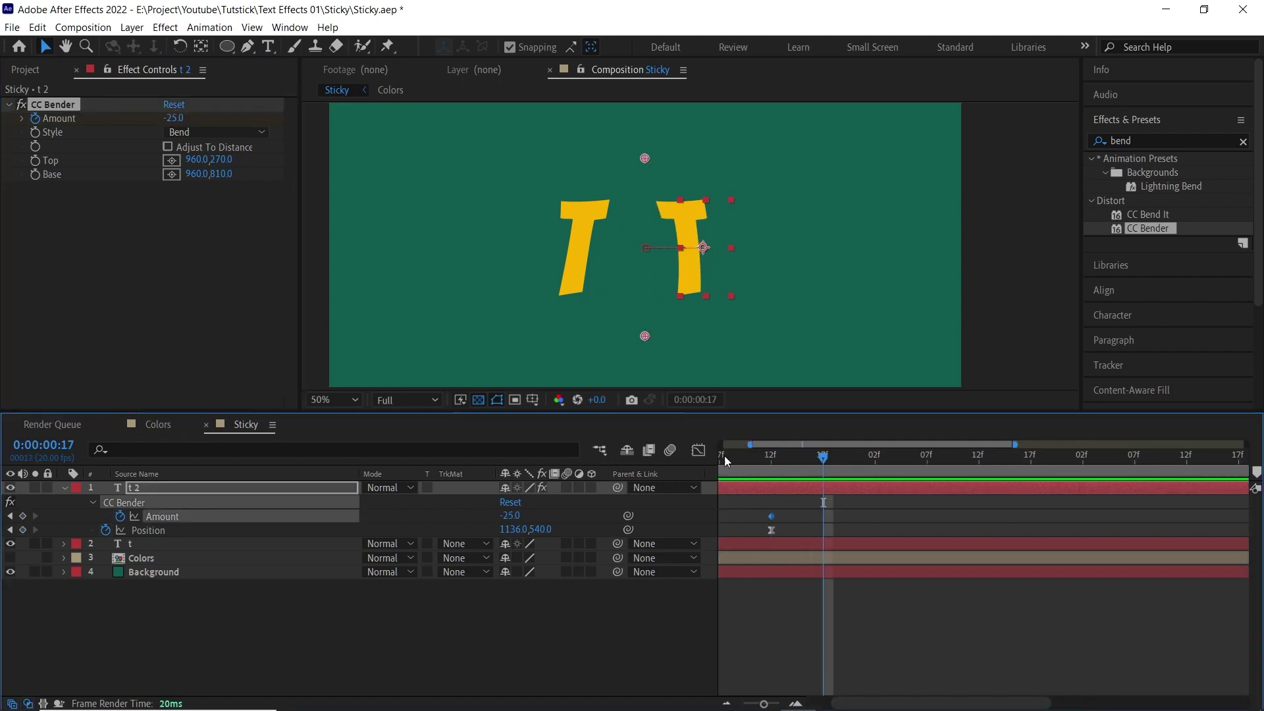
pyautogui.click(173, 118)
pyautogui.write('0')
pyautogui.press('Return')
pyautogui.press('-')
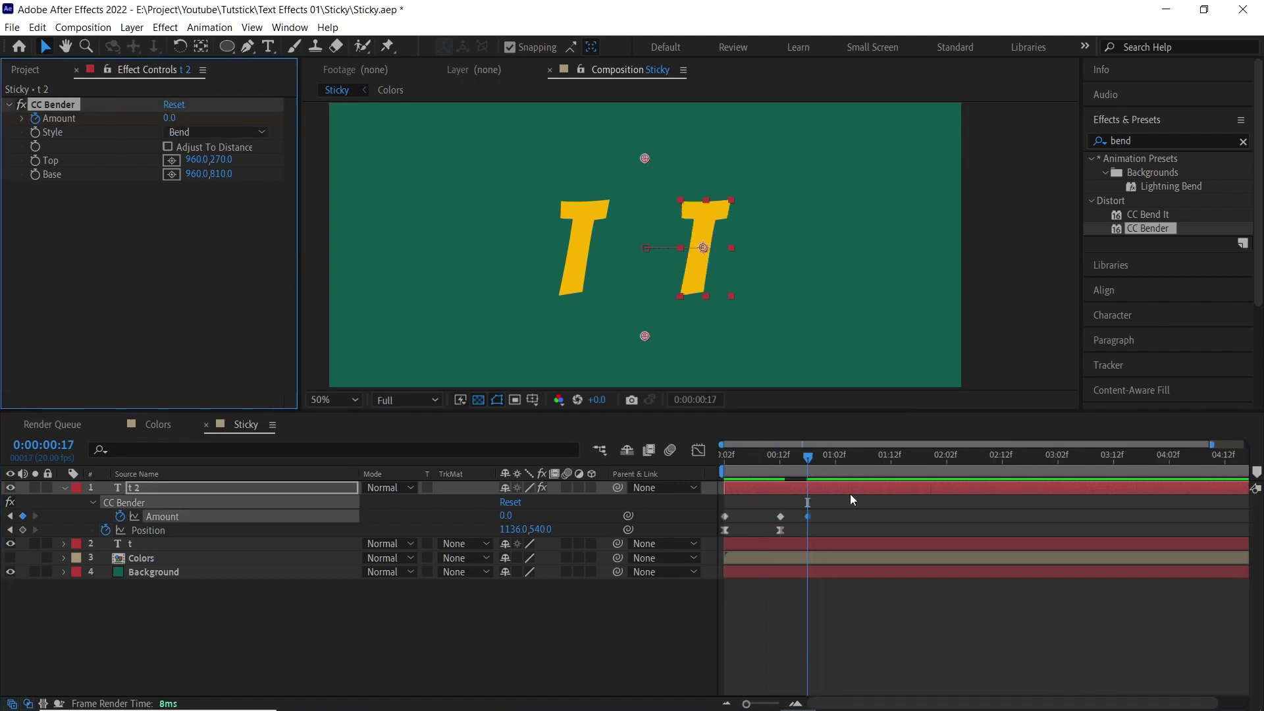
# Step: Move the last CC Bender Amount keyframe to 0:00:00:19 and keyframe the Amount at 5 at 0:00:00:16
pyautogui.moveTo(872, 516); pyautogui.dragTo(921, 516)
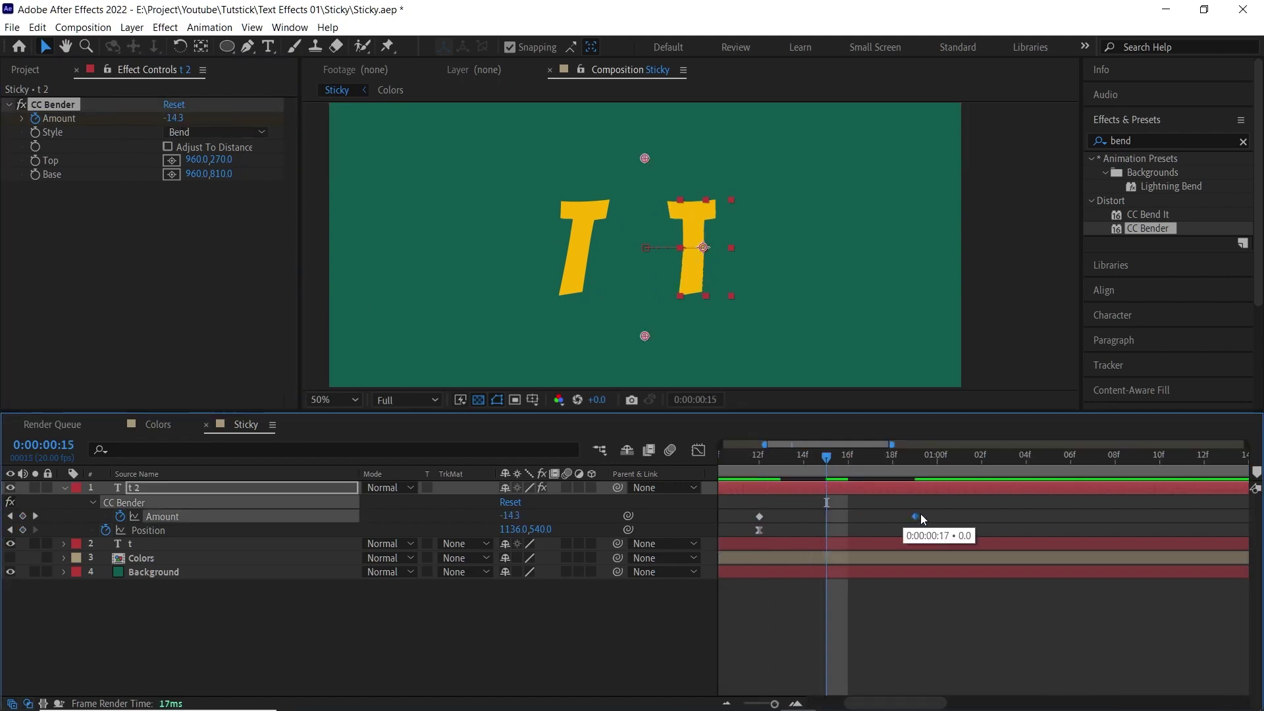
pyautogui.press('pagedown')
pyautogui.click(172, 118)
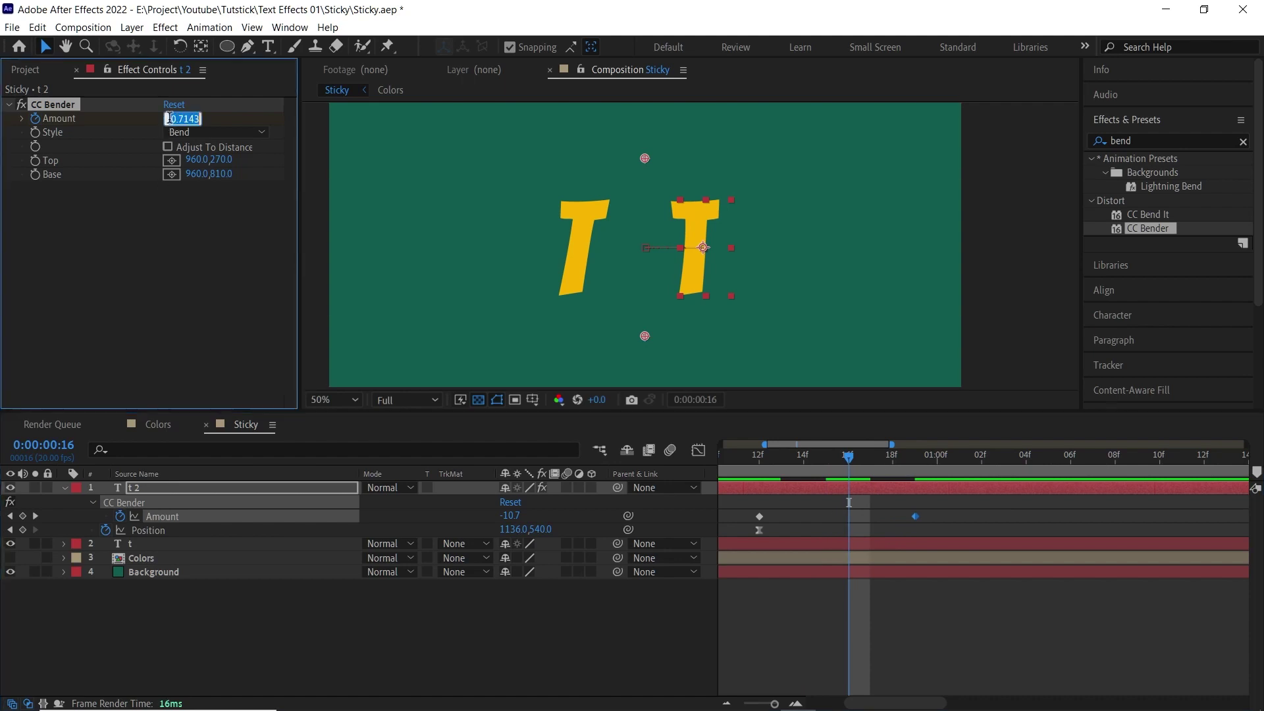
pyautogui.press('-')
pyautogui.press('-')
pyautogui.moveTo(798, 456); pyautogui.dragTo(749, 460)
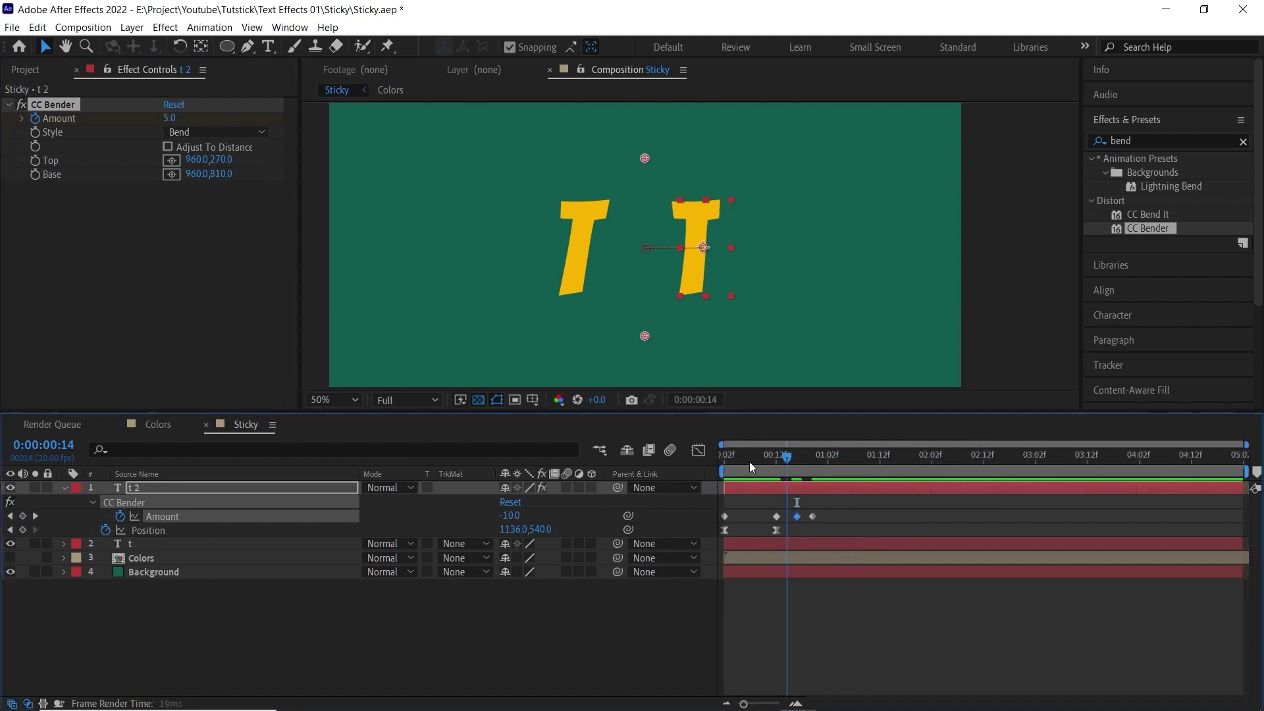
# Step: Apply Easy Ease to t 2's Amount keyframes, retime the first, third and fourth to 0:00:00:05, 0:00:00:14 and 0:00:00:17, and preview
pyautogui.moveTo(927, 513); pyautogui.dragTo(720, 515)
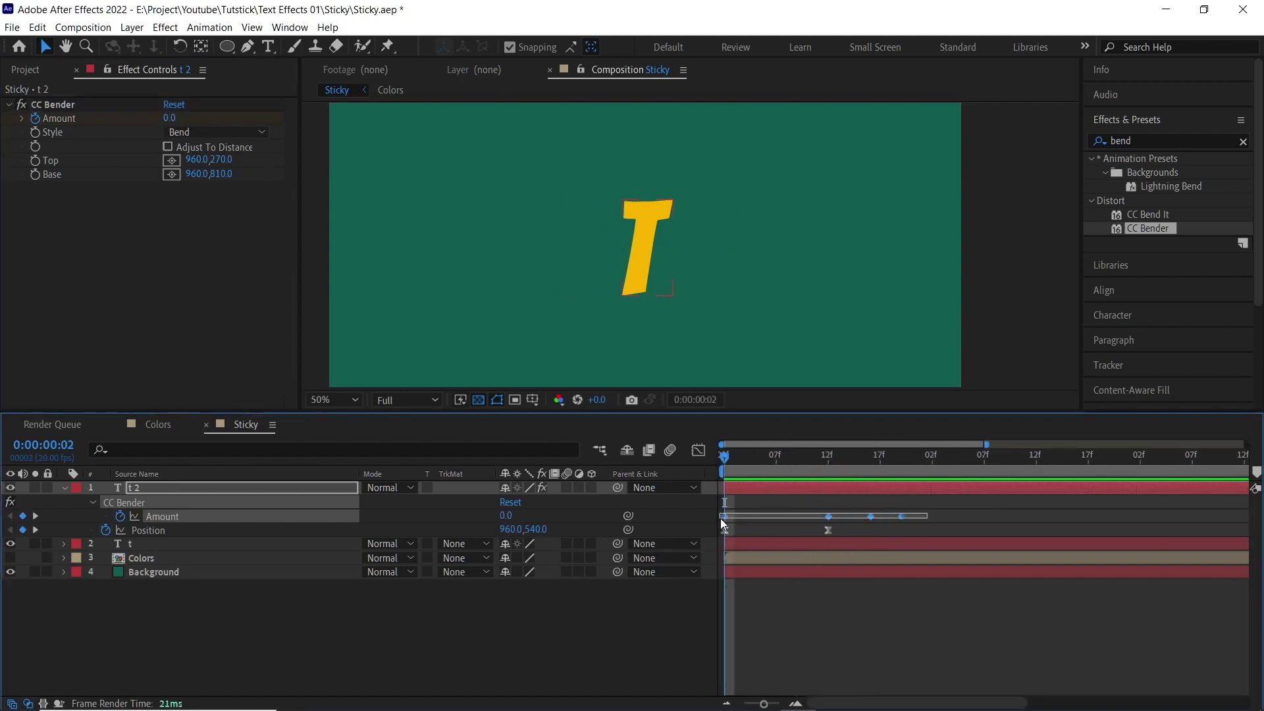
pyautogui.press('F9')
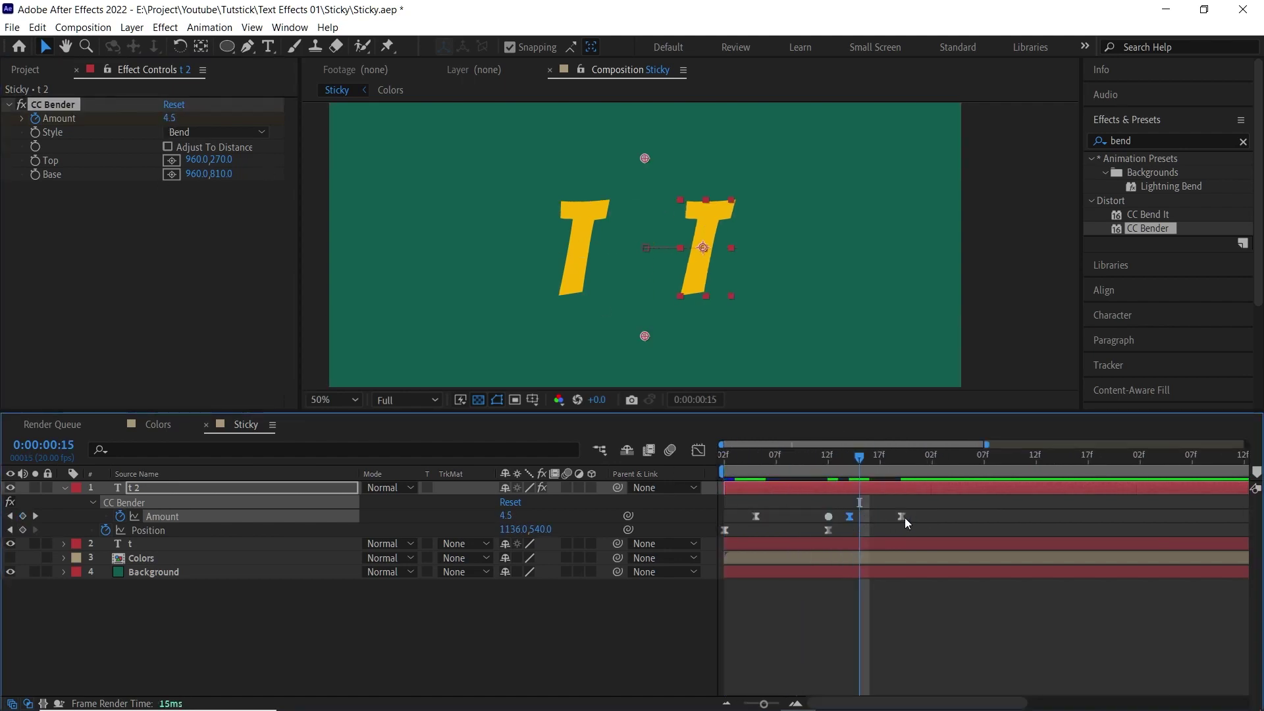
pyautogui.moveTo(859, 457); pyautogui.dragTo(677, 459)
pyautogui.press('space')
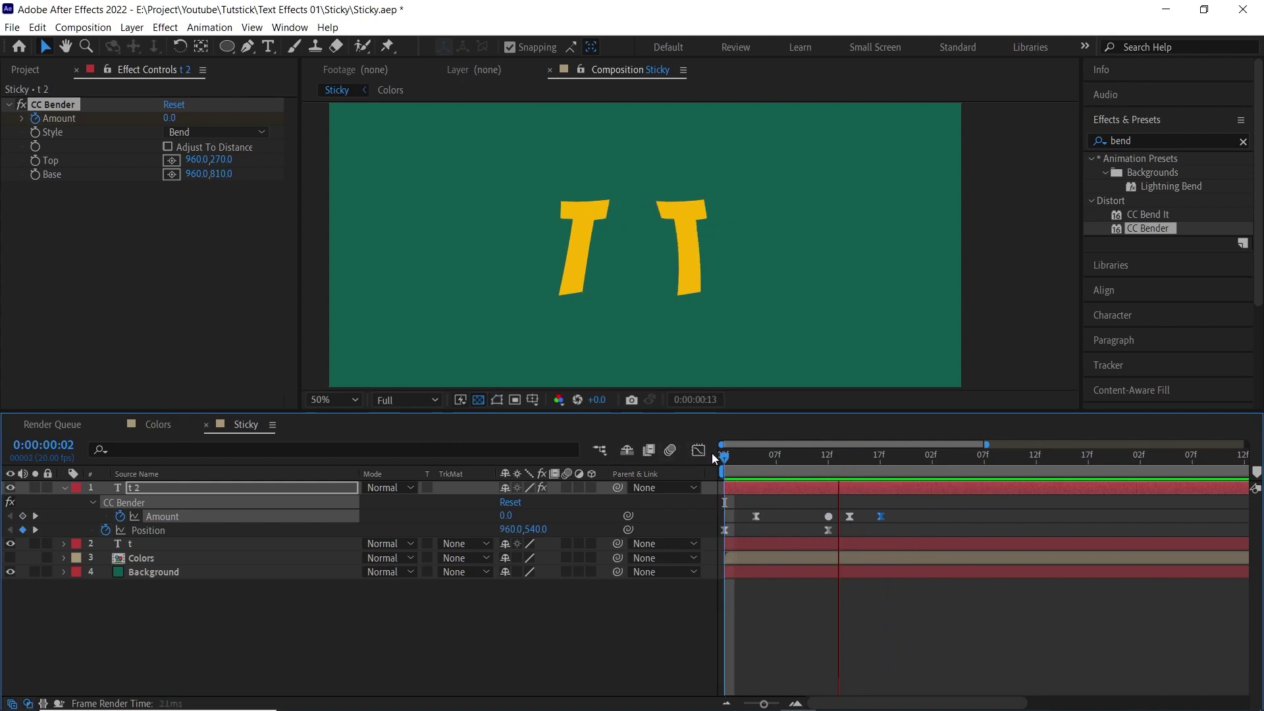
# Step: Apply the CC Bender effect to the t layer and keyframe its Amount at 0 at 0:00:00:05
pyautogui.click(162, 547)
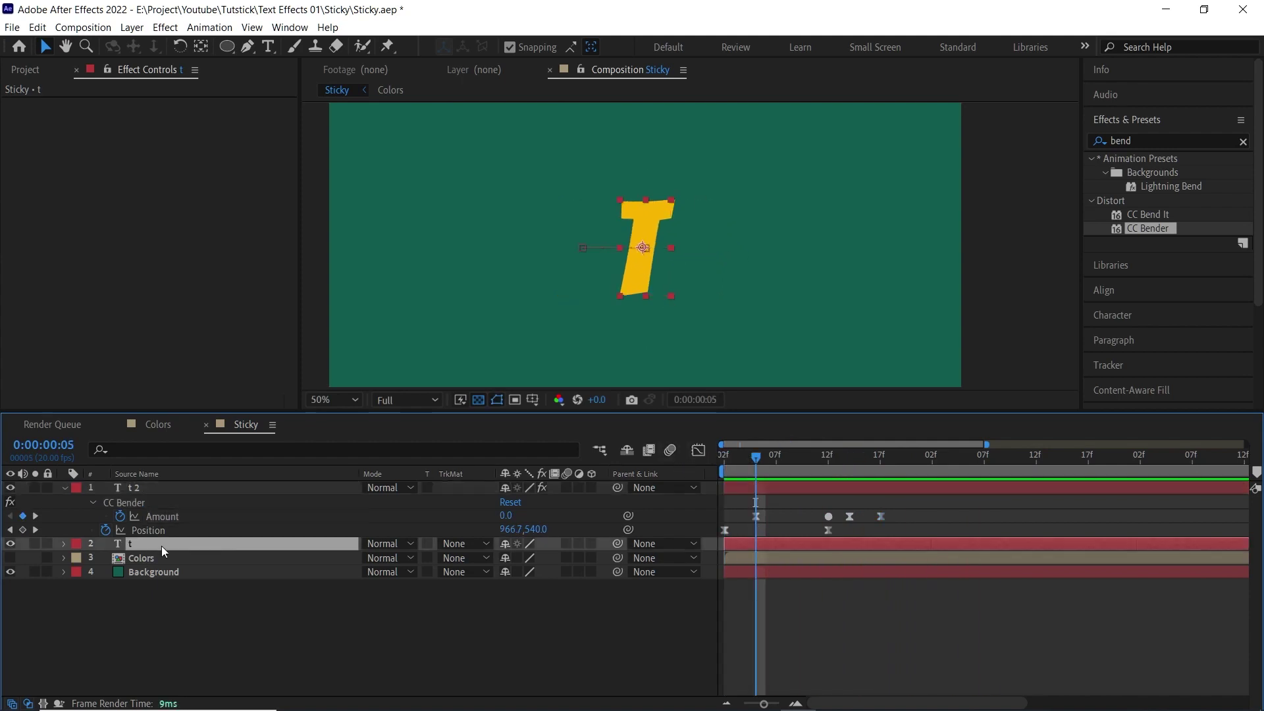
pyautogui.press('u')
pyautogui.moveTo(1147, 228); pyautogui.dragTo(119, 184)
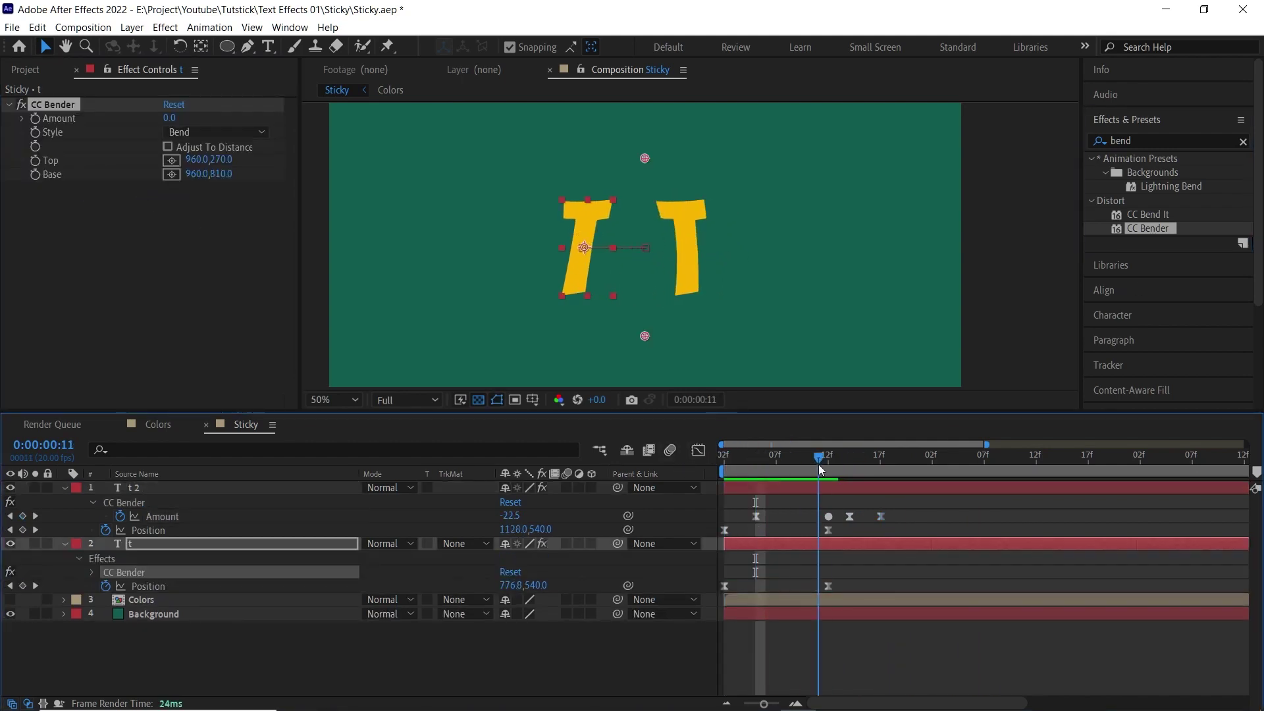
pyautogui.click(35, 118)
pyautogui.click(142, 545)
# Step: Keyframe the t layer's CC Bender Amount at 20 at 0:00:00:12
pyautogui.click(830, 460)
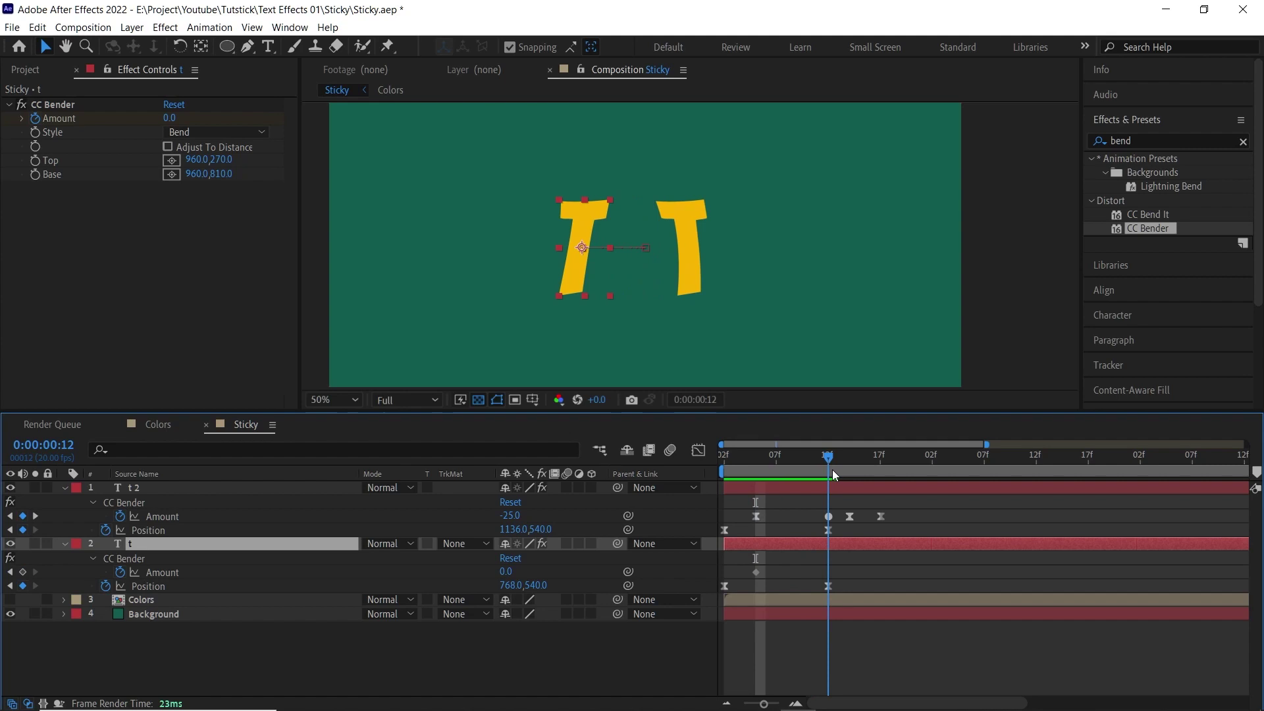
pyautogui.click(169, 118)
pyautogui.write('20')
pyautogui.press('Return')
# Step: Keyframe the t layer's CC Bender Amount at -5 at 0:00:00:14 and at 0 at 0:00:00:17
pyautogui.click(849, 459)
pyautogui.click(169, 119)
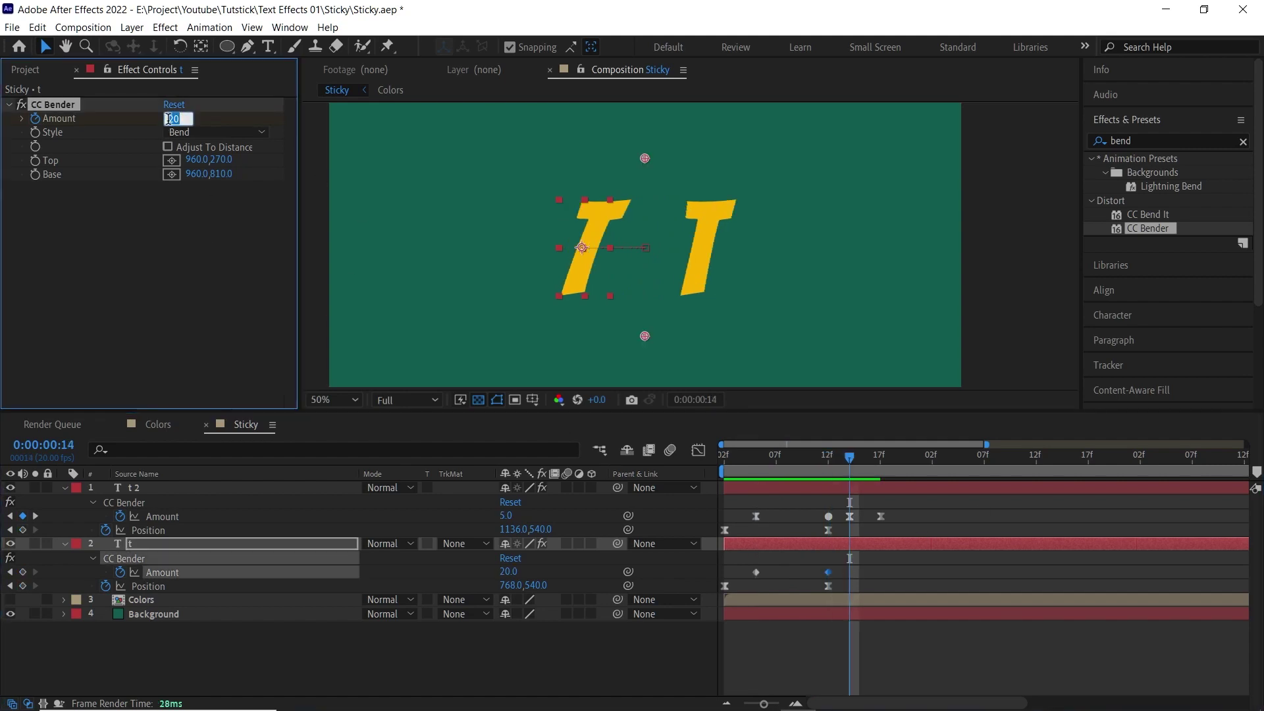
pyautogui.write('-5')
pyautogui.press('Return')
pyautogui.click(881, 460)
pyautogui.click(169, 118)
pyautogui.write('0')
pyautogui.press('Return')
# Step: Apply Easy Ease to the t layer's Amount keyframes, switch the 0:00:00:12 one to auto Bezier, and preview the animation
pyautogui.click(828, 460)
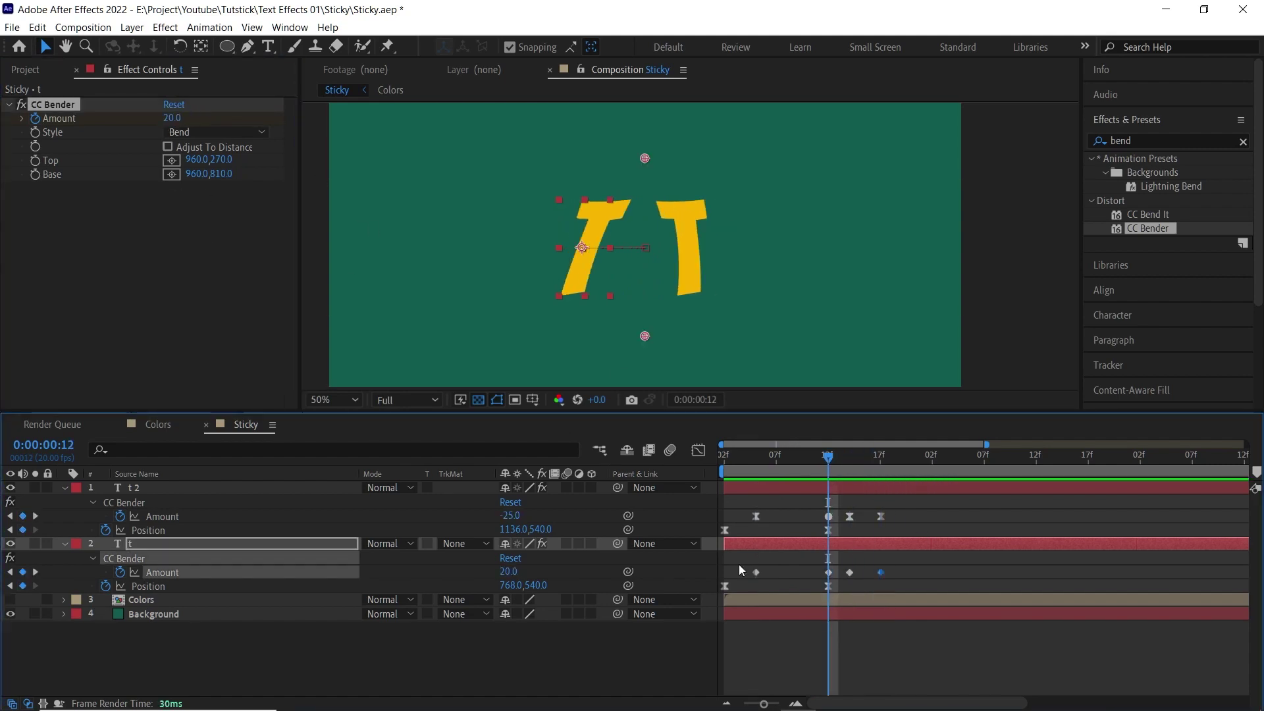
pyautogui.moveTo(739, 564); pyautogui.dragTo(908, 573)
pyautogui.press('F9')
pyautogui.keyDown('ctrl'); pyautogui.click(828, 572); pyautogui.keyUp('ctrl')
pyautogui.keyDown('ctrl'); pyautogui.click(828, 572); pyautogui.keyUp('ctrl')
pyautogui.moveTo(829, 461); pyautogui.dragTo(647, 471)
pyautogui.press('space')
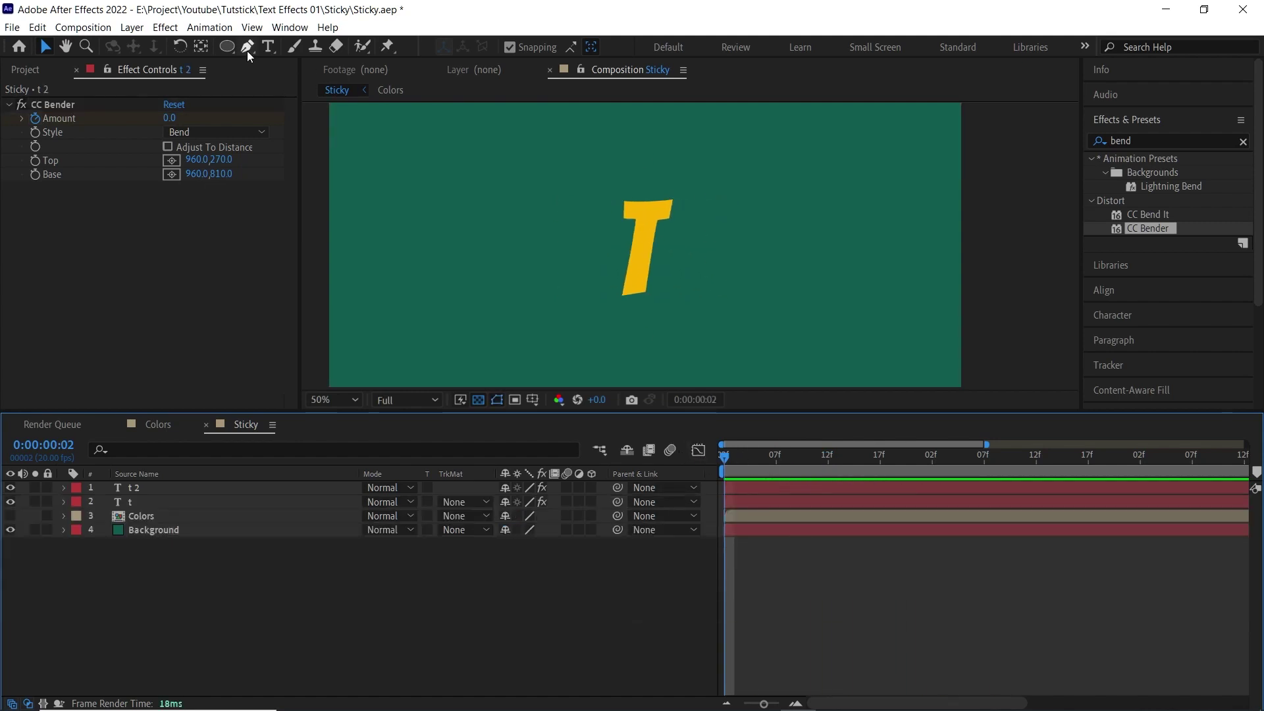
# Step: Draw a horizontal Pen line joining the stems of both Ts at 0:00:00:17, with no fill and a 35 px yellow stroke
pyautogui.click(247, 47)
pyautogui.click(494, 47)
pyautogui.click(334, 169)
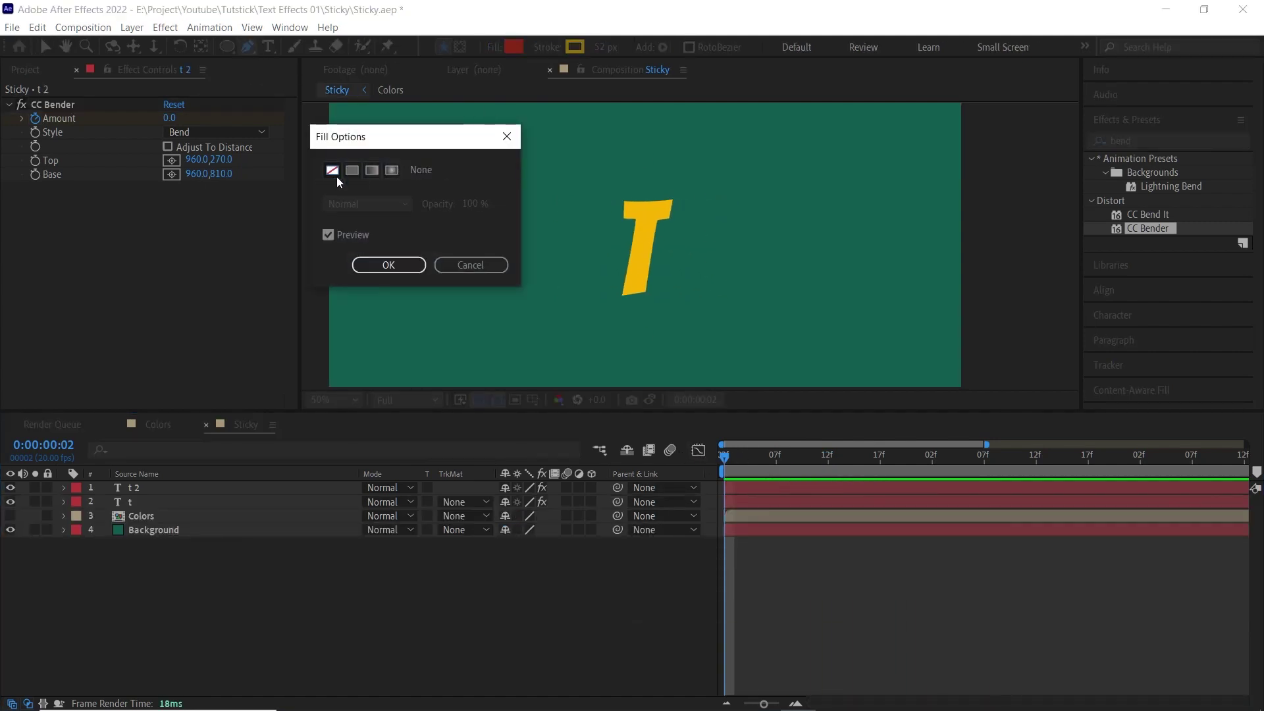
pyautogui.click(388, 264)
pyautogui.moveTo(731, 457); pyautogui.dragTo(880, 479)
pyautogui.click(573, 251)
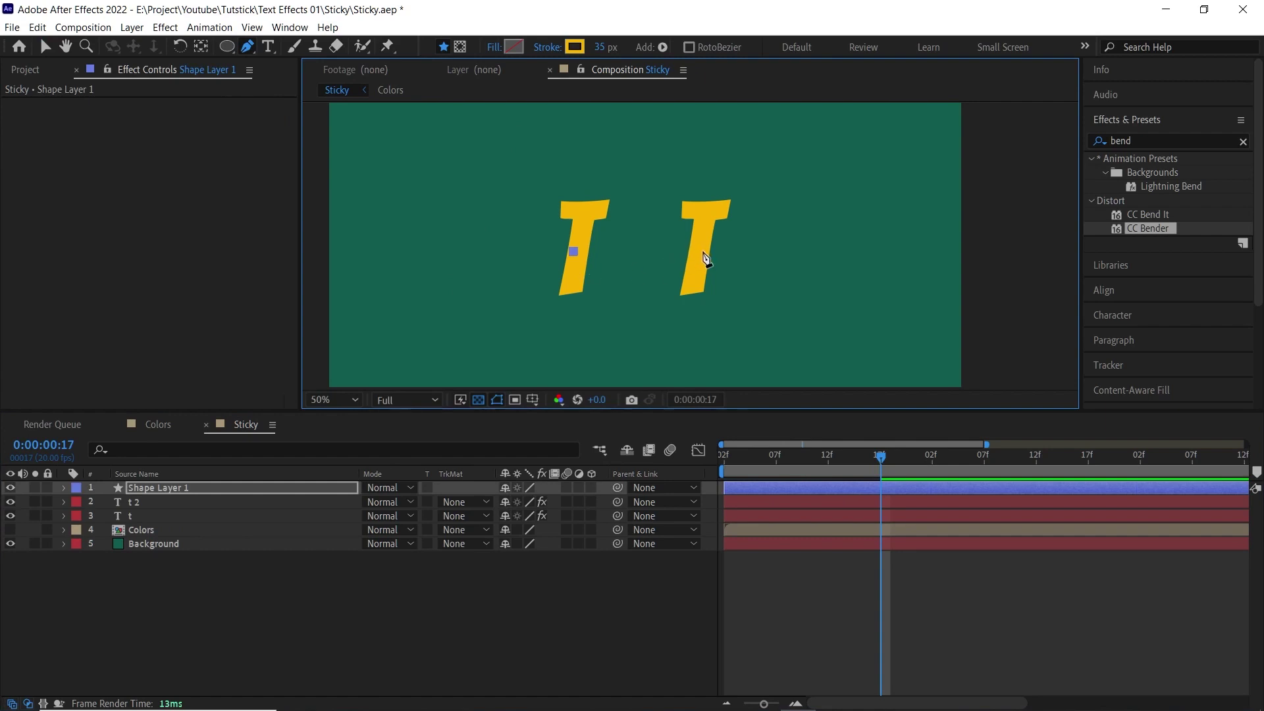
# Step: Keyframe Shape Layer 1's Scale at 100, 100% at 0:00:00:17 and at 0, 100% at 0:00:00:02, and preview it
pyautogui.click(179, 488)
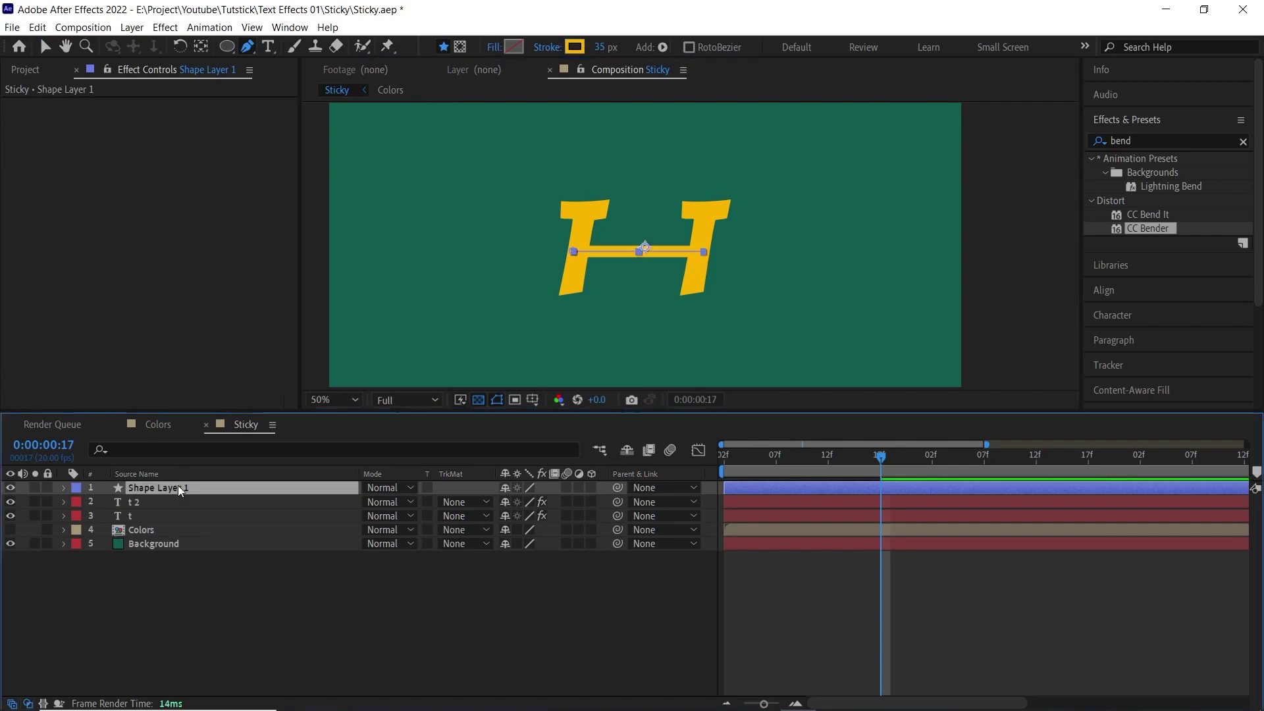
pyautogui.hotkey('alt', 'shift', 's')
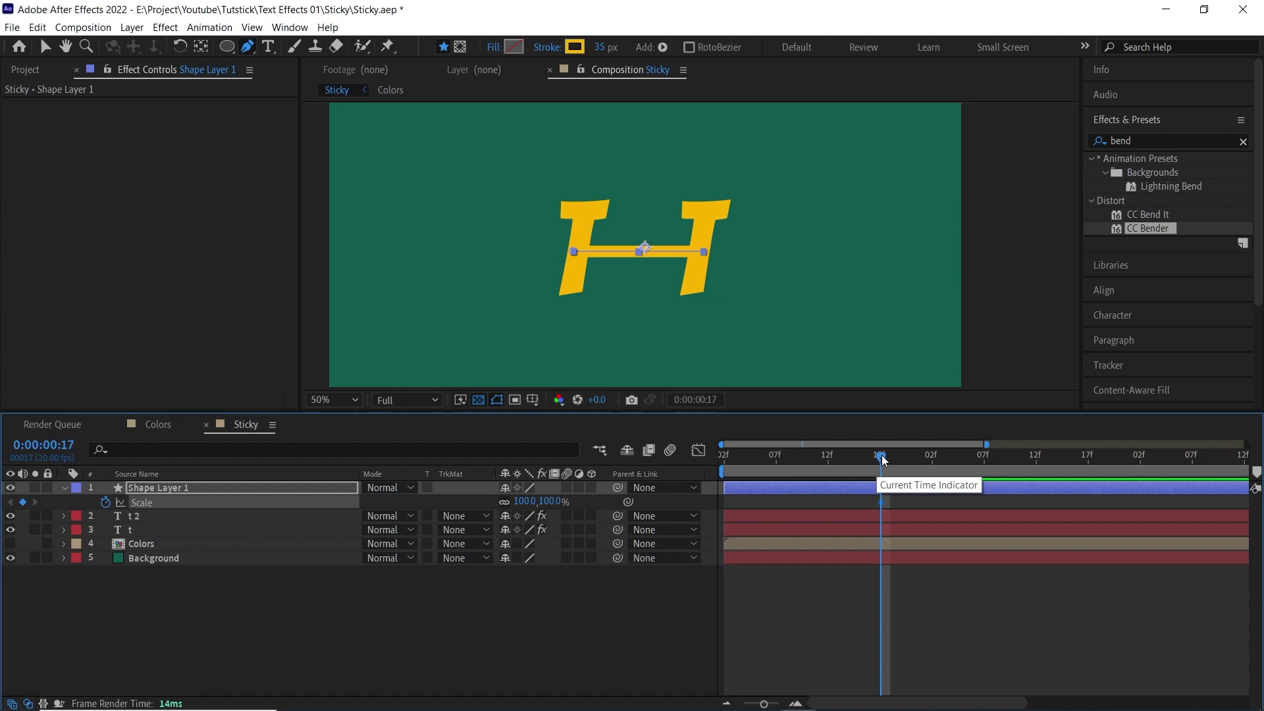
pyautogui.moveTo(882, 457); pyautogui.dragTo(724, 461)
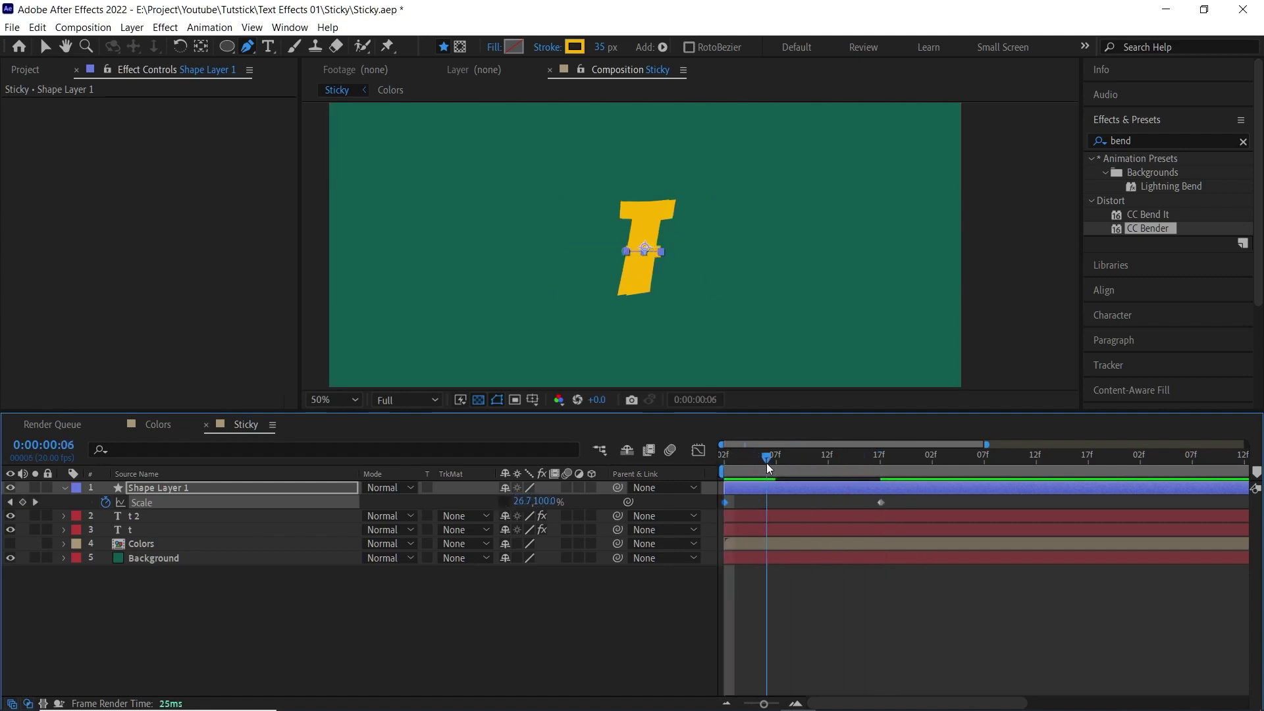
pyautogui.moveTo(767, 469); pyautogui.dragTo(695, 473)
pyautogui.press('space')
pyautogui.press('space')
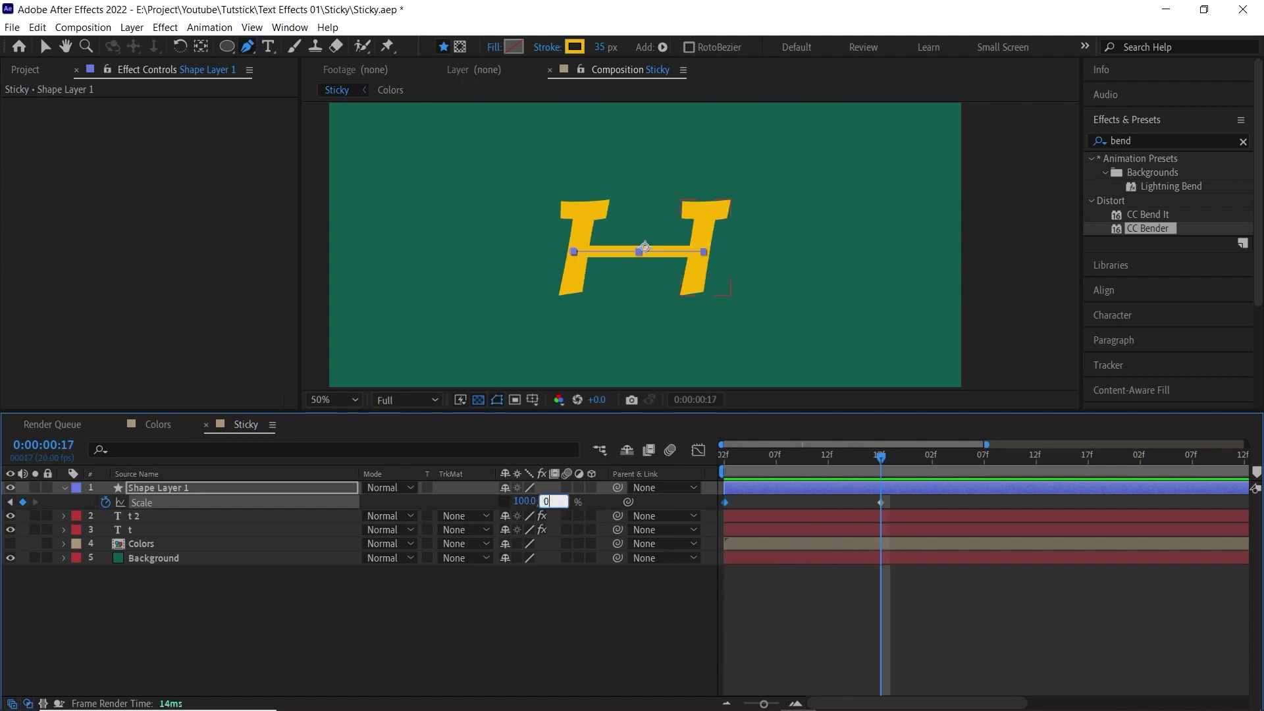
# Step: Set Shape Layer 1's Scale height to 0% at 0:00:00:17 and apply Easy Ease to both Scale keyframes
pyautogui.moveTo(880, 457); pyautogui.dragTo(709, 512)
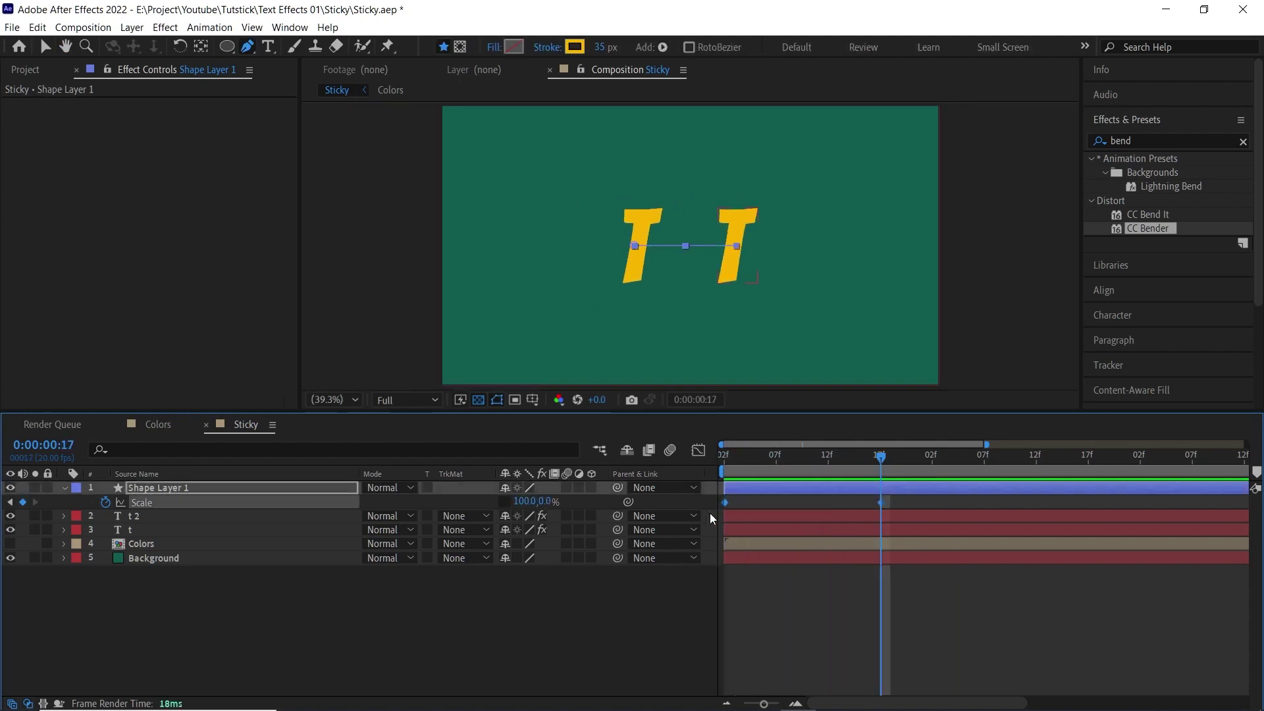
pyautogui.press('F9')
# Step: Lengthen the ease handles of Shape Layer 1's horizontal Scale speed curve so it peaks near the middle, and preview the stretch
pyautogui.click(698, 450)
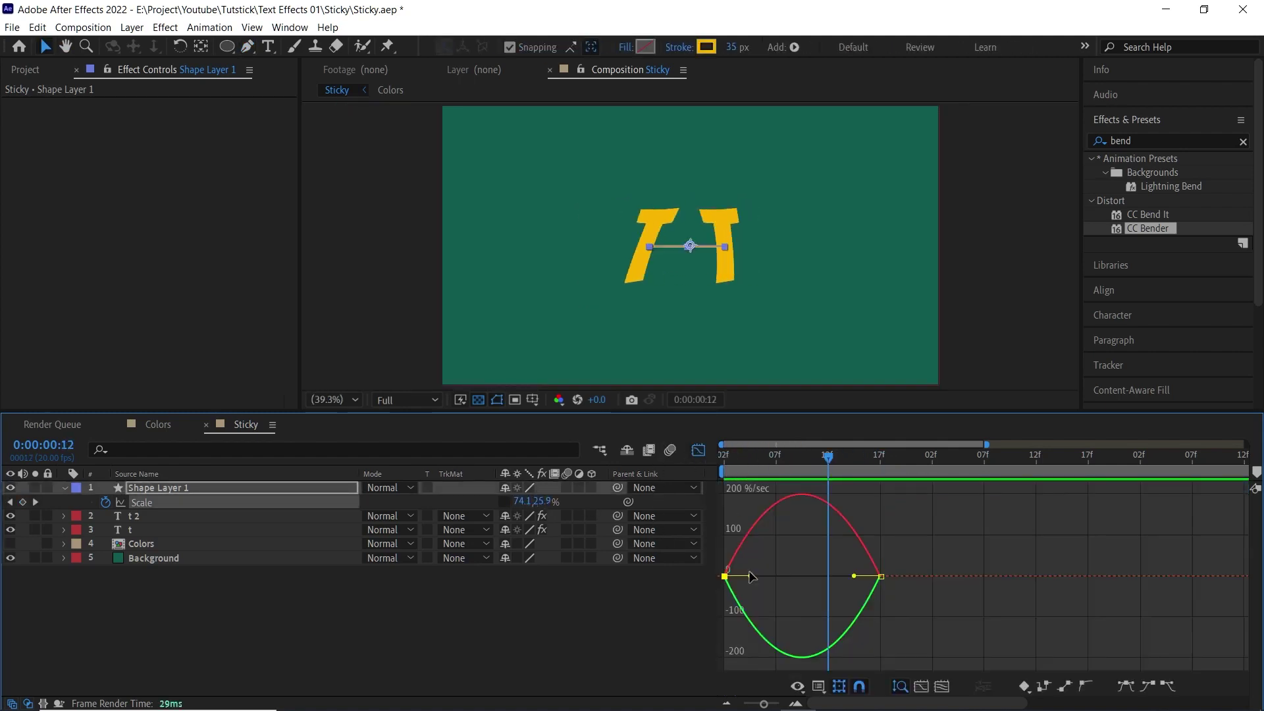
pyautogui.moveTo(750, 574); pyautogui.dragTo(765, 576)
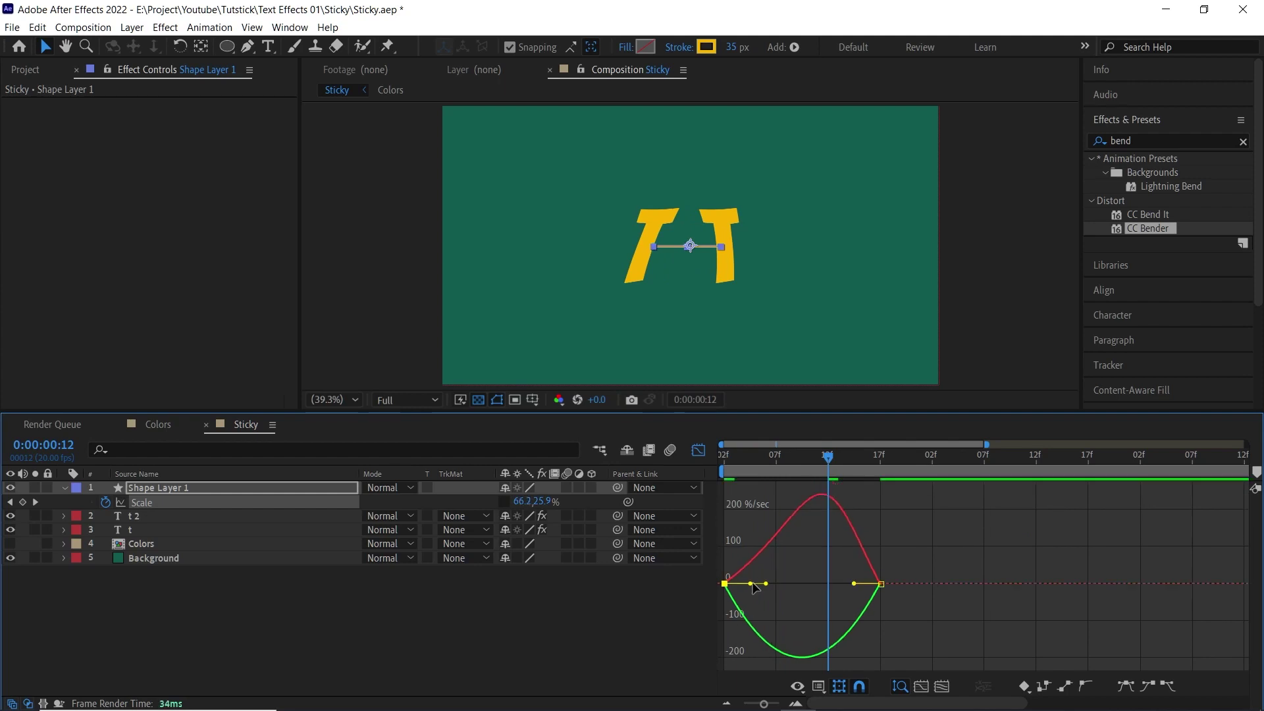
pyautogui.moveTo(765, 587); pyautogui.dragTo(846, 590)
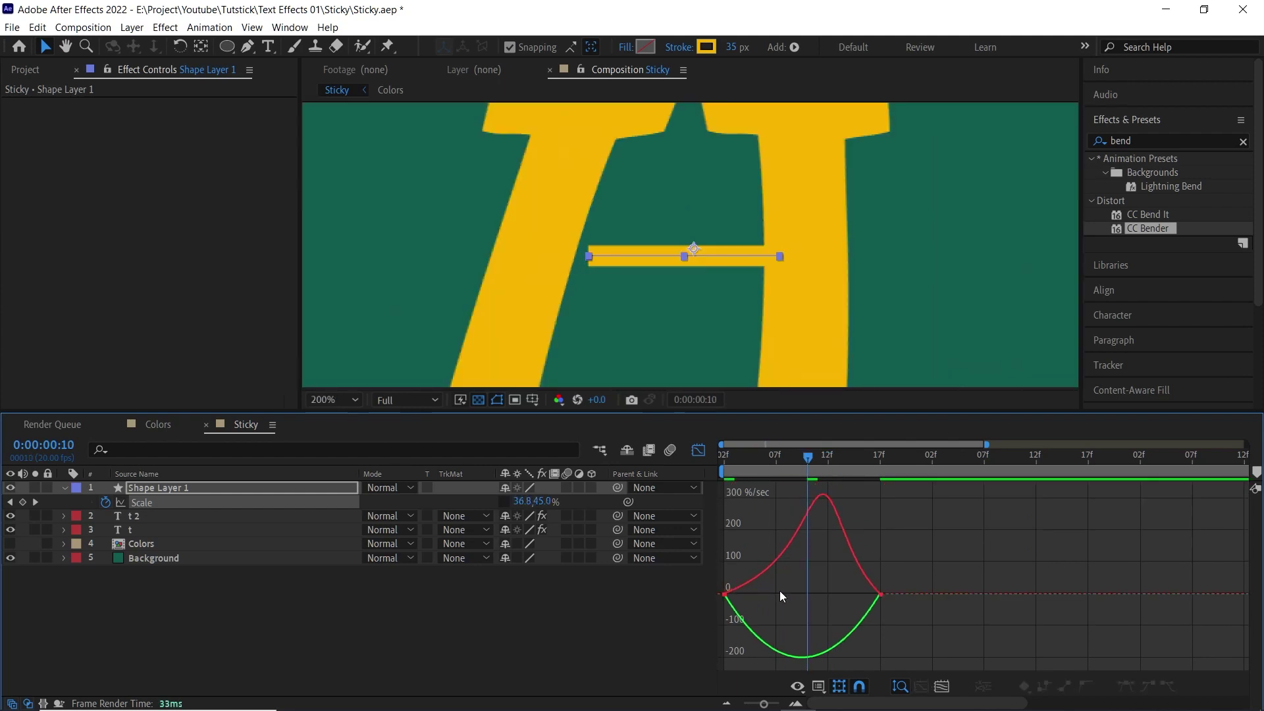
pyautogui.hotkey('ctrl', 'z')
pyautogui.moveTo(809, 463); pyautogui.dragTo(721, 463)
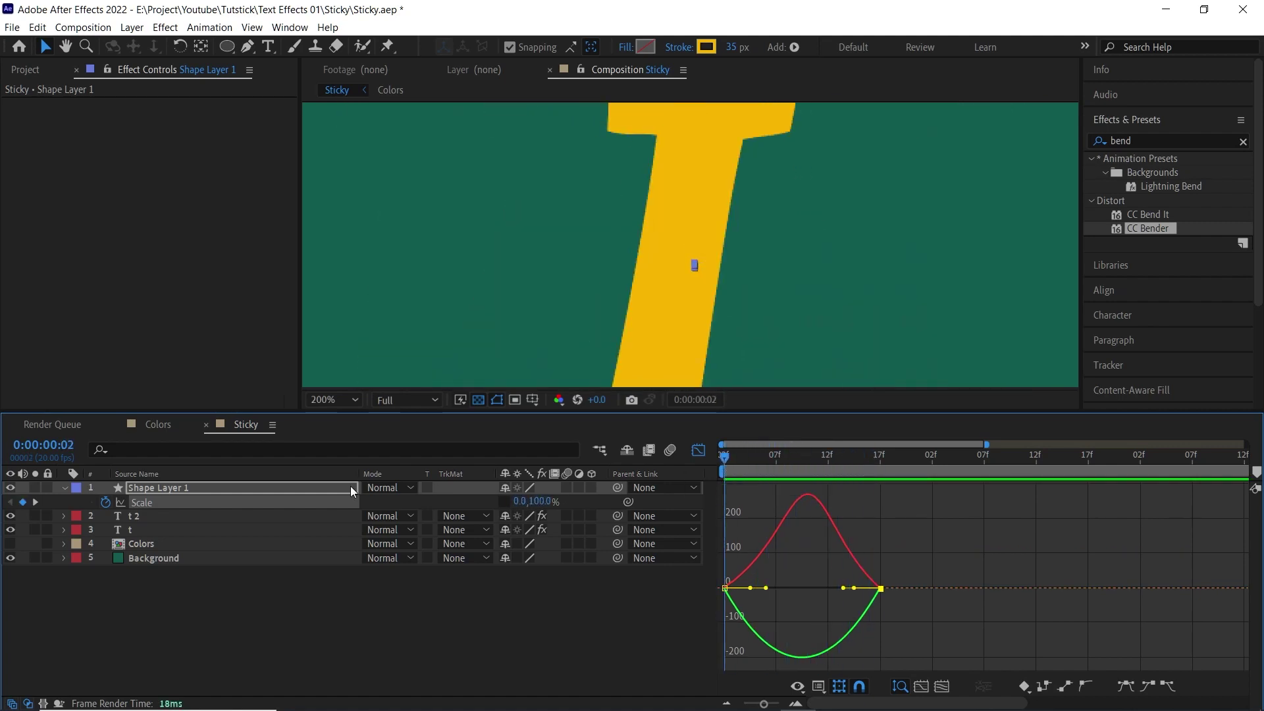
pyautogui.click(699, 450)
pyautogui.scroll(-3, 702, 223)
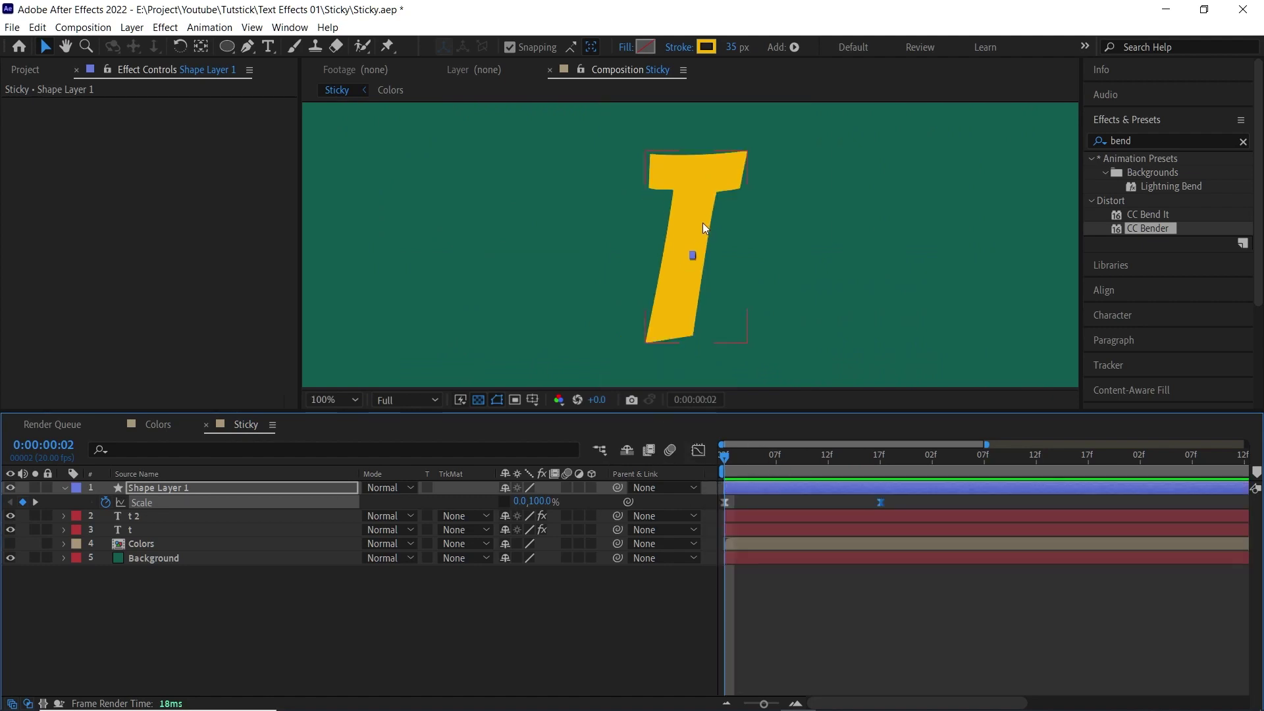
pyautogui.press('space')
pyautogui.press('space')
# Step: Duplicate the connecting line three times at 0:00:00:10 and spread the copies above and below the original between the letters
pyautogui.press('u')
pyautogui.moveTo(723, 461); pyautogui.dragTo(807, 469)
pyautogui.hotkey('ctrl', 'd')
pyautogui.scroll(1, 706, 251)
pyautogui.moveTo(707, 251); pyautogui.dragTo(716, 168)
pyautogui.hotkey('ctrl', 'd')
pyautogui.hotkey('ctrl', 'd')
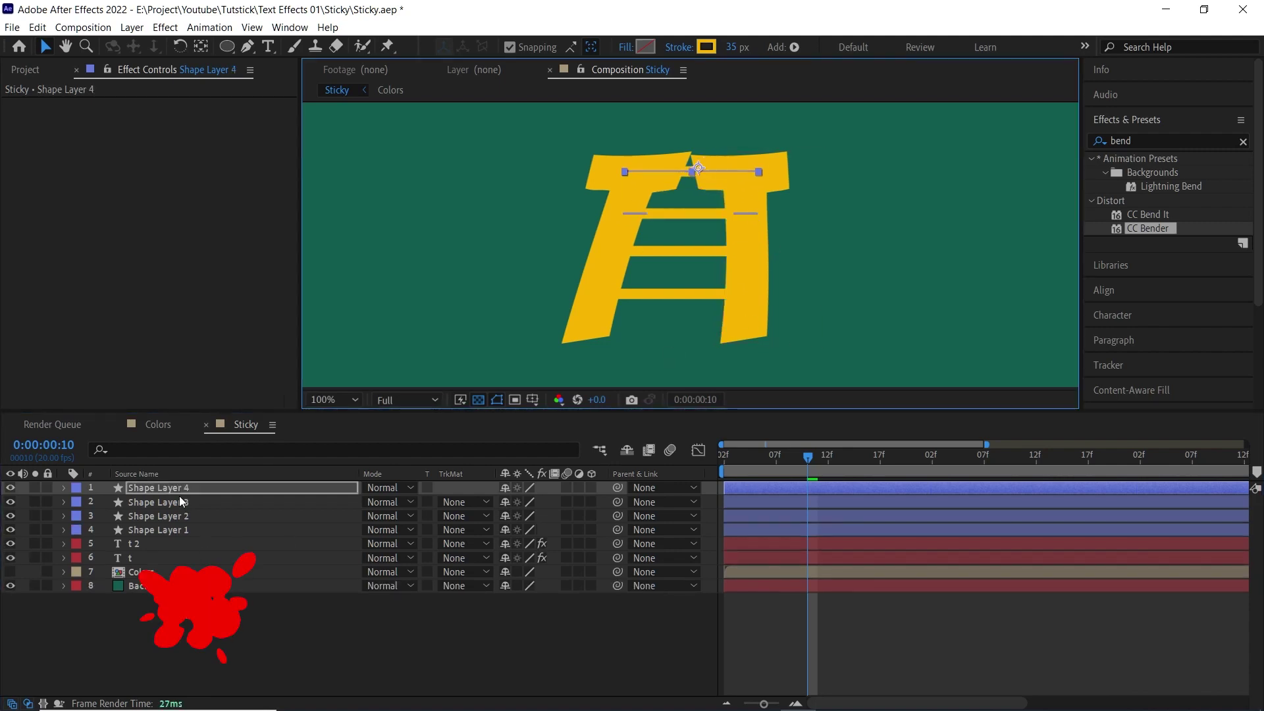
# Step: Place Shape Layer 2 below Shape Layer 1 in the stack and lower the connecting lines to even out their spacing
pyautogui.moveTo(161, 515); pyautogui.dragTo(181, 532)
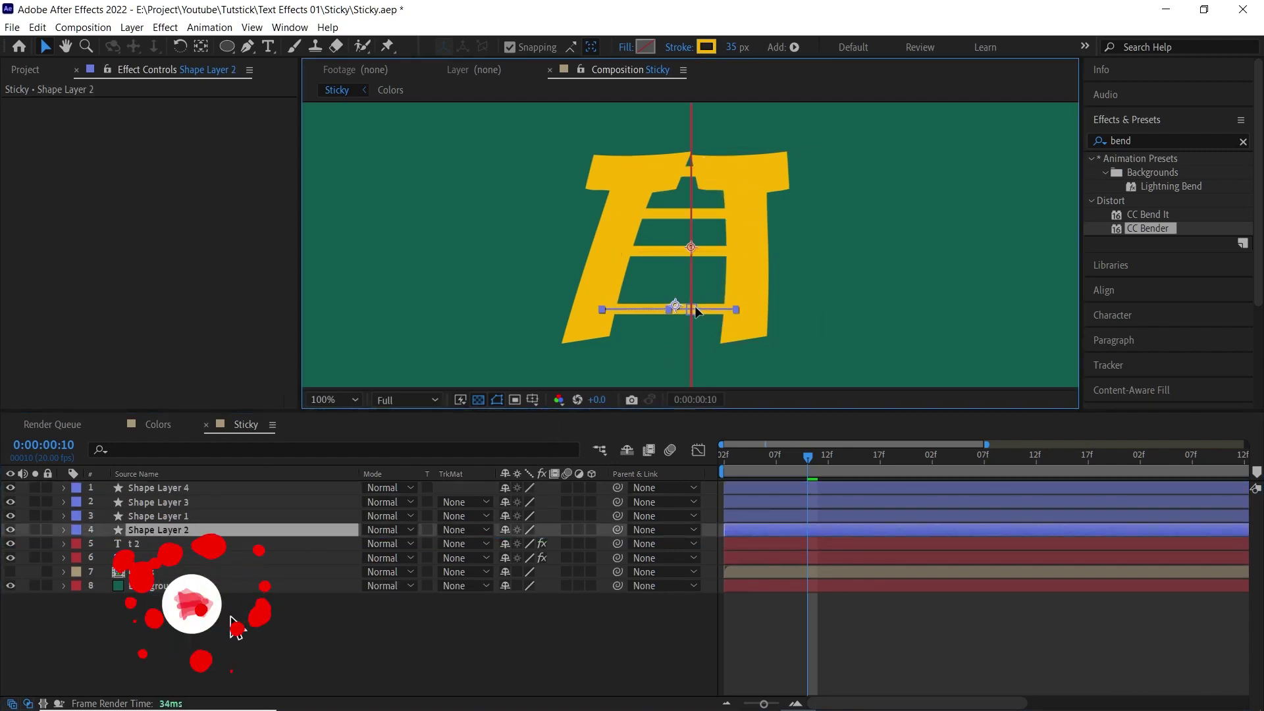
pyautogui.click(720, 263)
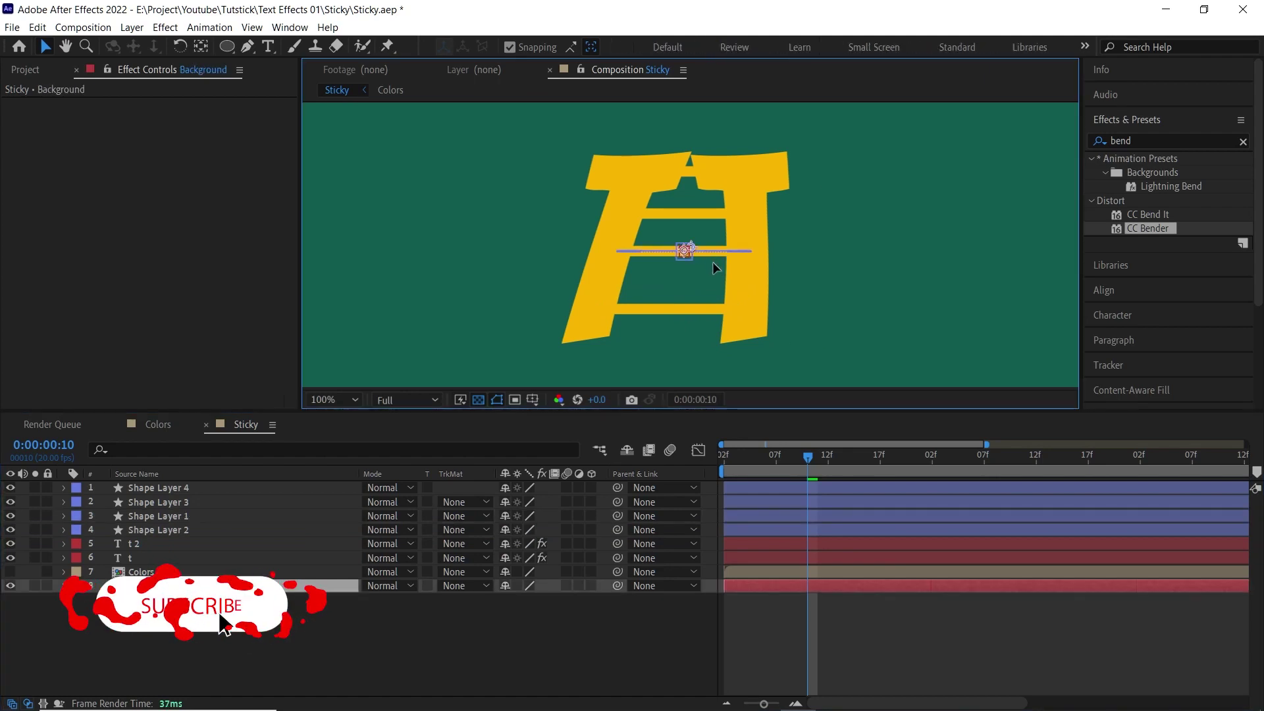
pyautogui.click(186, 520)
pyautogui.moveTo(717, 254); pyautogui.dragTo(705, 268)
pyautogui.hotkey('ctrl', 'z')
pyautogui.hotkey('shift', 'Down')
pyautogui.hotkey('shift', 'Left')
pyautogui.click(191, 502)
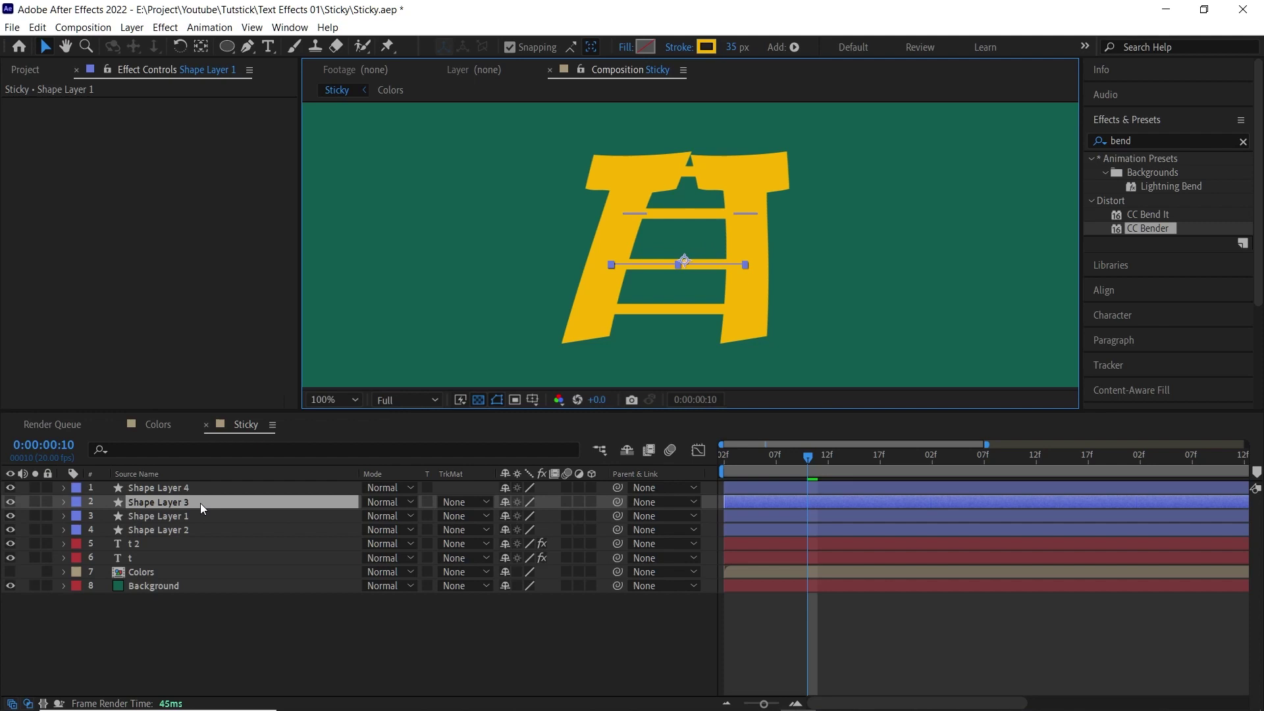
pyautogui.press('Home')
pyautogui.press('space')
# Step: Stagger the line layers by starting Shape Layer 3 at 0:00:00:03 and Shape Layers 4 and 1 at 0:00:00:04, and preview
pyautogui.click(747, 487)
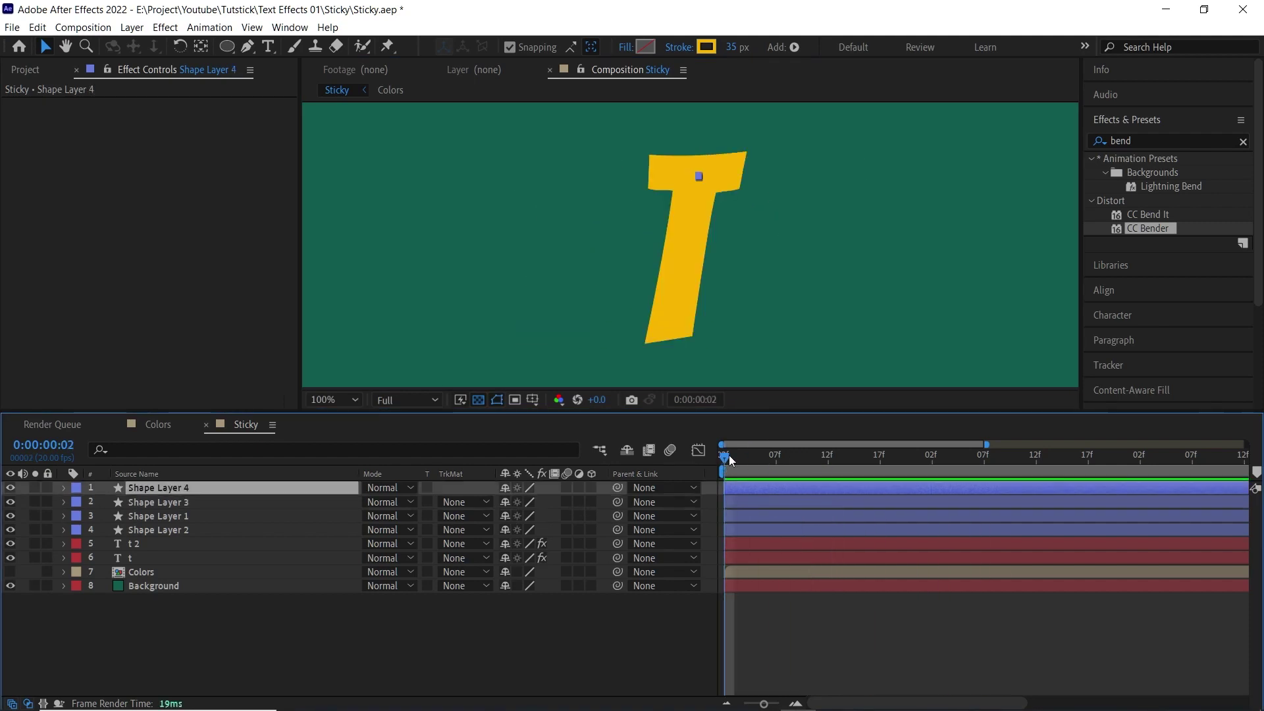
pyautogui.moveTo(727, 459); pyautogui.dragTo(840, 459)
pyautogui.moveTo(757, 463); pyautogui.dragTo(849, 466)
pyautogui.moveTo(730, 503); pyautogui.dragTo(753, 532)
pyautogui.click(748, 529)
pyautogui.moveTo(747, 516); pyautogui.dragTo(766, 516)
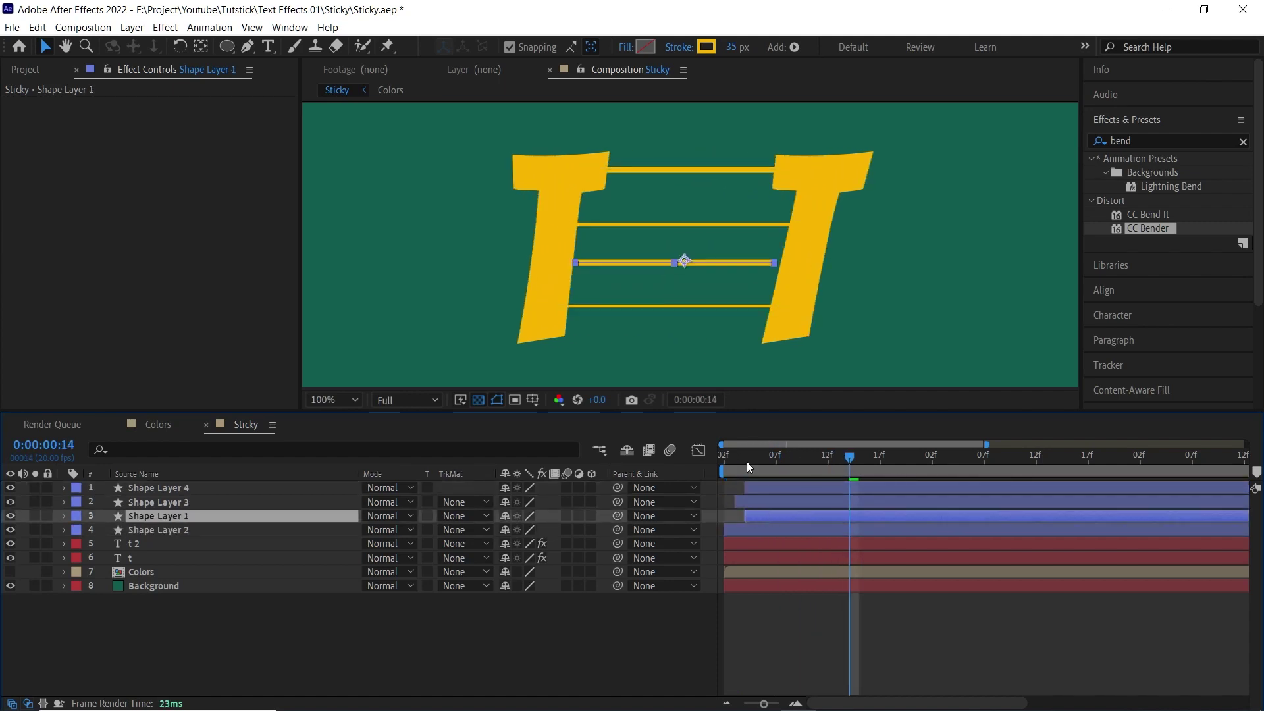
pyautogui.click(725, 461)
pyautogui.press('space')
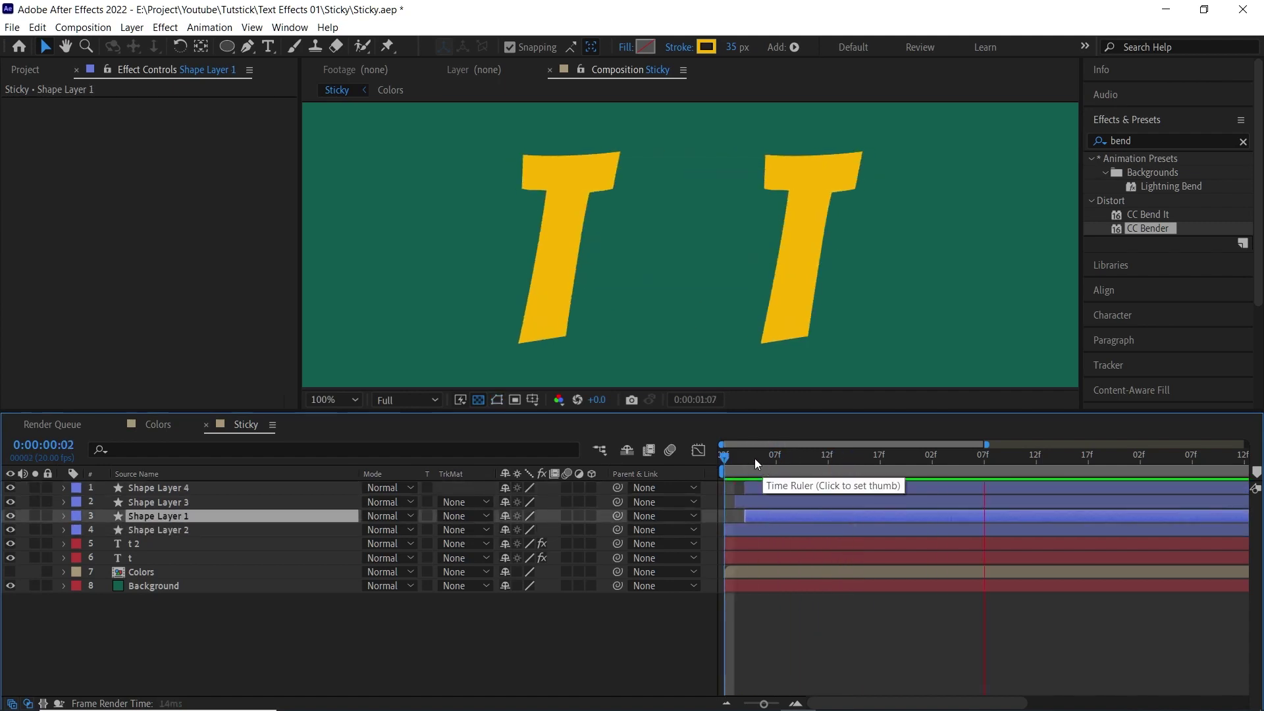
# Step: Move Shape Layer 3's last Scale keyframe earlier and expand Shape Layer 1's properties
pyautogui.moveTo(754, 460); pyautogui.dragTo(818, 464)
pyautogui.click(802, 488)
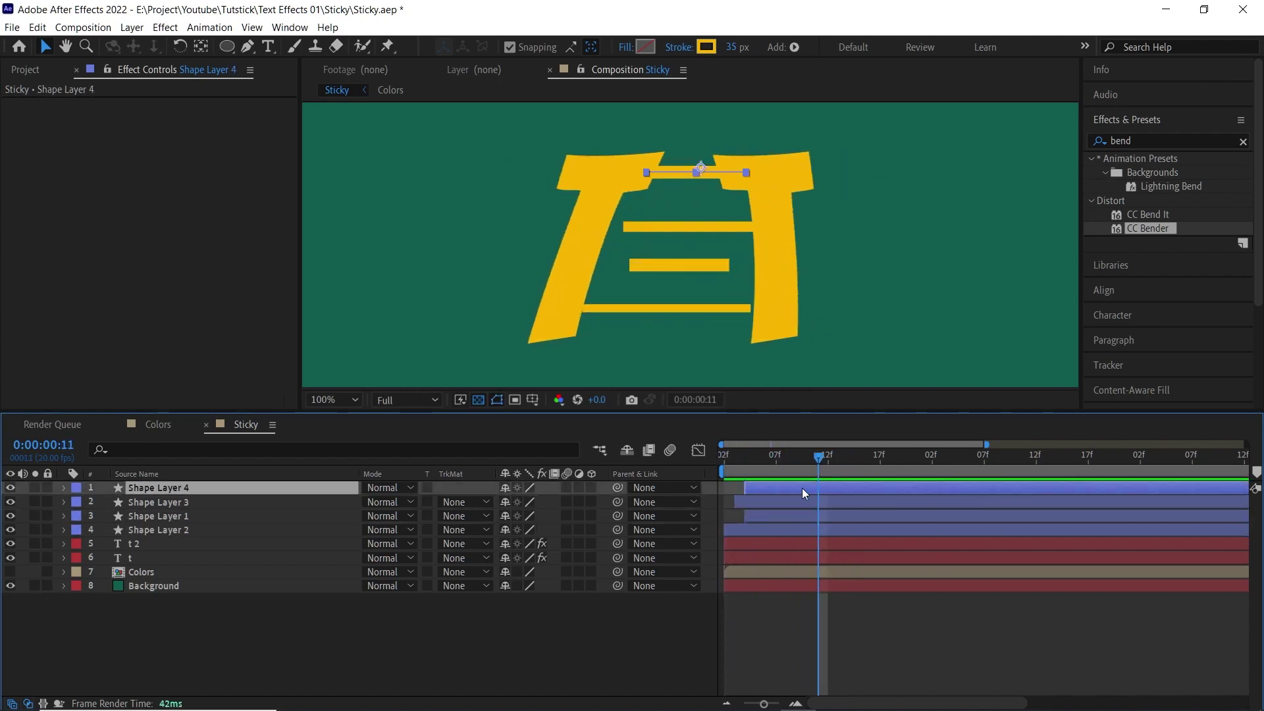
pyautogui.click(795, 502)
pyautogui.press('u')
pyautogui.moveTo(735, 516); pyautogui.dragTo(748, 517)
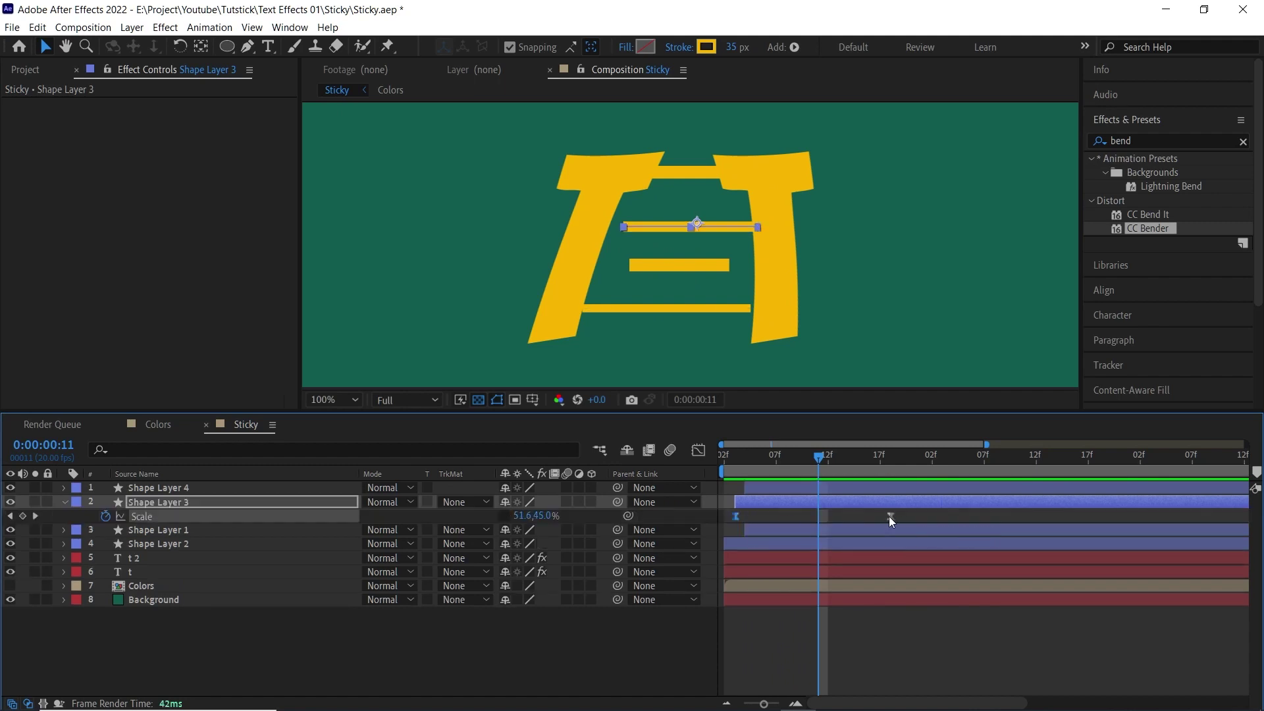
pyautogui.moveTo(863, 519); pyautogui.dragTo(874, 518)
pyautogui.moveTo(818, 459)
pyautogui.mouseDown()
pyautogui.moveTo(794, 464)
pyautogui.moveTo(849, 458)
pyautogui.moveTo(839, 458)
pyautogui.mouseUp()
pyautogui.click(706, 224)
pyautogui.press('u')
pyautogui.click(156, 518)
pyautogui.click(63, 516)
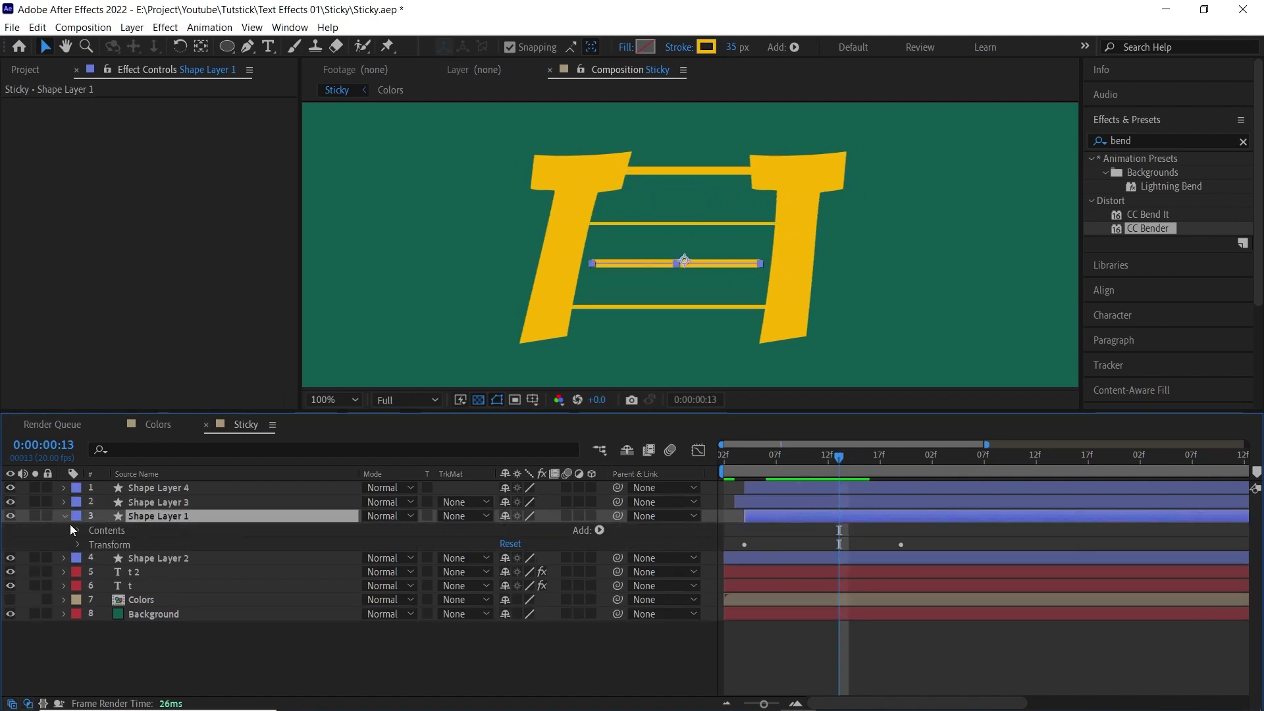
# Step: Duplicate the t 2 layer at 0:00:01:00 and change the copy's text to s
pyautogui.moveTo(856, 459); pyautogui.dragTo(908, 468)
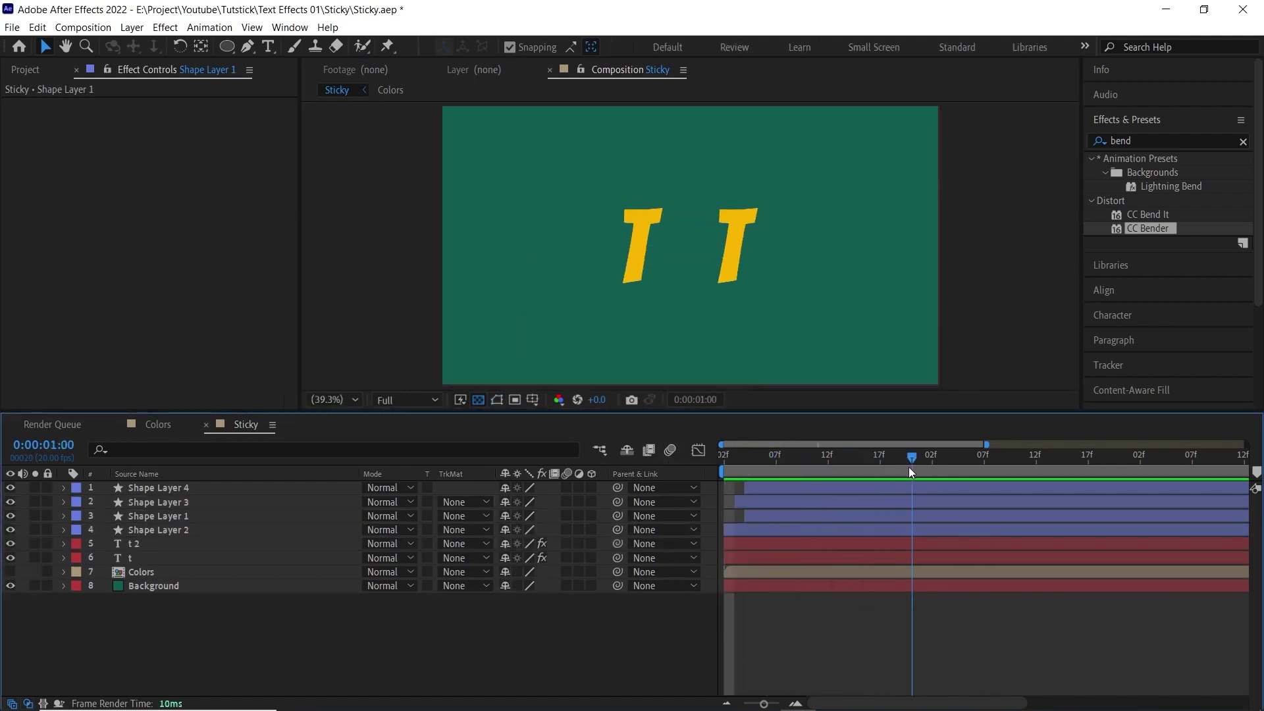
pyautogui.click(164, 545)
pyautogui.hotkey('ctrl', 'd')
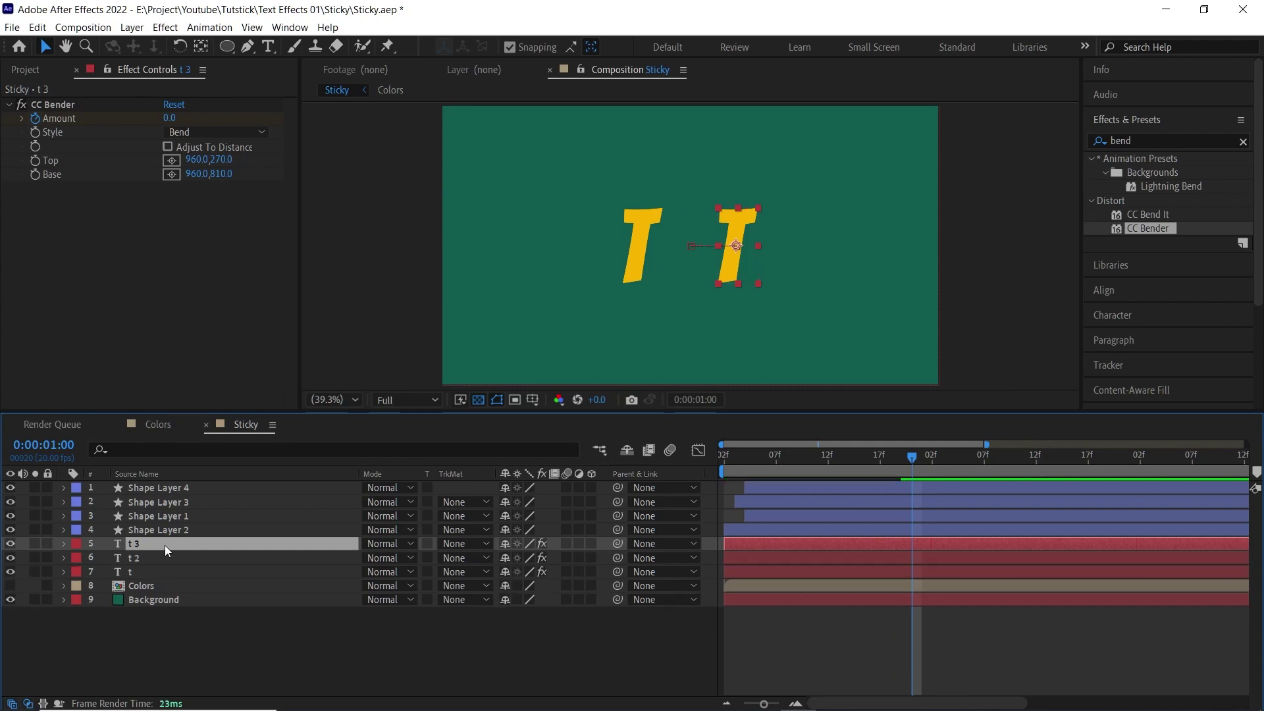
pyautogui.doubleClick(132, 543)
pyautogui.write('s')
pyautogui.press('Escape')
# Step: Delete all Amount and Position keyframes of the s layer and move the letter to about 955, 540 at the composition's centre
pyautogui.press('u')
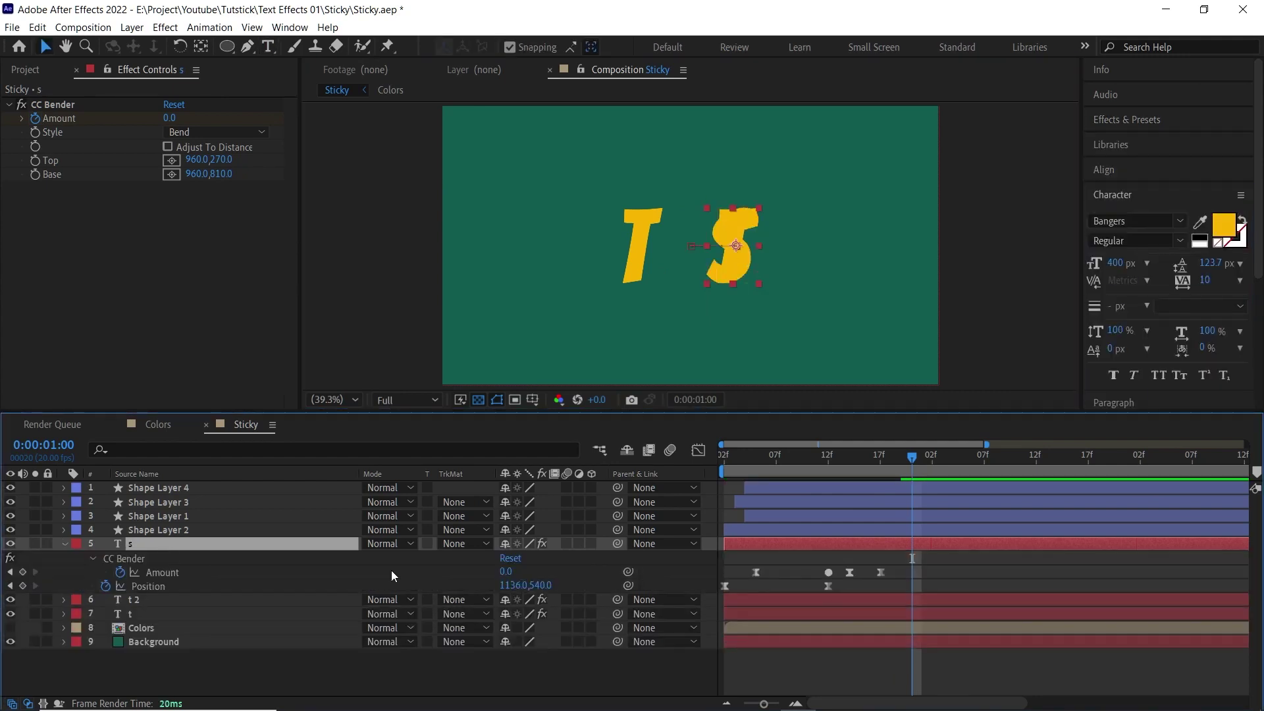
pyautogui.moveTo(932, 566); pyautogui.dragTo(697, 590)
pyautogui.press('Delete')
pyautogui.moveTo(740, 264); pyautogui.dragTo(693, 268)
pyautogui.click(735, 455)
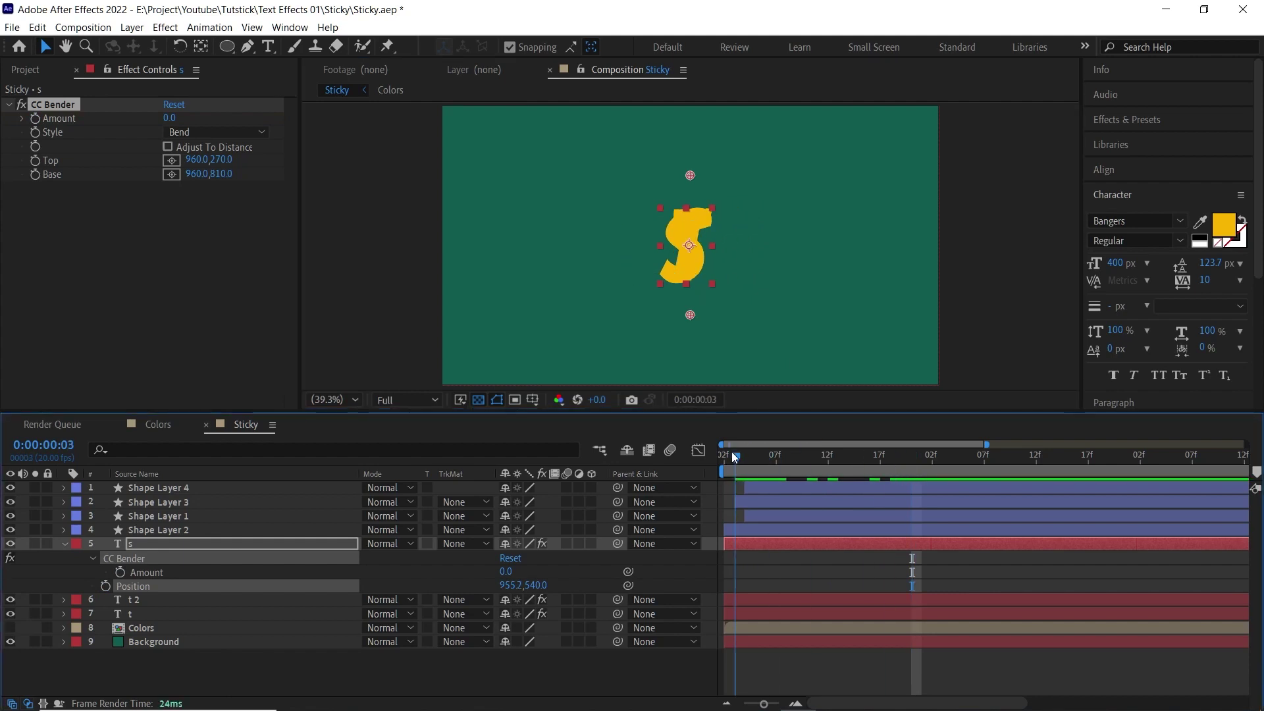
# Step: Trim the s layer to start at 0:00:00:07 and keyframe its Opacity to fade in, reaching 100% at 0:00:00:13
pyautogui.moveTo(750, 461); pyautogui.dragTo(776, 472)
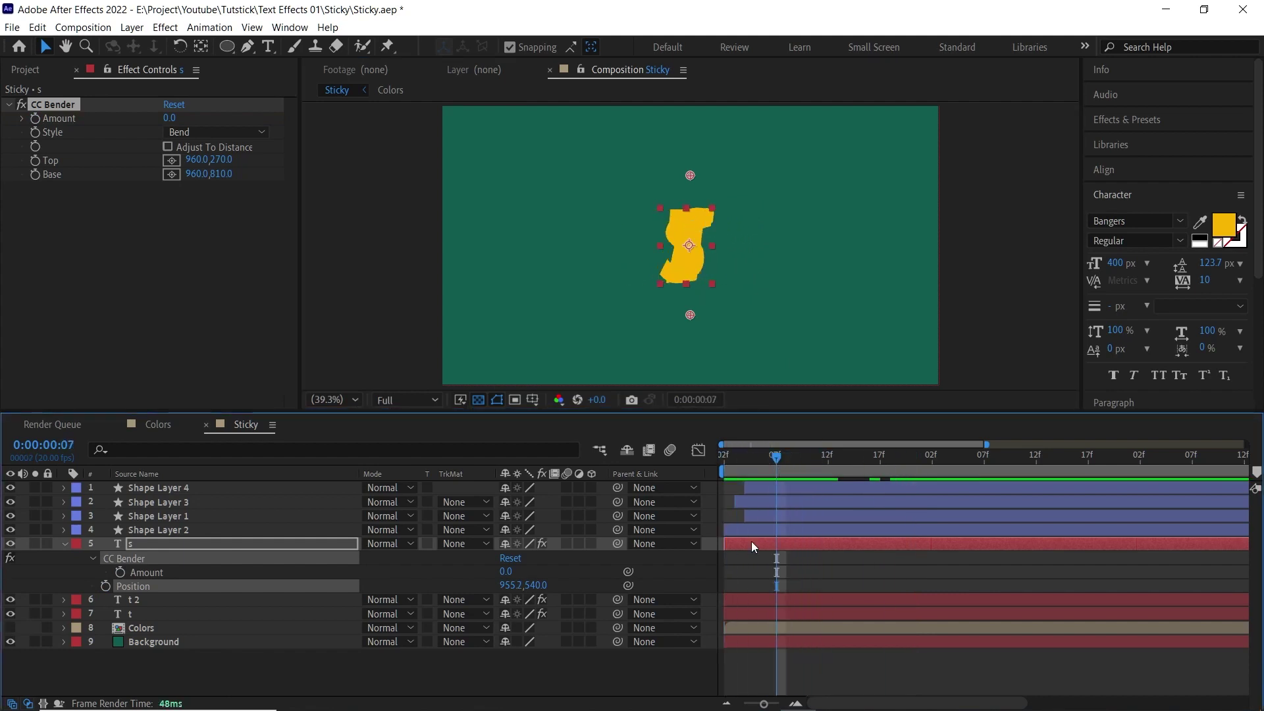
pyautogui.moveTo(725, 546); pyautogui.dragTo(756, 550)
pyautogui.moveTo(777, 464); pyautogui.dragTo(819, 465)
pyautogui.hotkey('alt', '[')
pyautogui.click(807, 455)
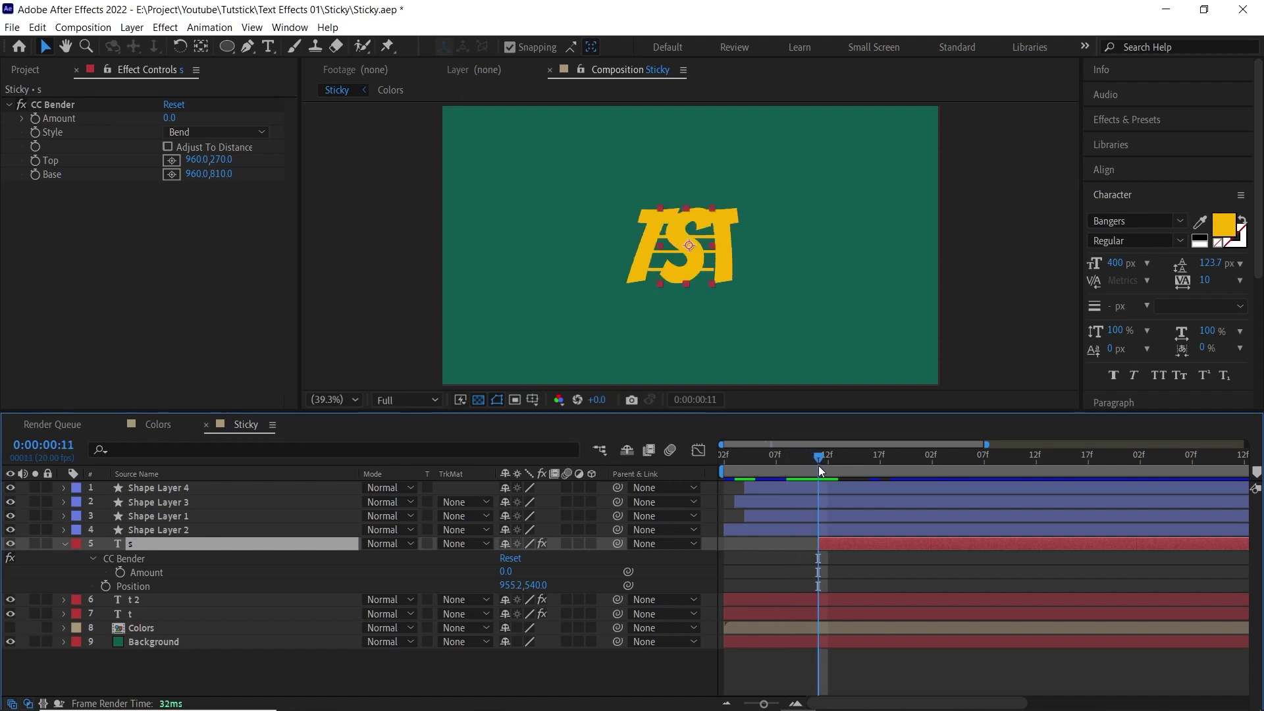
pyautogui.click(65, 543)
pyautogui.click(149, 547)
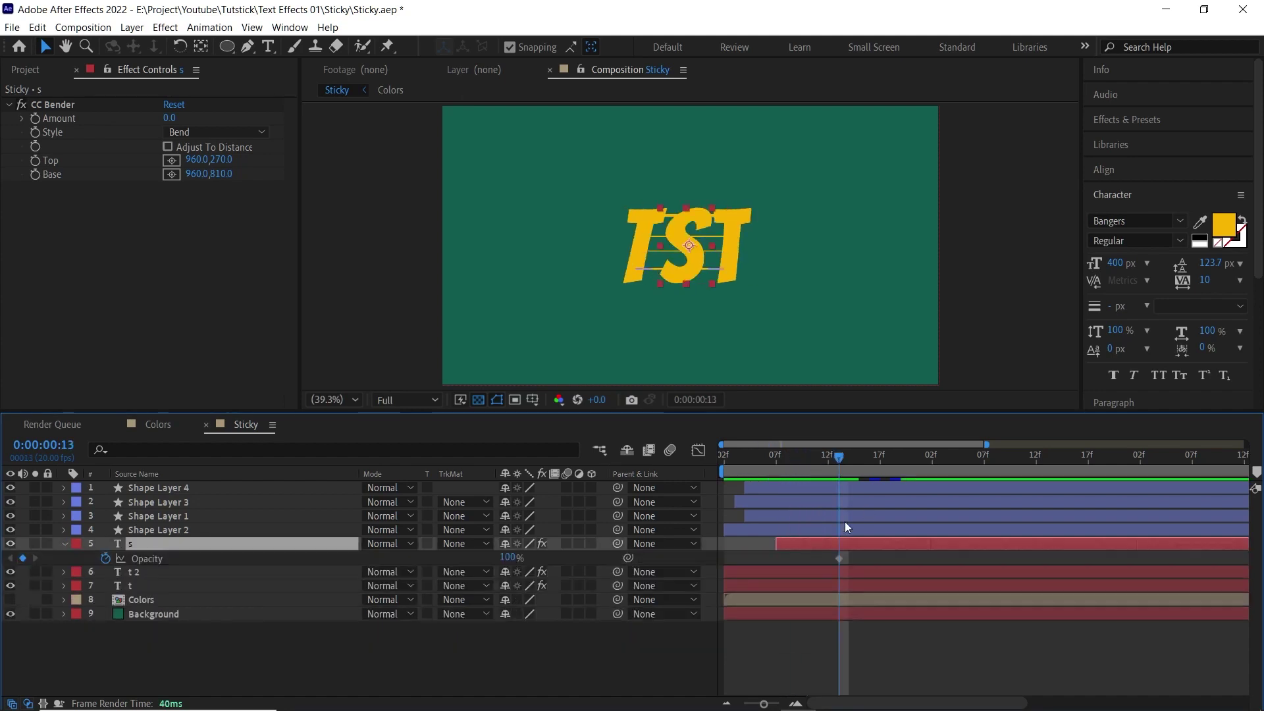
pyautogui.moveTo(838, 461); pyautogui.dragTo(776, 465)
pyautogui.moveTo(508, 558); pyautogui.dragTo(437, 557)
pyautogui.moveTo(860, 460); pyautogui.dragTo(817, 459)
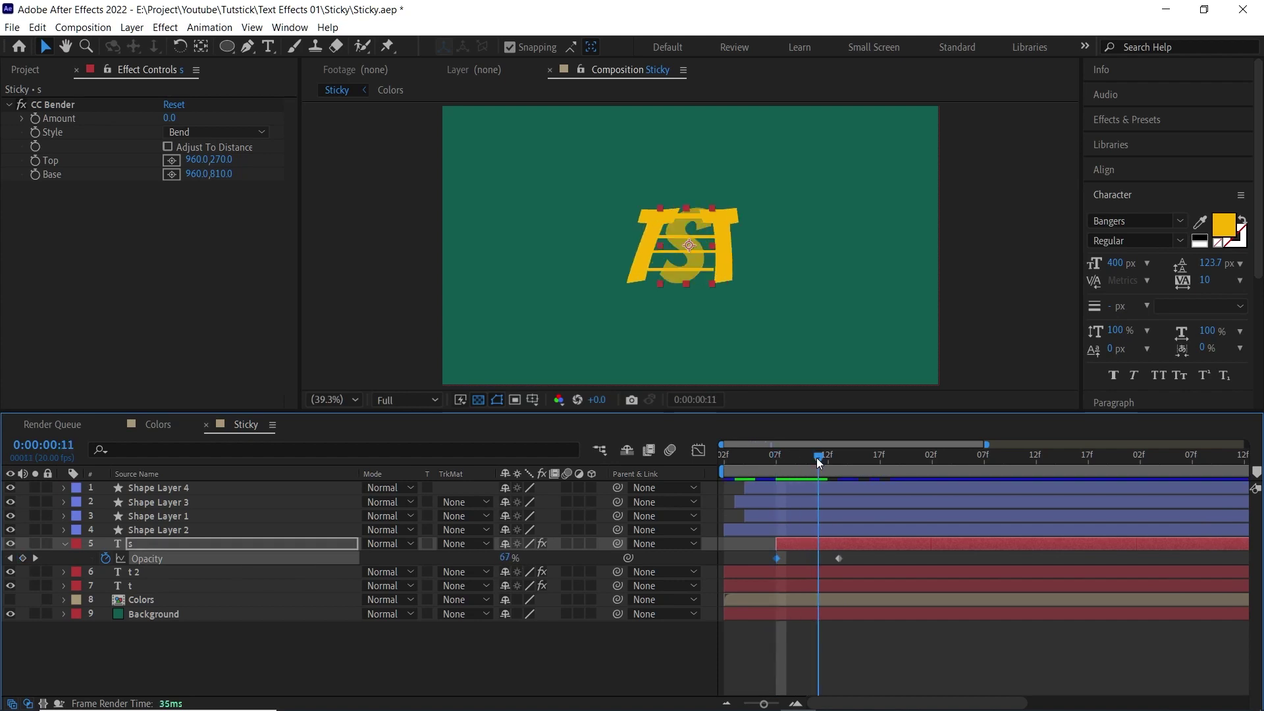
# Step: Shift the s layer with its Opacity keyframes to start at 0:00:00:10 and preview the animation from the beginning
pyautogui.moveTo(825, 543); pyautogui.dragTo(855, 543)
pyautogui.click(852, 461)
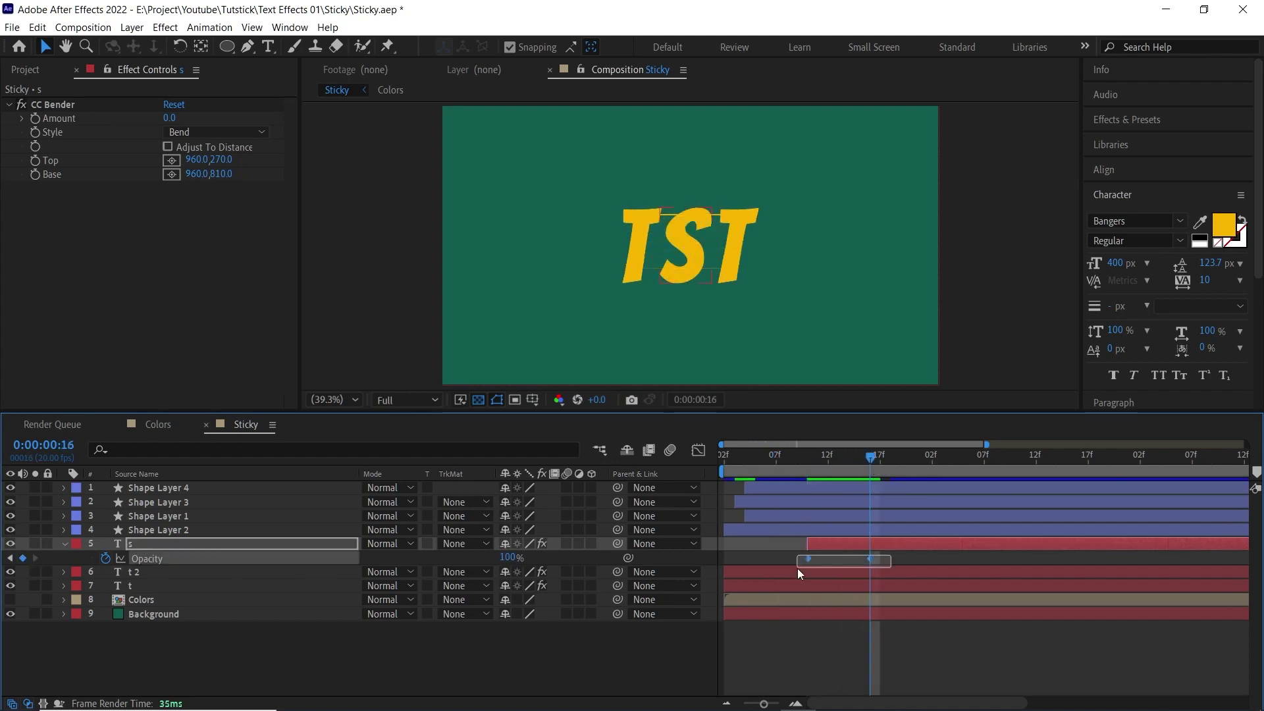
pyautogui.moveTo(796, 568); pyautogui.dragTo(800, 568)
pyautogui.click(723, 461)
pyautogui.press('space')
pyautogui.click(744, 459)
pyautogui.click(723, 461)
pyautogui.press('space')
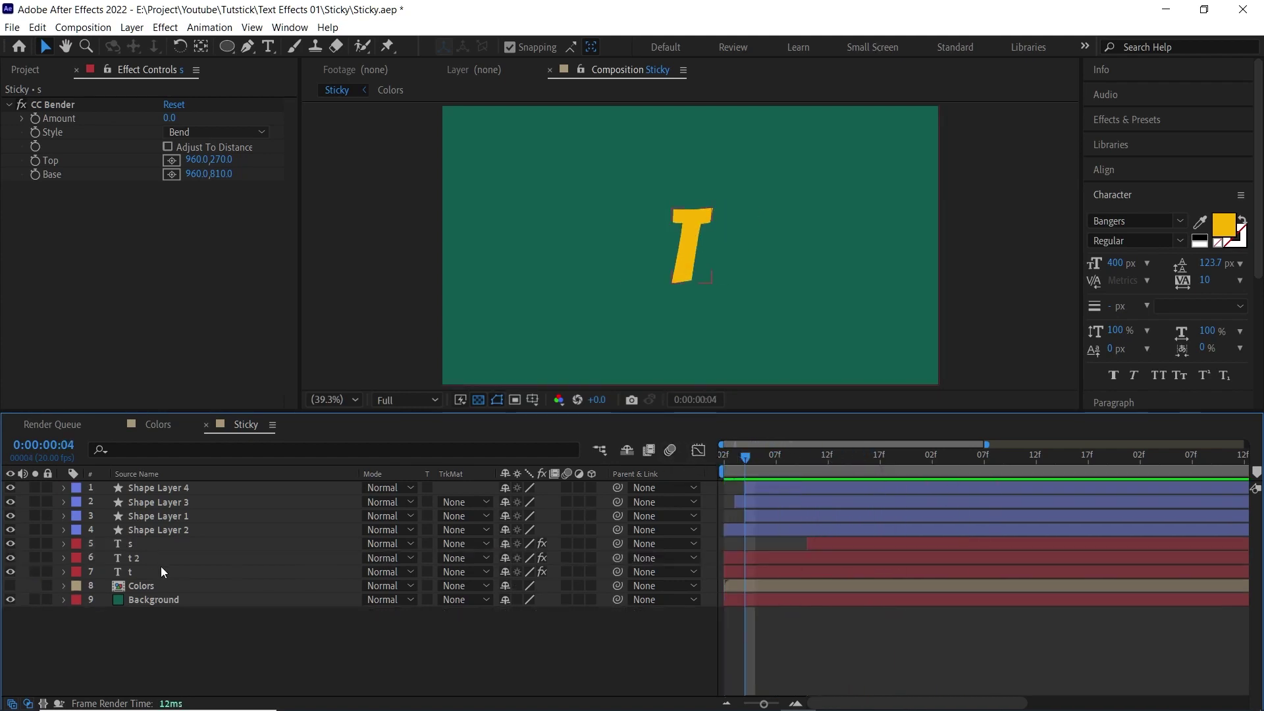
# Step: Pre-compose all letter and shape layers into a new composition named Text
pyautogui.click(161, 566)
pyautogui.keyDown('shift'); pyautogui.click(169, 491); pyautogui.keyUp('shift')
pyautogui.rightClick(168, 508)
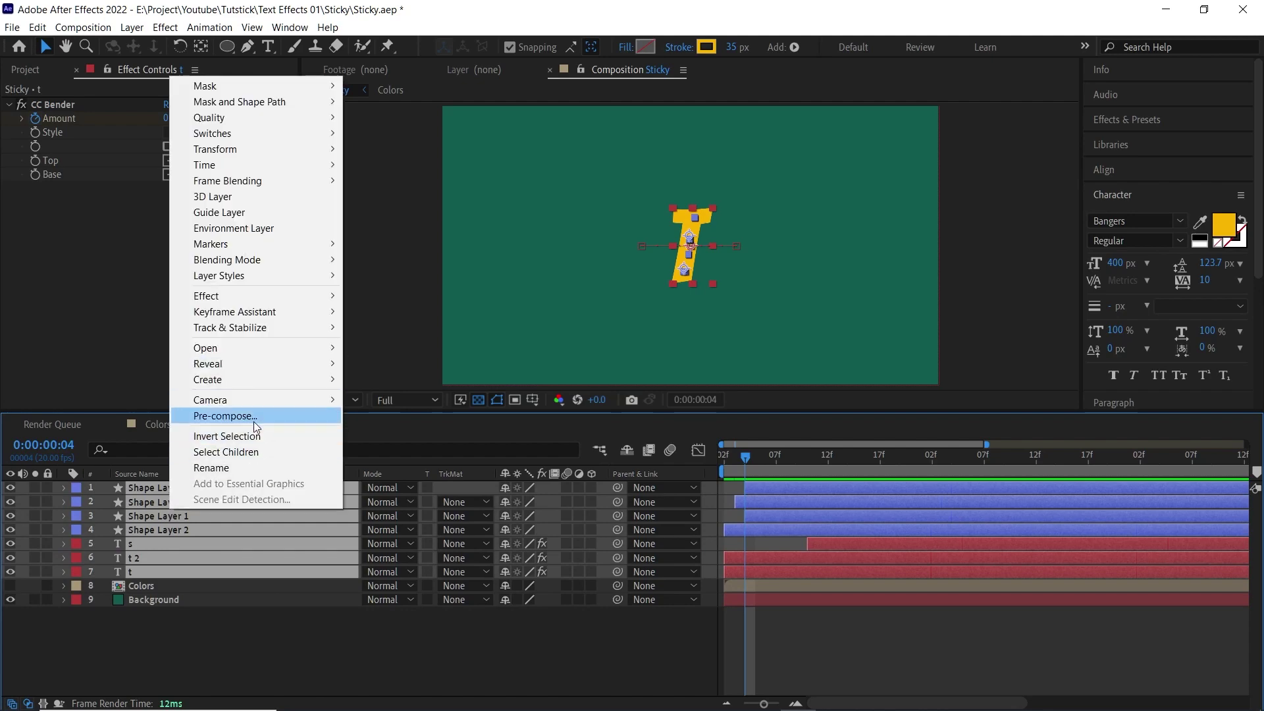
pyautogui.click(254, 420)
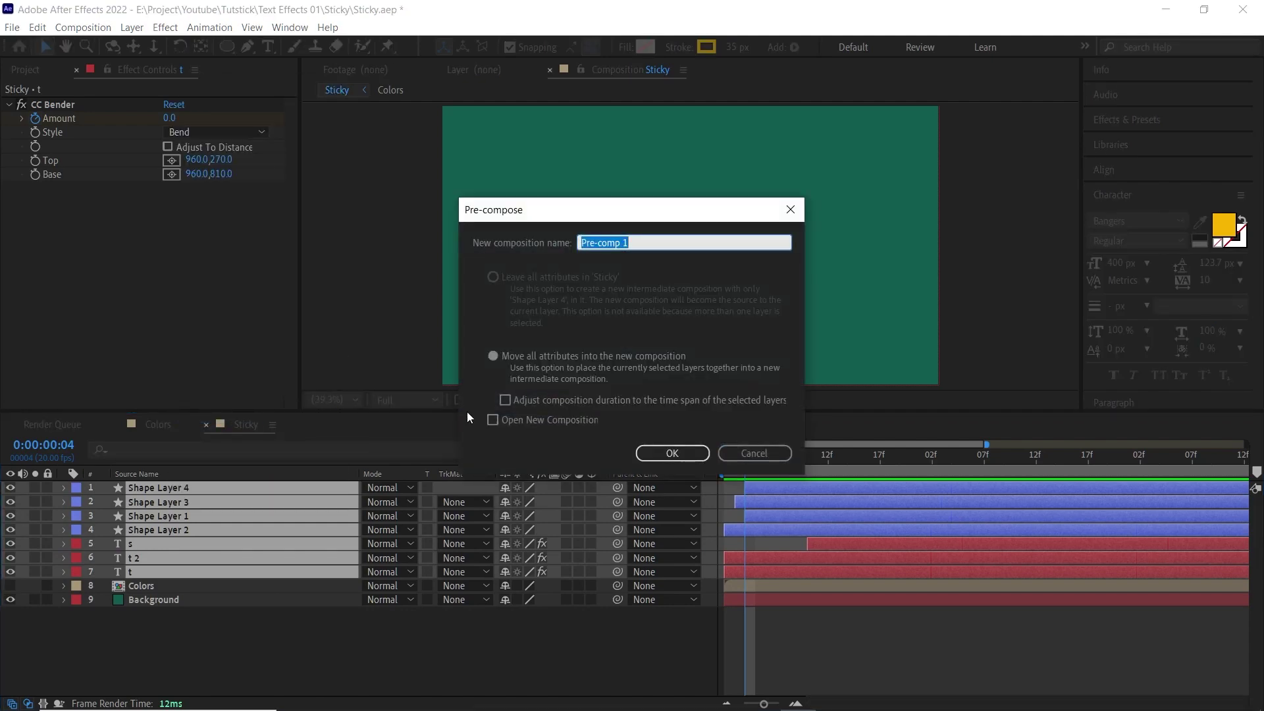
pyautogui.click(662, 454)
# Step: Apply Gaussian Blur to the Text layer and set its Blurriness to 10
pyautogui.moveTo(747, 459); pyautogui.dragTo(828, 457)
pyautogui.click(1120, 127)
pyautogui.click(1137, 139)
pyautogui.write('g')
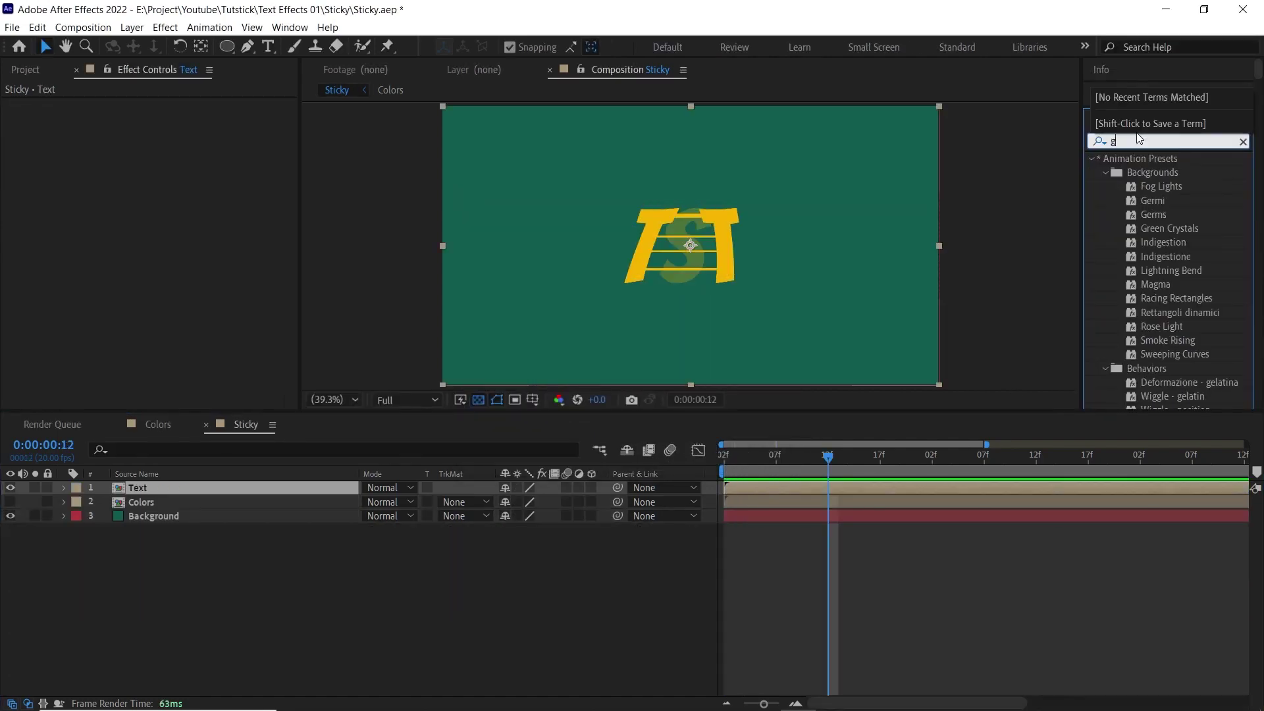
pyautogui.write('au')
pyautogui.click(1171, 174)
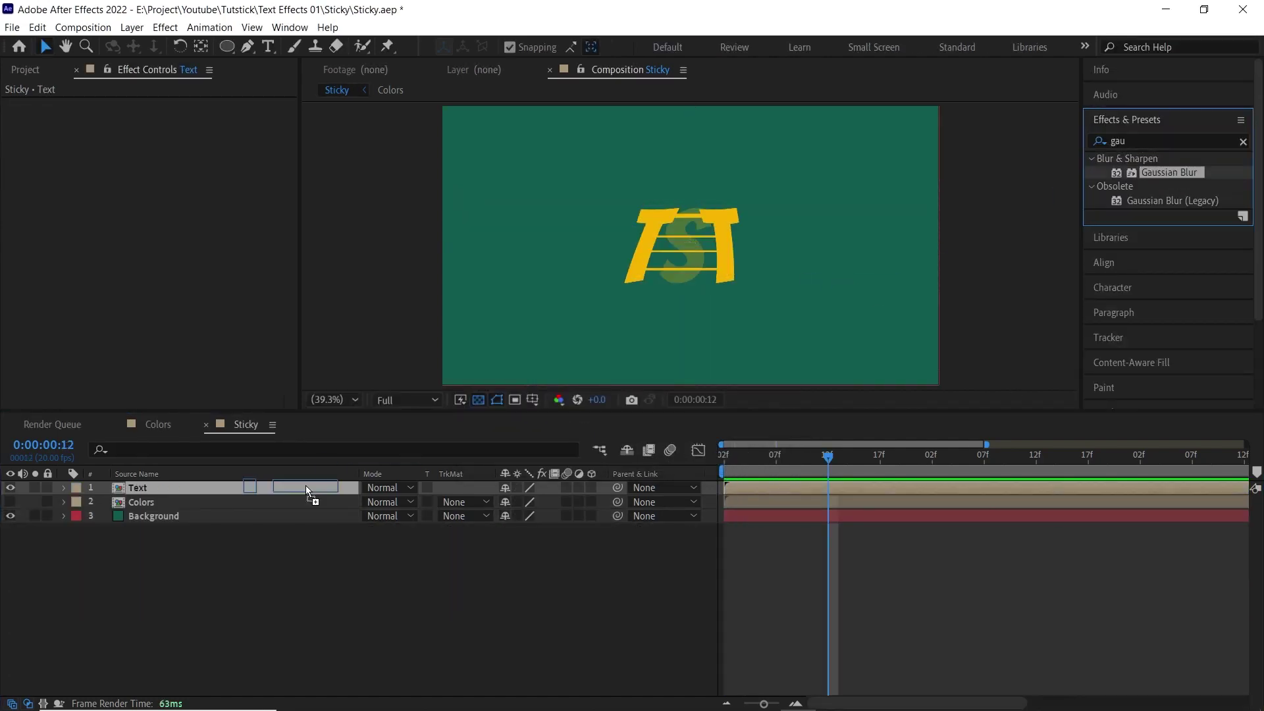
pyautogui.moveTo(306, 491); pyautogui.dragTo(306, 490)
pyautogui.click(206, 257)
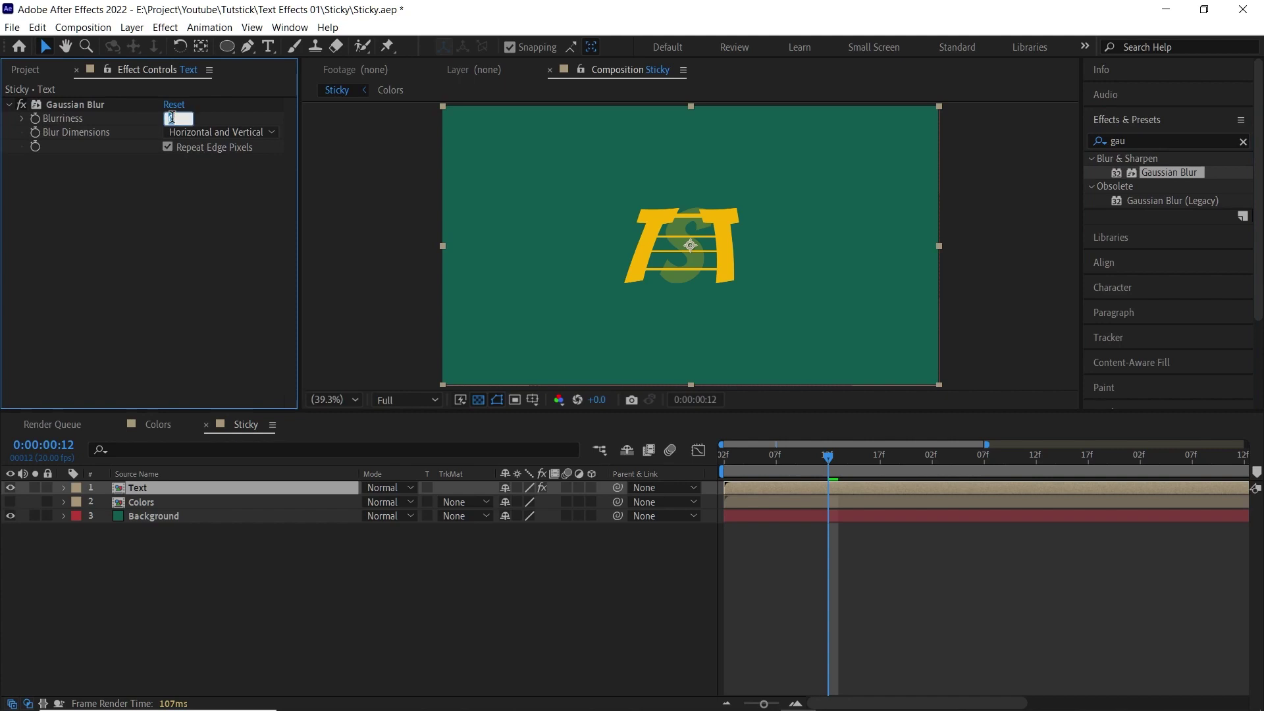
pyautogui.press('Return')
pyautogui.click(178, 218)
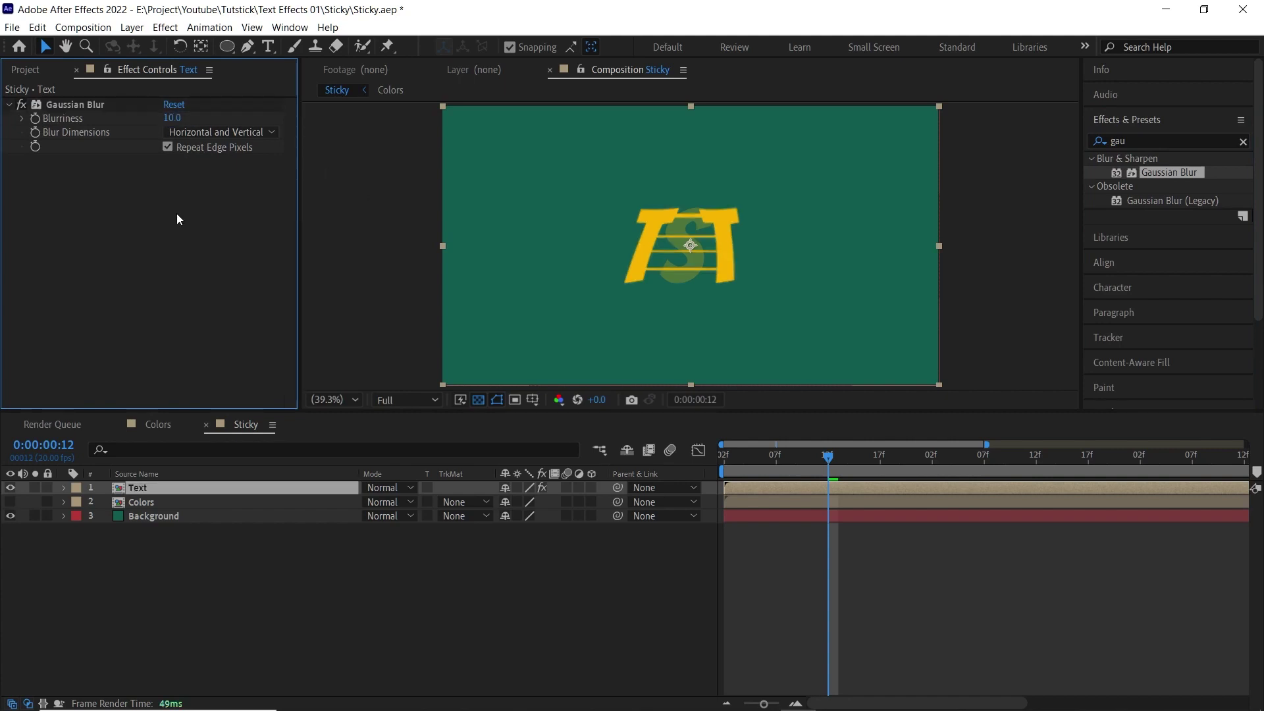
# Step: Add Levels to the Text layer on the Alpha channel, with Alpha Input Black about 9124 and Alpha Input White about 21331
pyautogui.click(1128, 137)
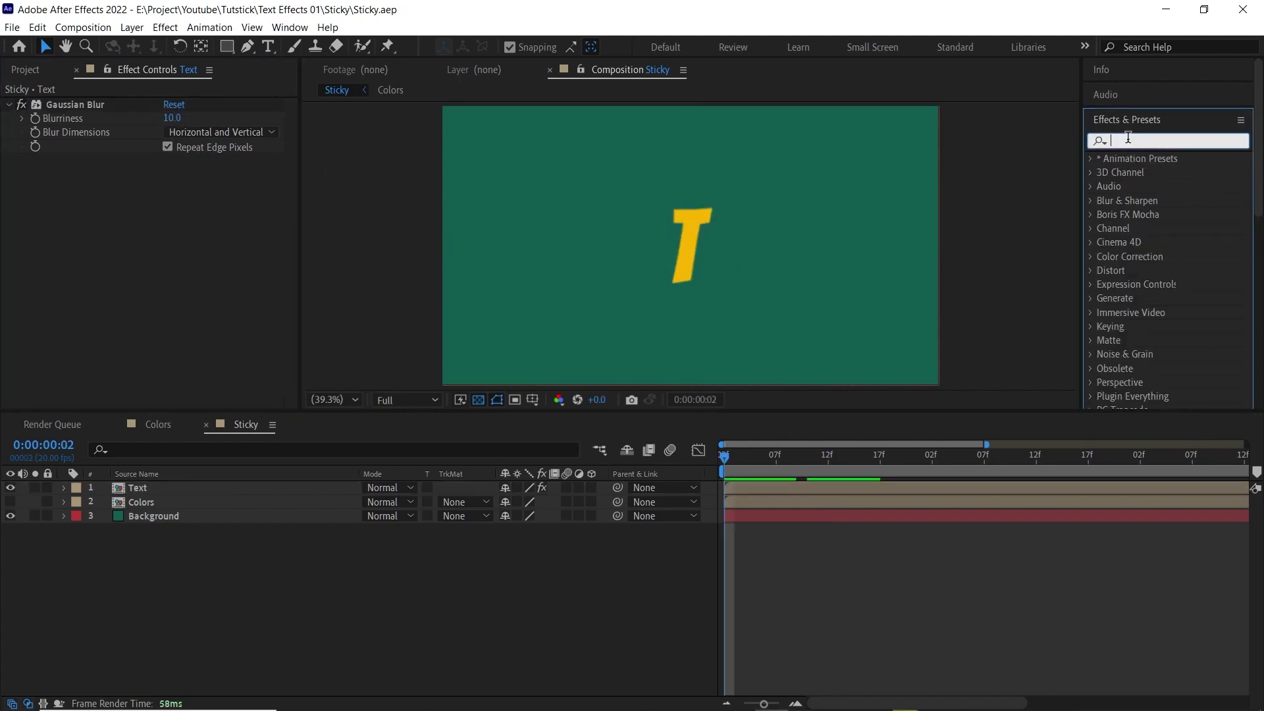
pyautogui.write('level')
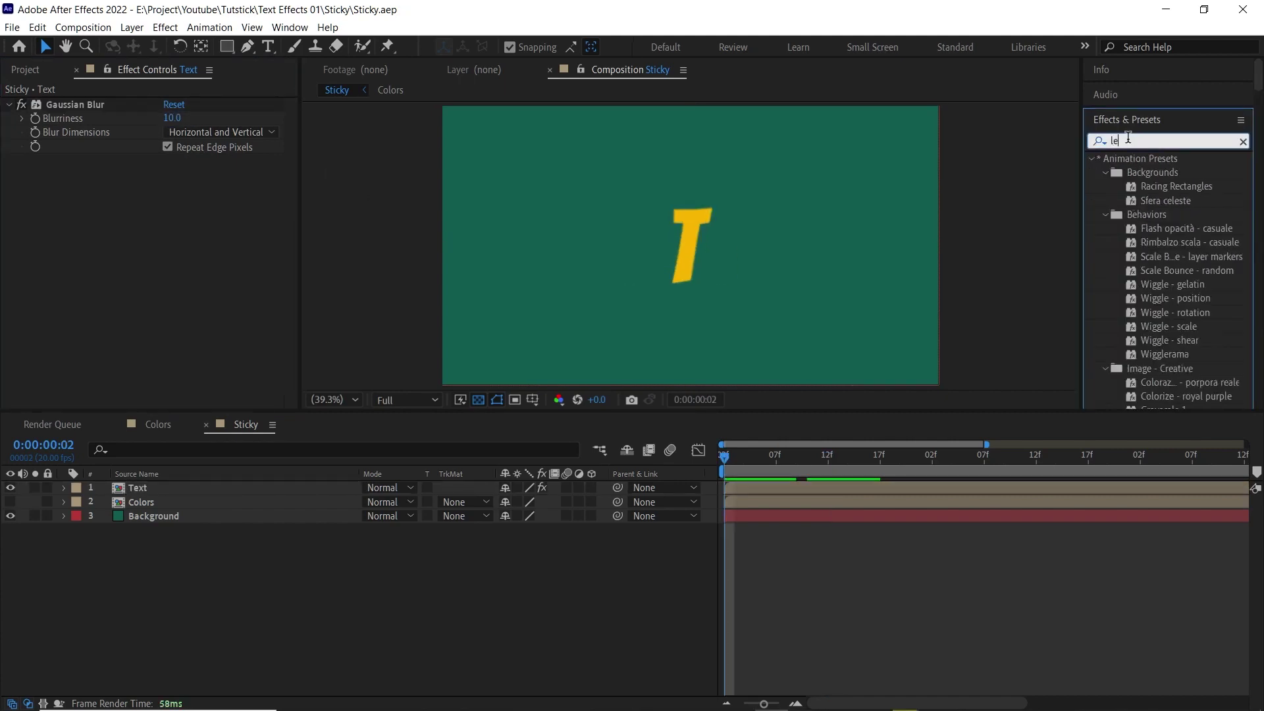
pyautogui.moveTo(1155, 247); pyautogui.dragTo(122, 280)
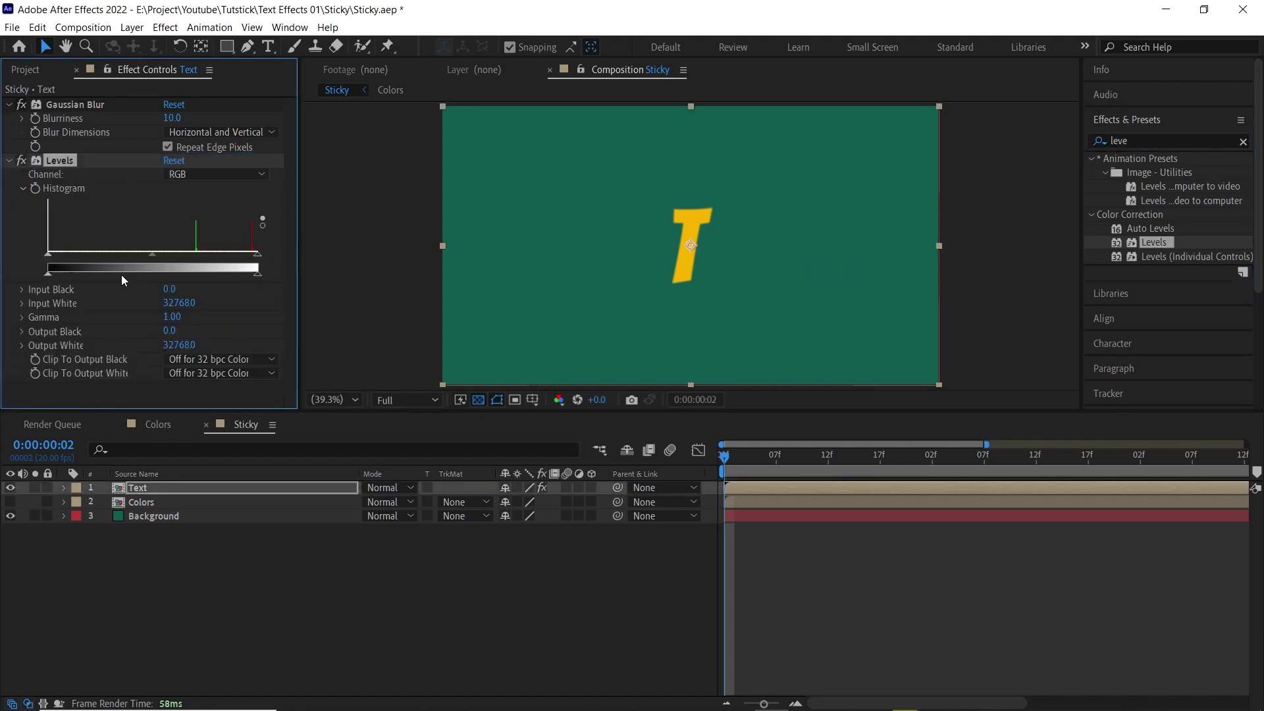
pyautogui.click(201, 175)
pyautogui.click(209, 257)
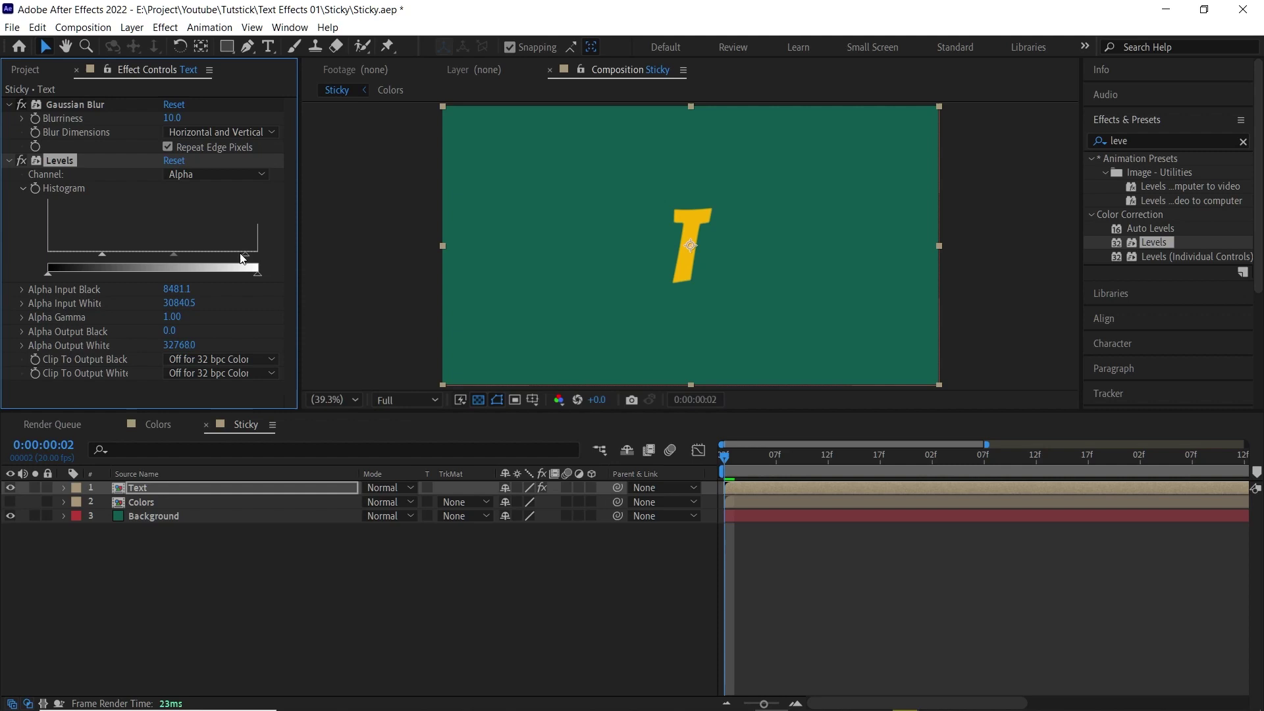
pyautogui.moveTo(723, 461)
pyautogui.mouseDown()
pyautogui.moveTo(871, 456)
pyautogui.moveTo(739, 457)
pyautogui.mouseUp()
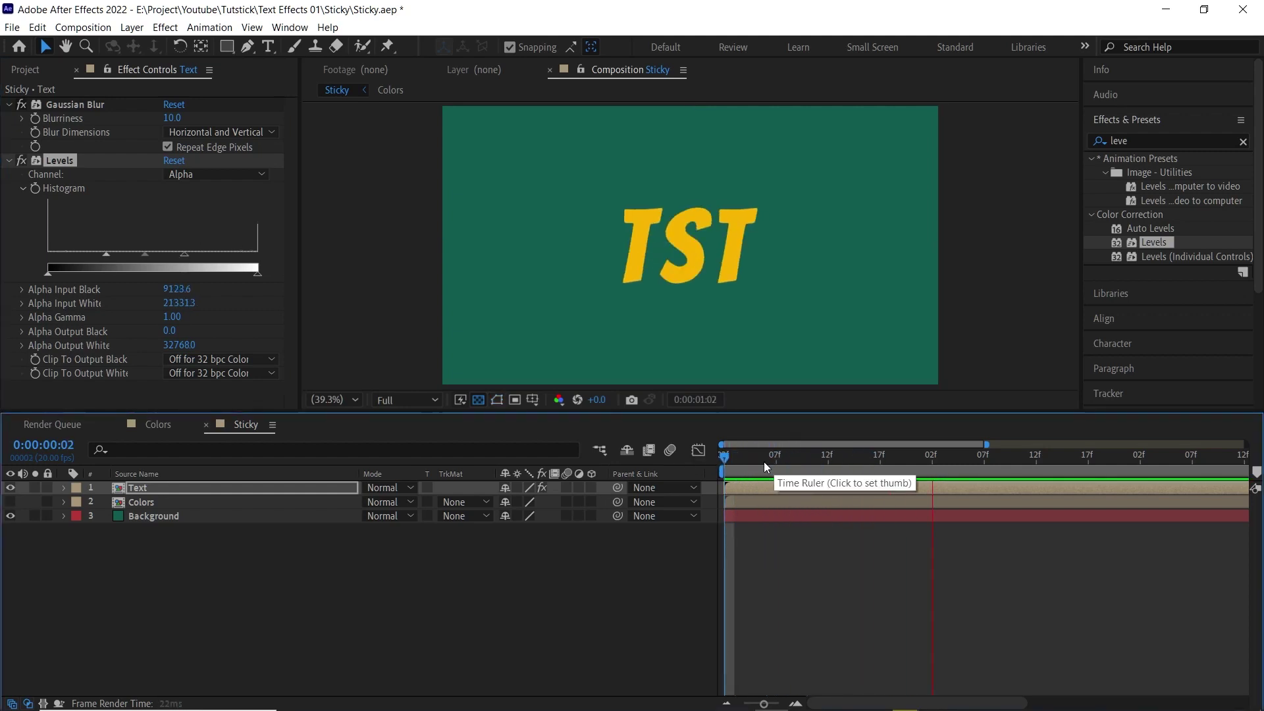
# Step: Apply Roughen Edges to the Text layer and collapse its Gaussian Blur and Levels settings
pyautogui.click(829, 456)
pyautogui.click(1166, 142)
pyautogui.press('BackSpace')
pyautogui.write('r')
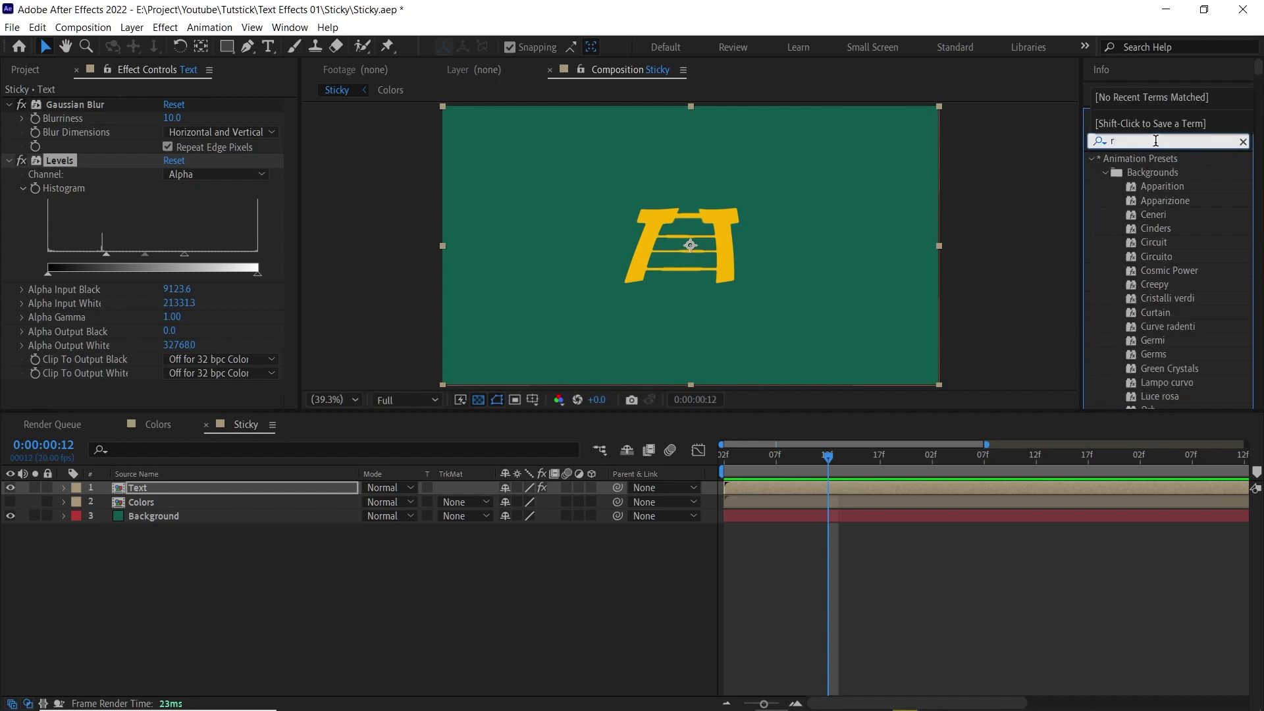
pyautogui.write('ough')
pyautogui.moveTo(1171, 173); pyautogui.dragTo(46, 248)
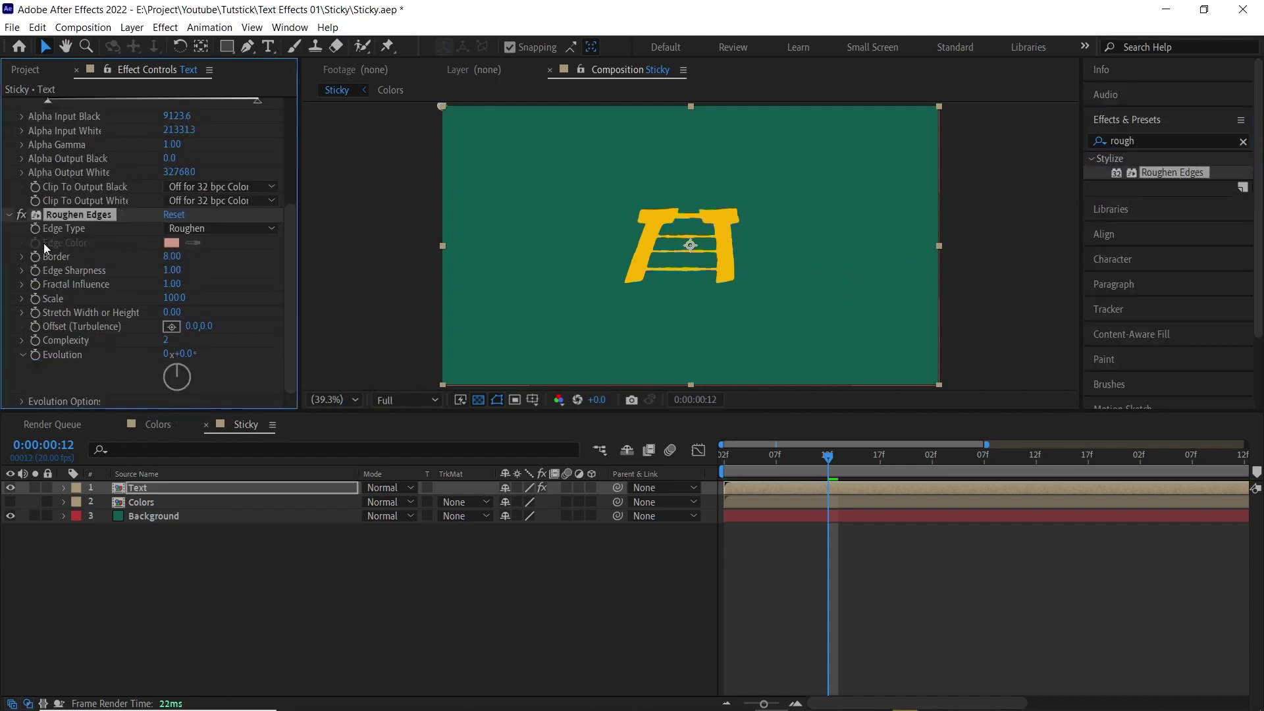
pyautogui.scroll(5, 46, 248)
pyautogui.click(9, 160)
pyautogui.click(10, 105)
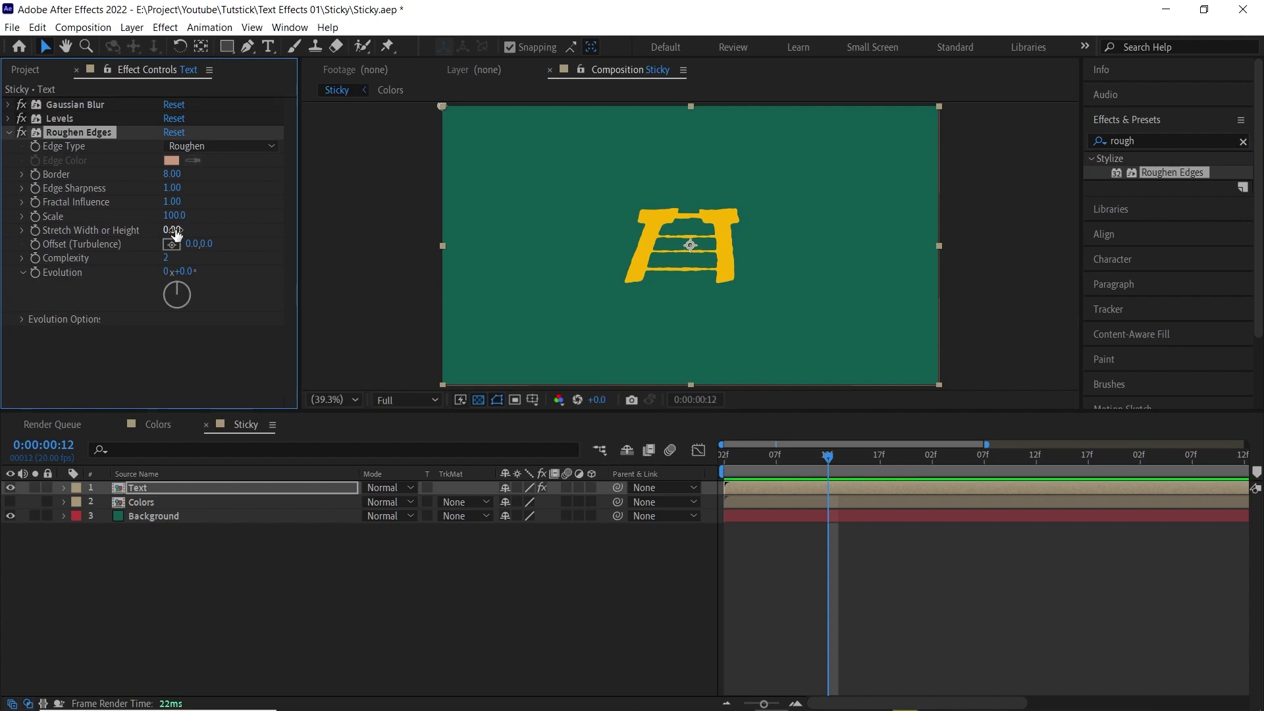
# Step: Set Roughen Edges' Stretch Width or Height to 100 and start keyframing Evolution at 0:00:00:02
pyautogui.click(173, 229)
pyautogui.write('100')
pyautogui.press('Return')
pyautogui.click(34, 275)
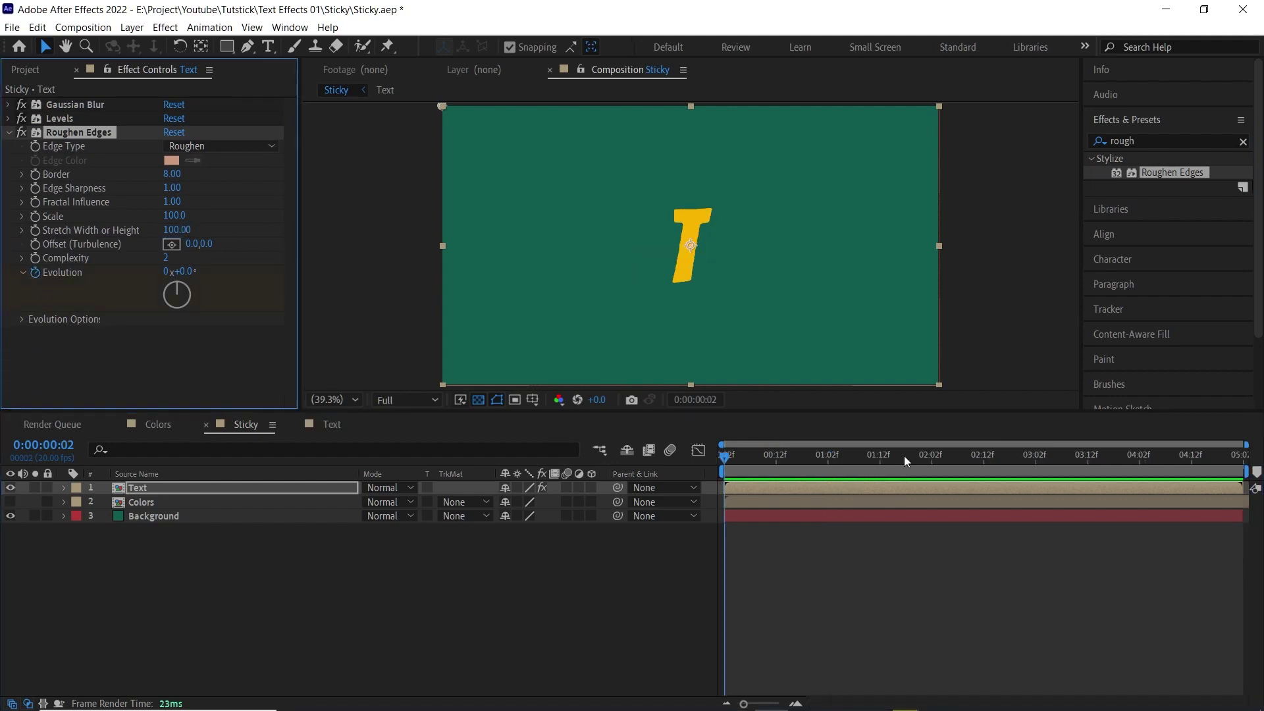
# Step: Add a second Evolution keyframe with a new value at 0:00:05:01 and preview the composition
pyautogui.click(160, 486)
pyautogui.press('u')
pyautogui.press('End')
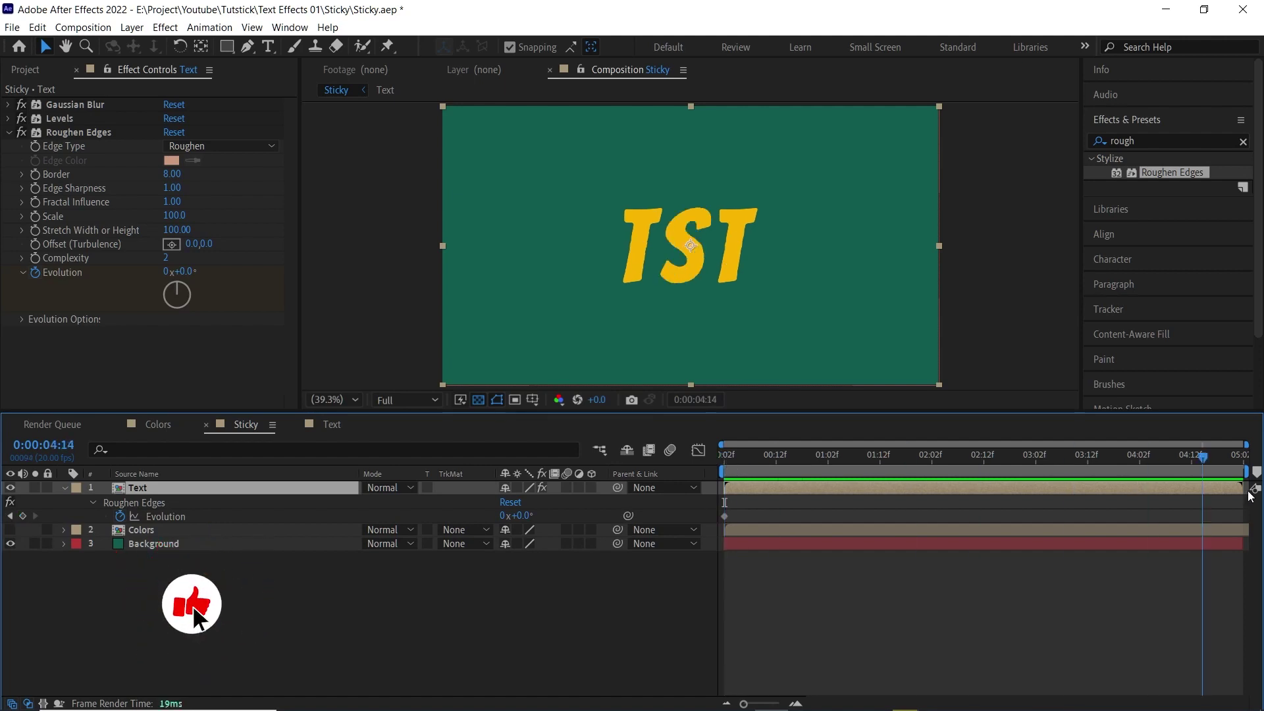
pyautogui.click(168, 272)
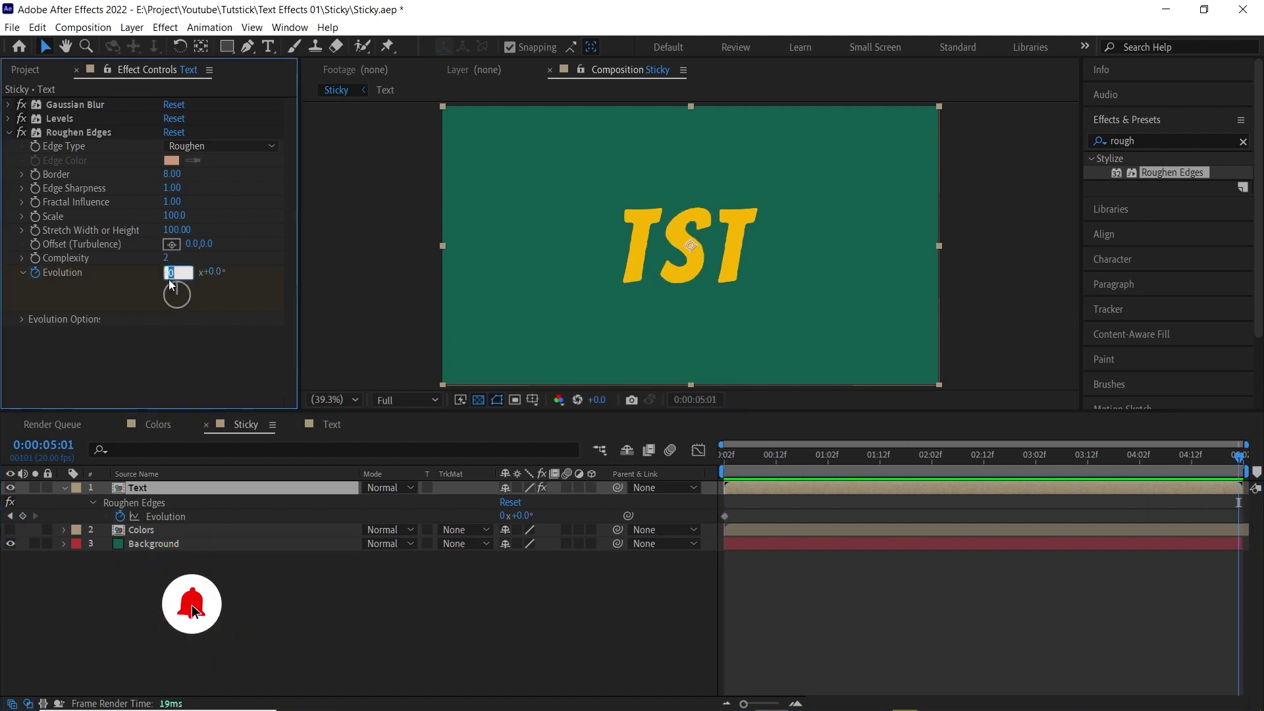
pyautogui.press('Return')
pyautogui.press('space')
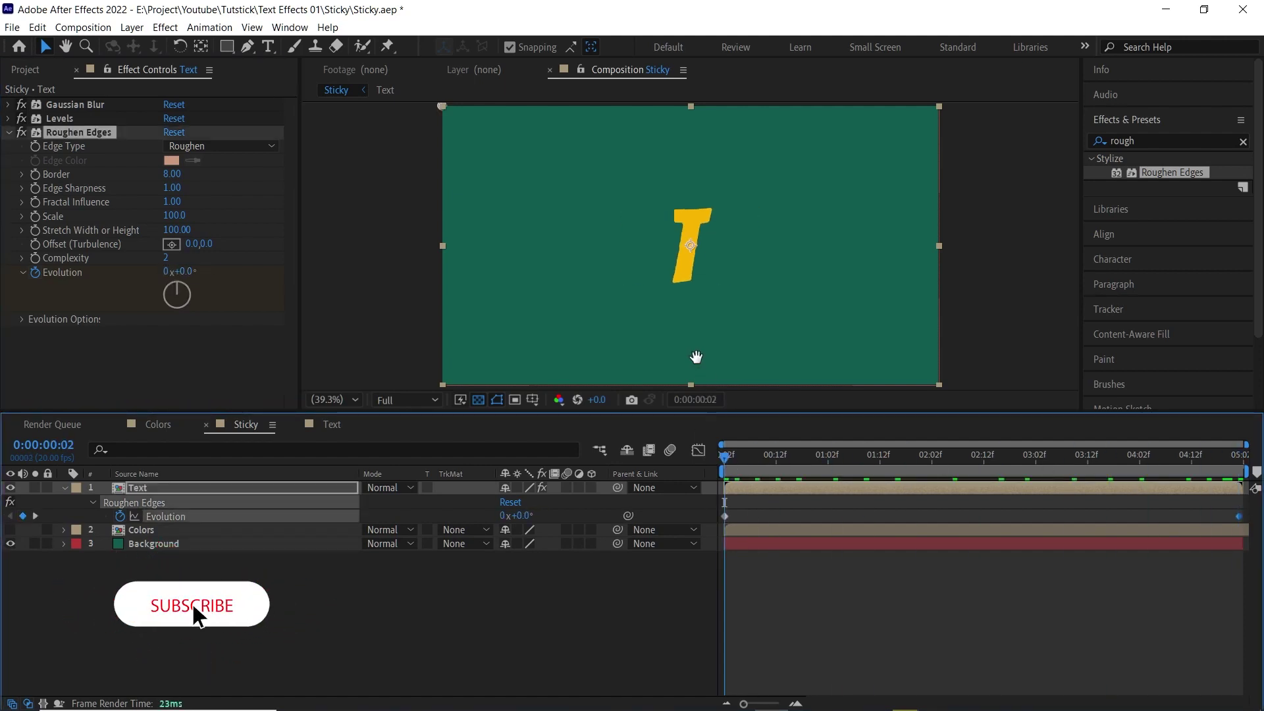
# Step: In the Text composition, place the letter i after TST and add a copy of it with the text c
pyautogui.click(332, 424)
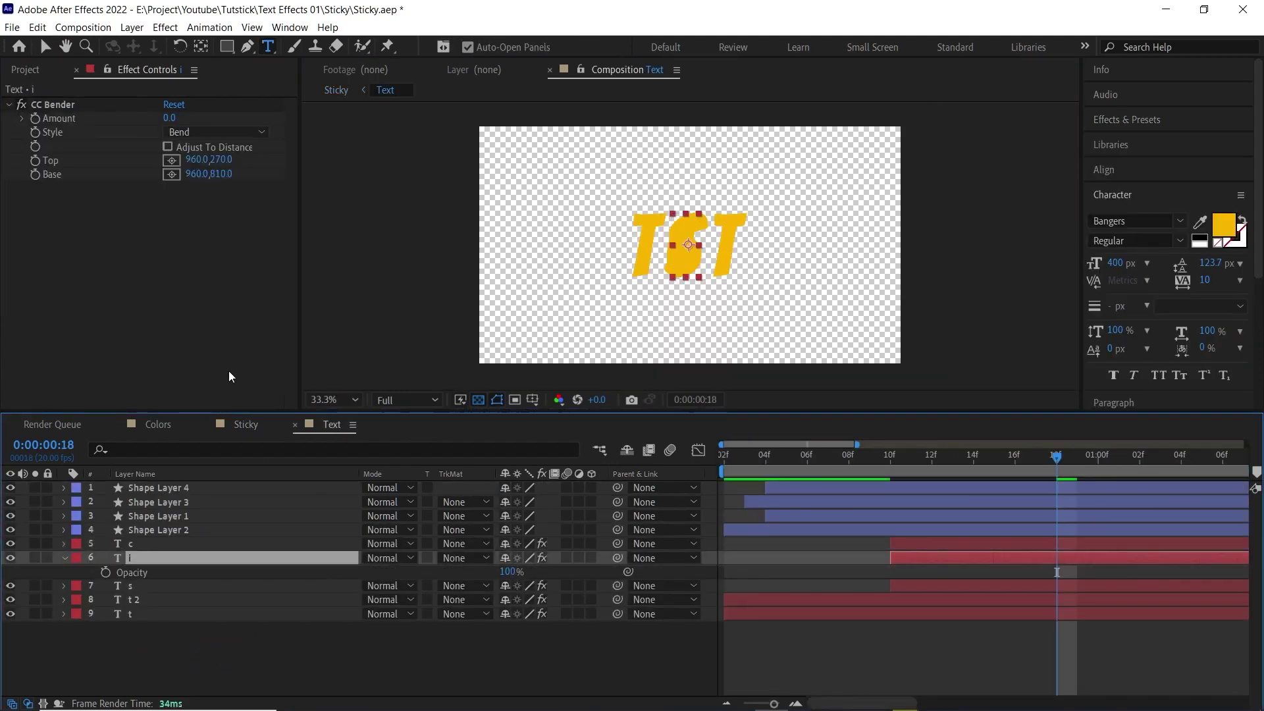
pyautogui.moveTo(686, 251); pyautogui.dragTo(790, 269)
pyautogui.hotkey('ctrl', 'd')
pyautogui.doubleClick(132, 544)
pyautogui.write('c')
pyautogui.click(132, 544)
pyautogui.press('v')
# Step: Duplicate the c layer and change the copy's text to k as the word's last letter
pyautogui.hotkey('ctrl', 'd')
pyautogui.press('Return')
pyautogui.write('k')
pyautogui.press('Return')
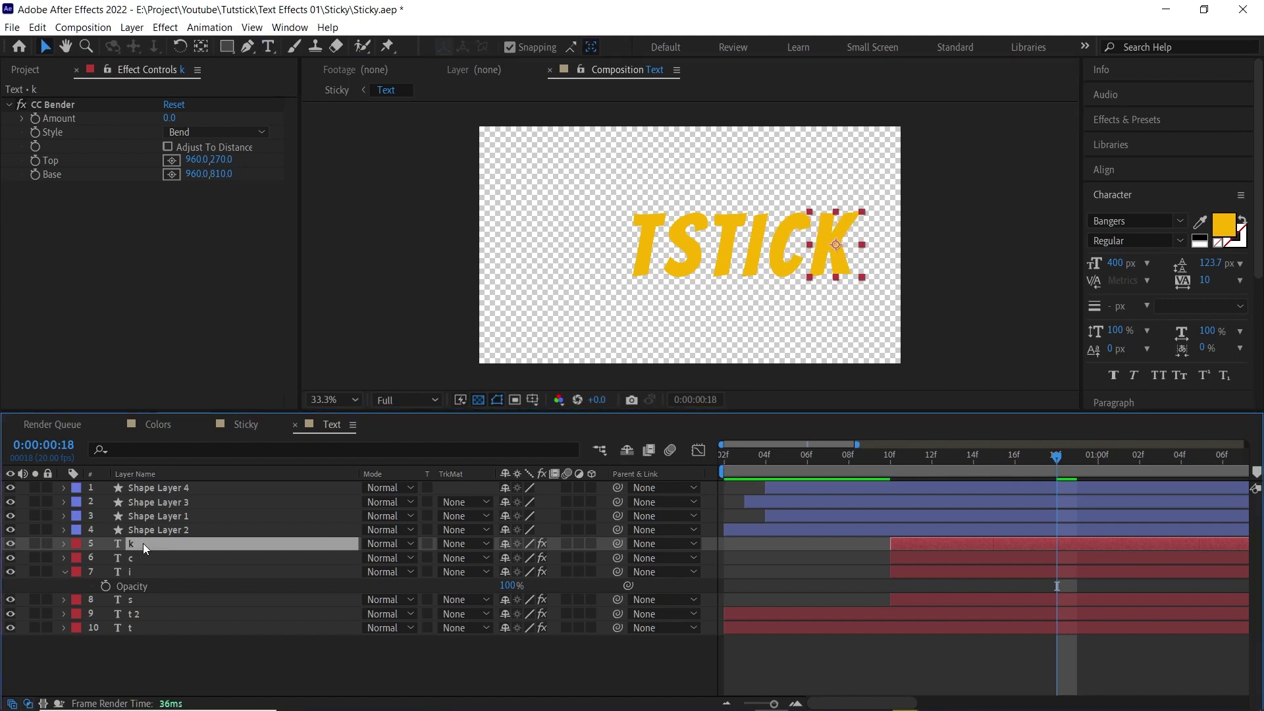
# Step: Duplicate further letter layers as u and T and place them before TSTICK to spell TUTSTICK
pyautogui.hotkey('ctrl', 'd')
pyautogui.press('Return')
pyautogui.write('u')
pyautogui.press('Return')
pyautogui.moveTo(848, 270); pyautogui.dragTo(568, 253)
pyautogui.hotkey('ctrl', 'd')
pyautogui.press('Return')
pyautogui.write('T')
pyautogui.press('Return')
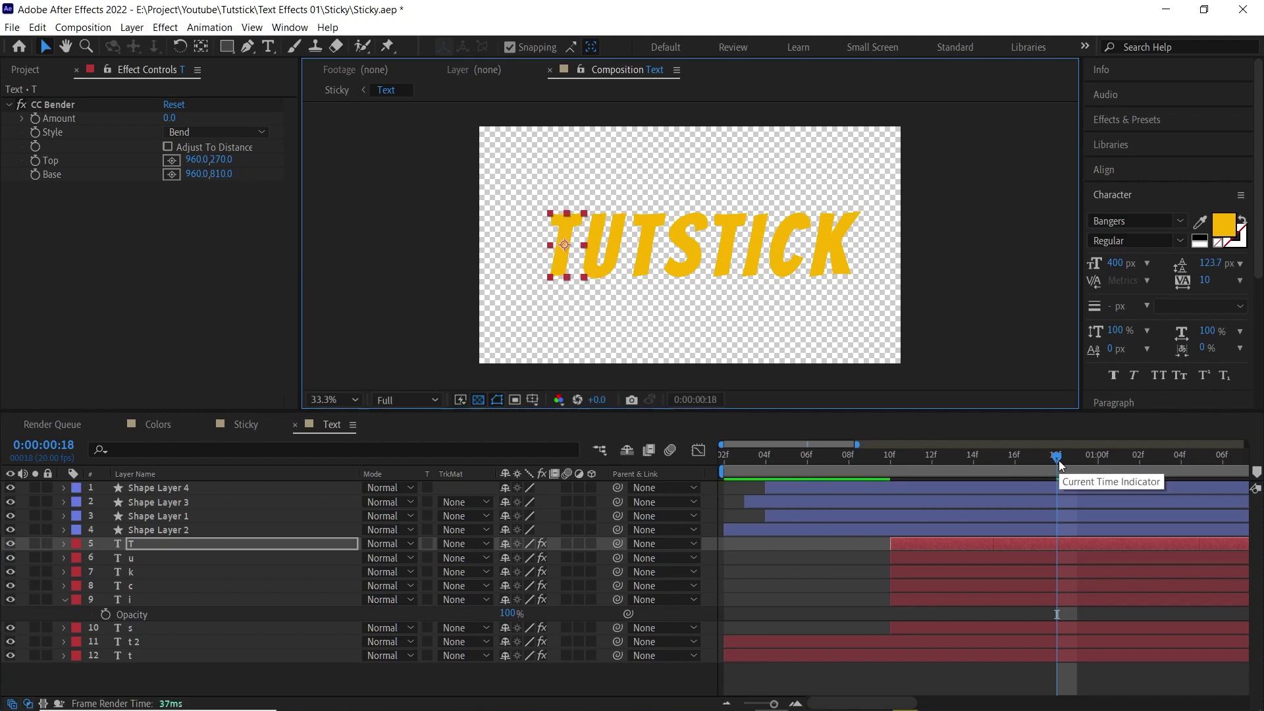
# Step: Pre-compose the four line shape layers into a composition named Glue
pyautogui.moveTo(1060, 465); pyautogui.dragTo(890, 460)
pyautogui.click(176, 529)
pyautogui.keyDown('shift'); pyautogui.click(175, 494); pyautogui.keyUp('shift')
pyautogui.rightClick(175, 492)
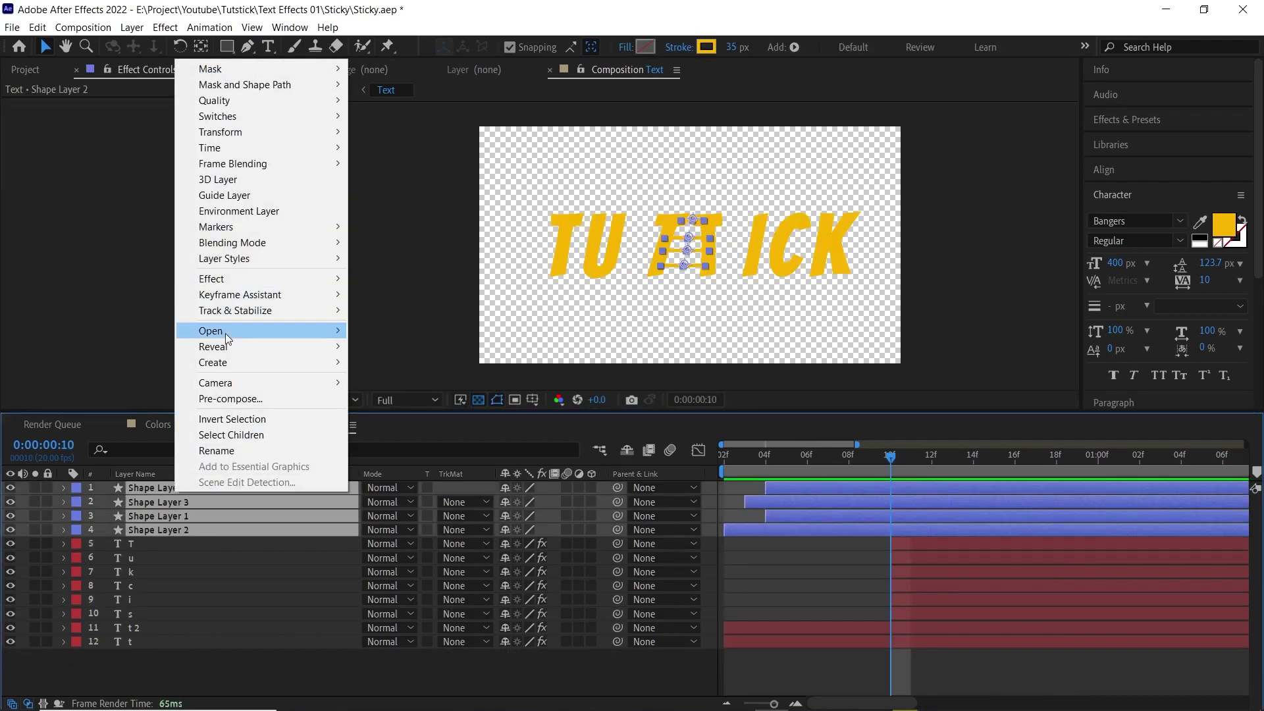
pyautogui.click(233, 398)
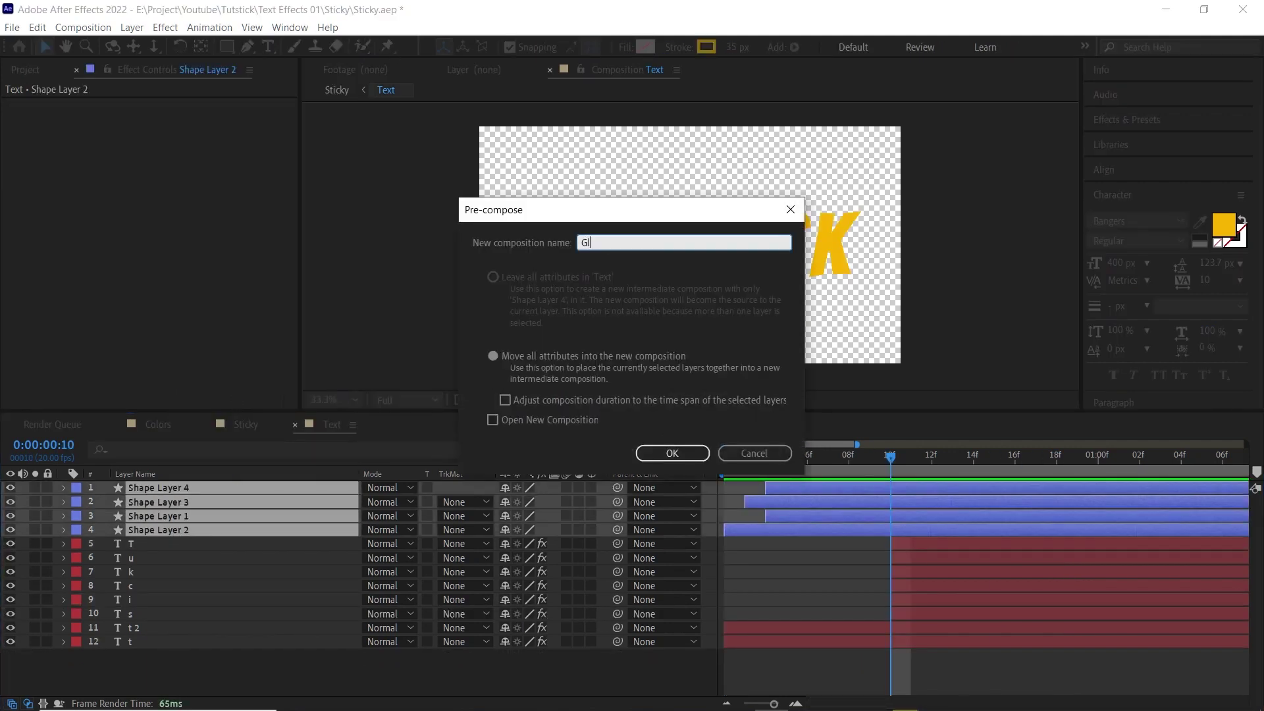
pyautogui.click(671, 452)
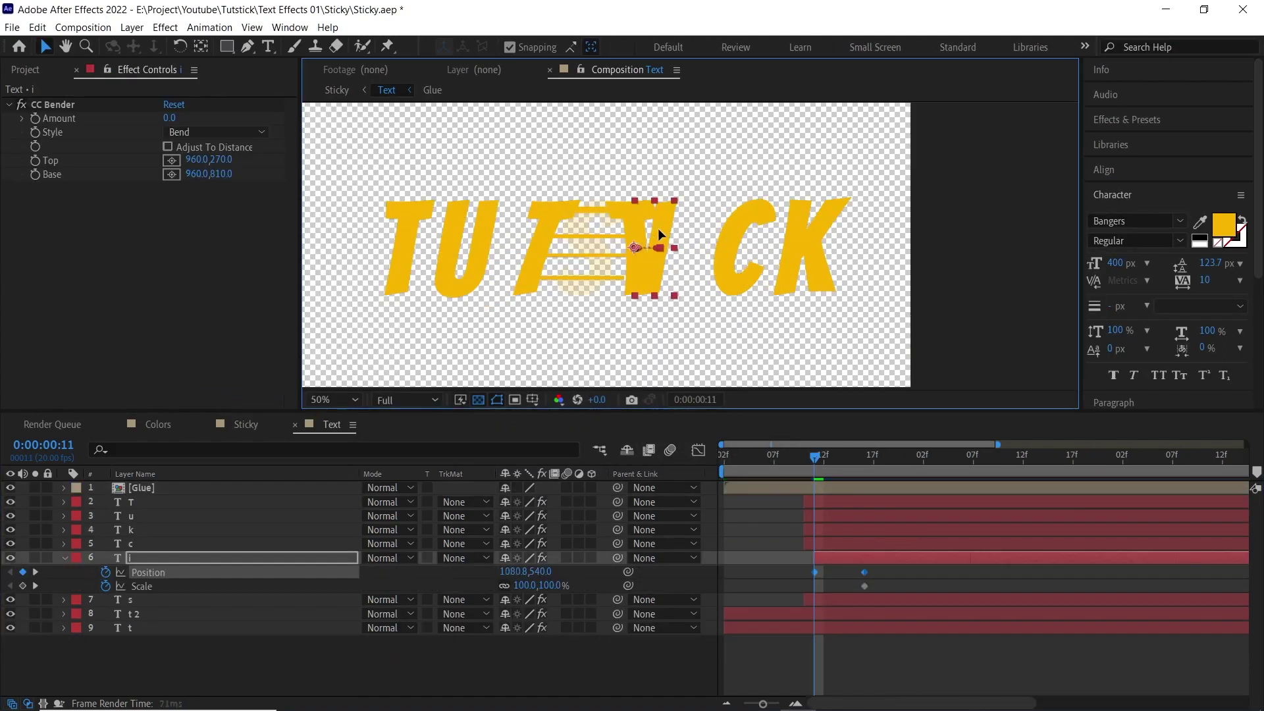
# Step: At 0:00:00:11, set the i layer's Position to 1058.8, 540 and reduce only its horizontal Scale
pyautogui.moveTo(658, 228); pyautogui.dragTo(650, 228)
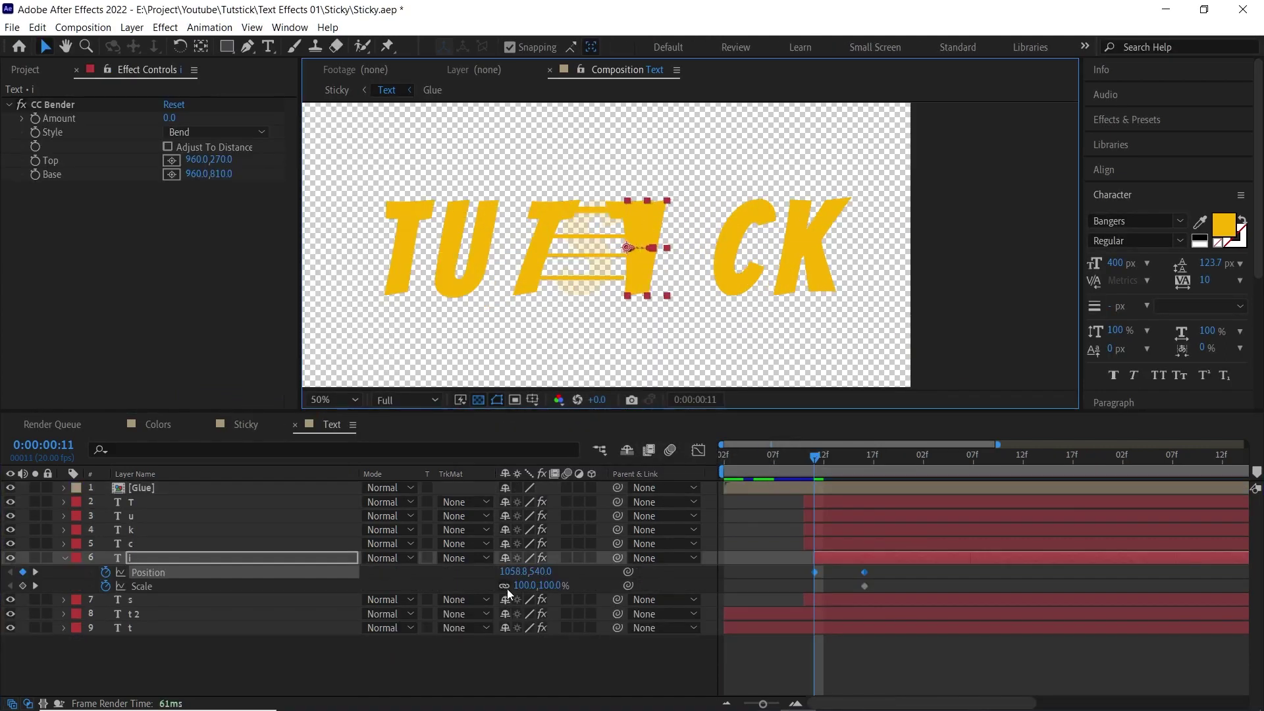
pyautogui.write('60')
pyautogui.press('Return')
pyautogui.press('space')
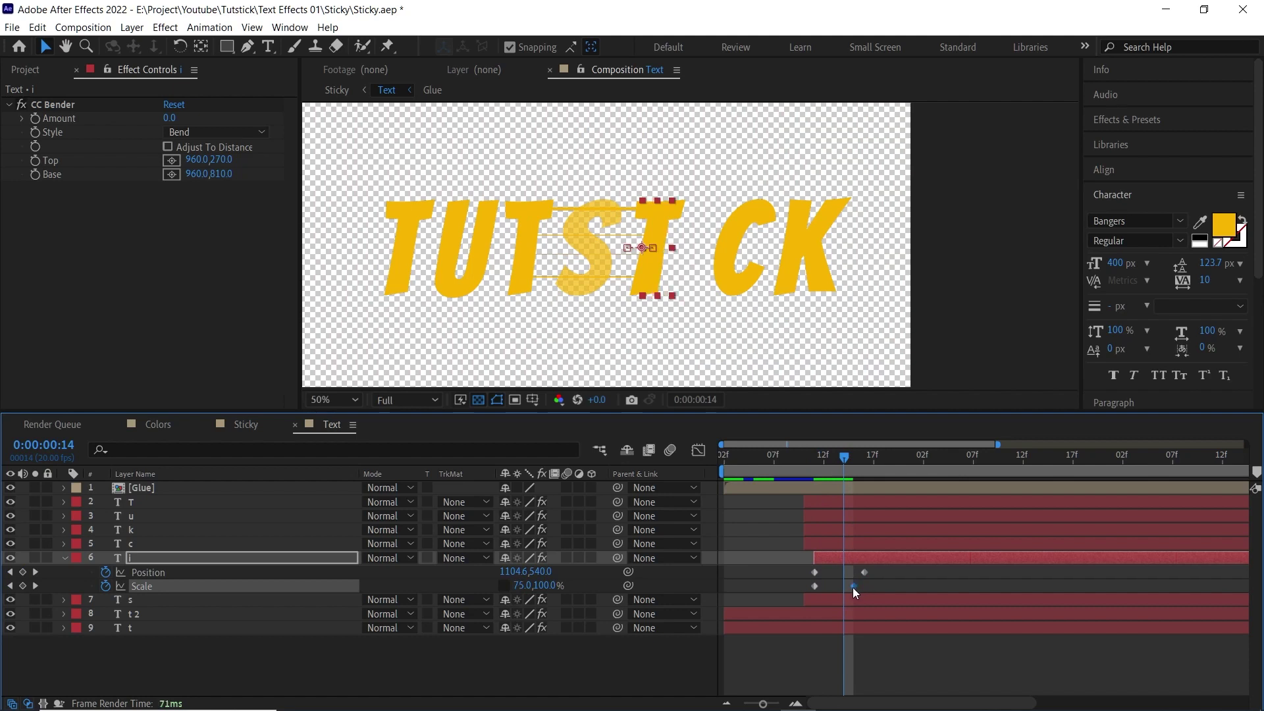
# Step: Move the i layer's Scale keyframes to 0:00:00:12 and 0:00:00:14, and Easy Ease its last Position and Scale keyframes
pyautogui.moveTo(854, 586); pyautogui.dragTo(824, 586)
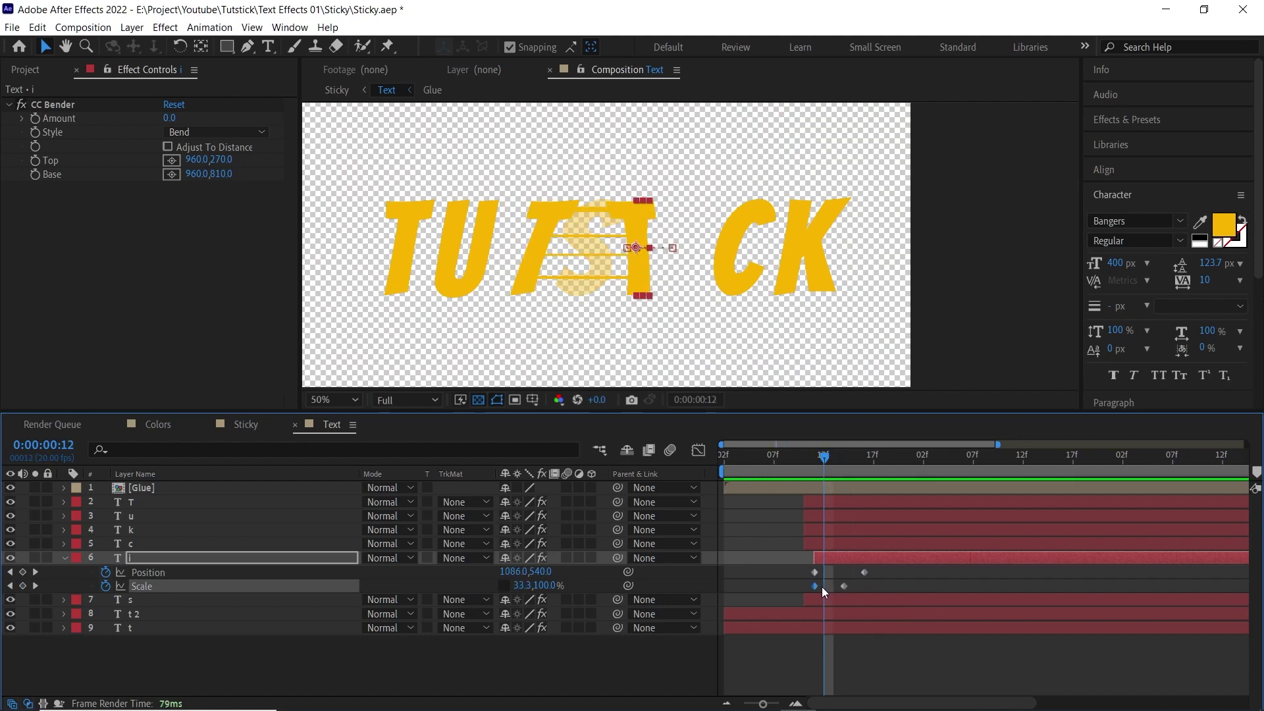
pyautogui.click(865, 573)
pyautogui.press('F9')
pyautogui.click(843, 585)
pyautogui.press('F9')
pyautogui.moveTo(822, 463); pyautogui.dragTo(868, 483)
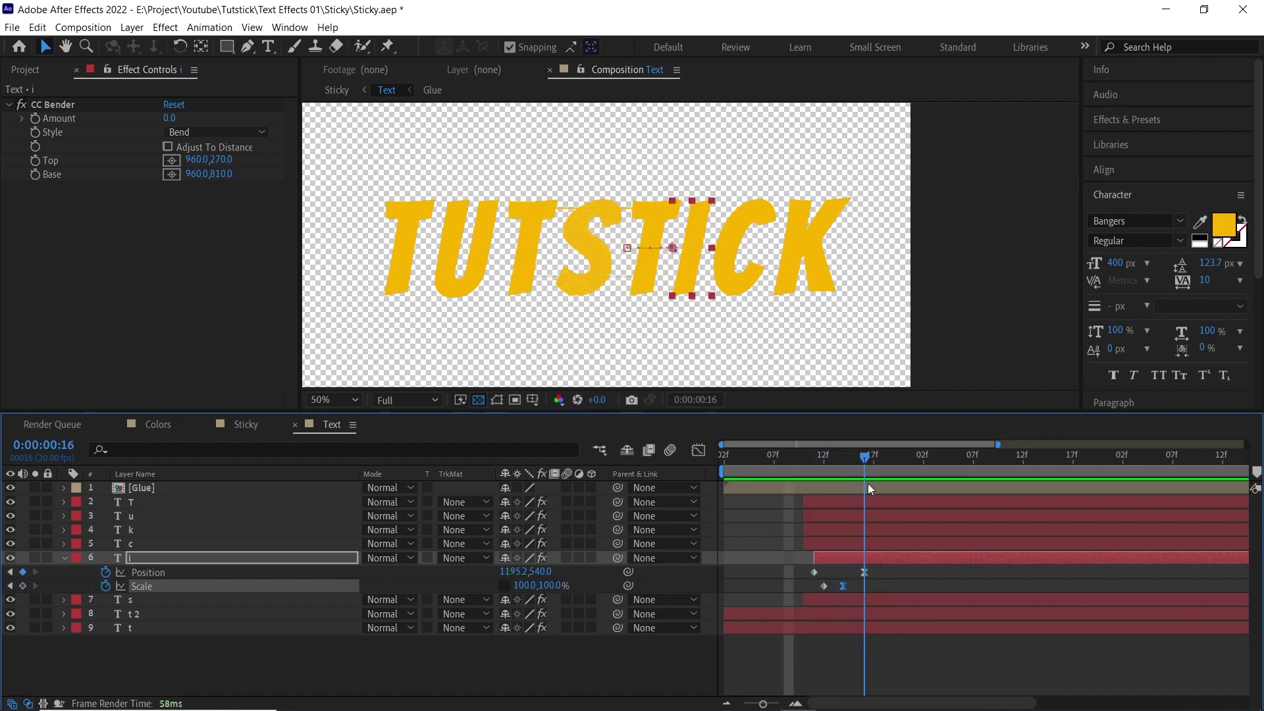
# Step: Add Position and Scale keyframes to the c layer and shift them to end its entrance at 0:00:00:19
pyautogui.hotkey('shift', 's')
pyautogui.click(106, 573)
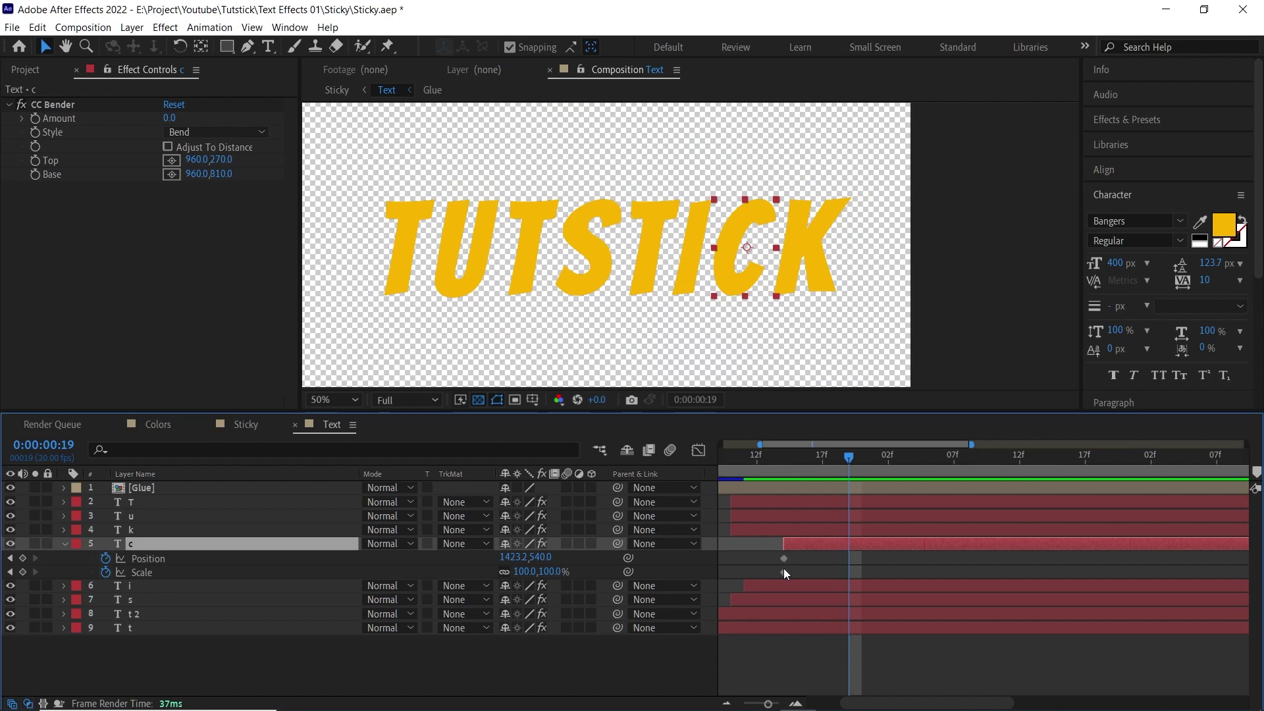
pyautogui.moveTo(772, 551); pyautogui.dragTo(784, 573)
pyautogui.moveTo(784, 572); pyautogui.dragTo(798, 562)
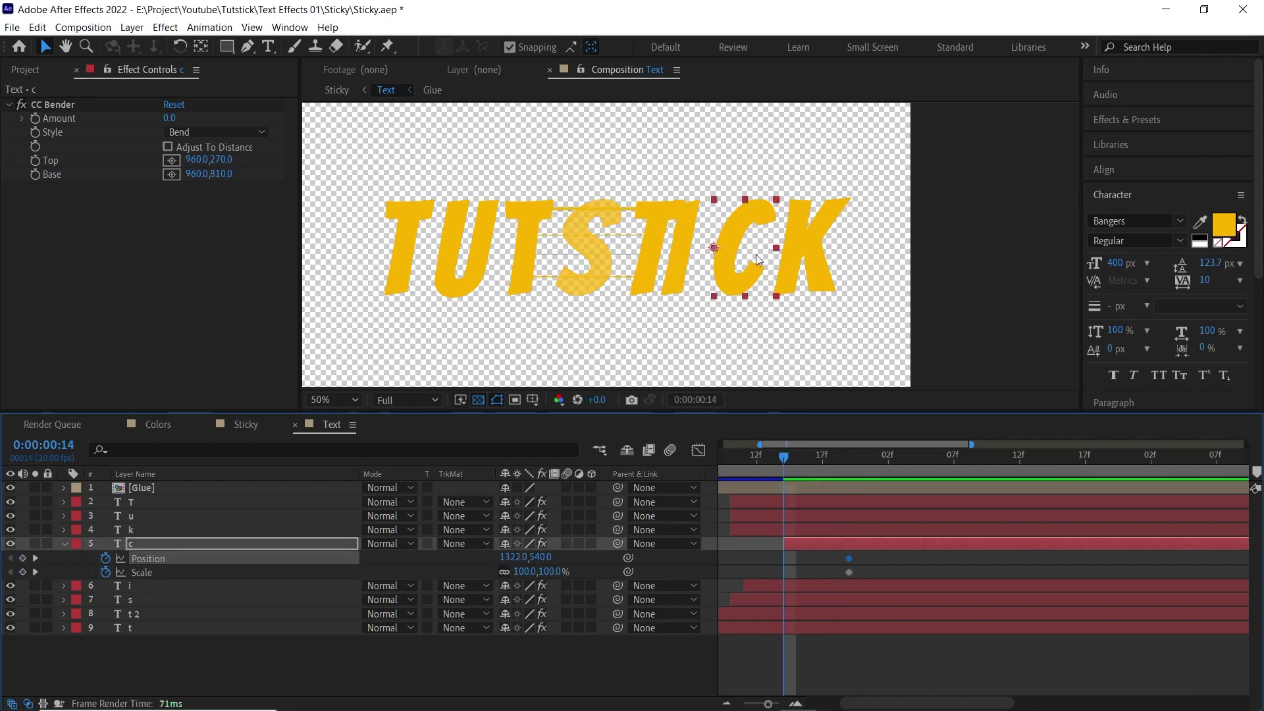
# Step: At 0:00:00:14, move the c layer to Position 1186, 540 and set its unlinked horizontal Scale to 0
pyautogui.moveTo(750, 253); pyautogui.dragTo(704, 247)
pyautogui.click(505, 571)
pyautogui.click(527, 572)
pyautogui.write('0')
pyautogui.press('Return')
# Step: Preview the c layer's entrance and Easy Ease its last Position and Scale keyframes
pyautogui.moveTo(811, 460); pyautogui.dragTo(757, 462)
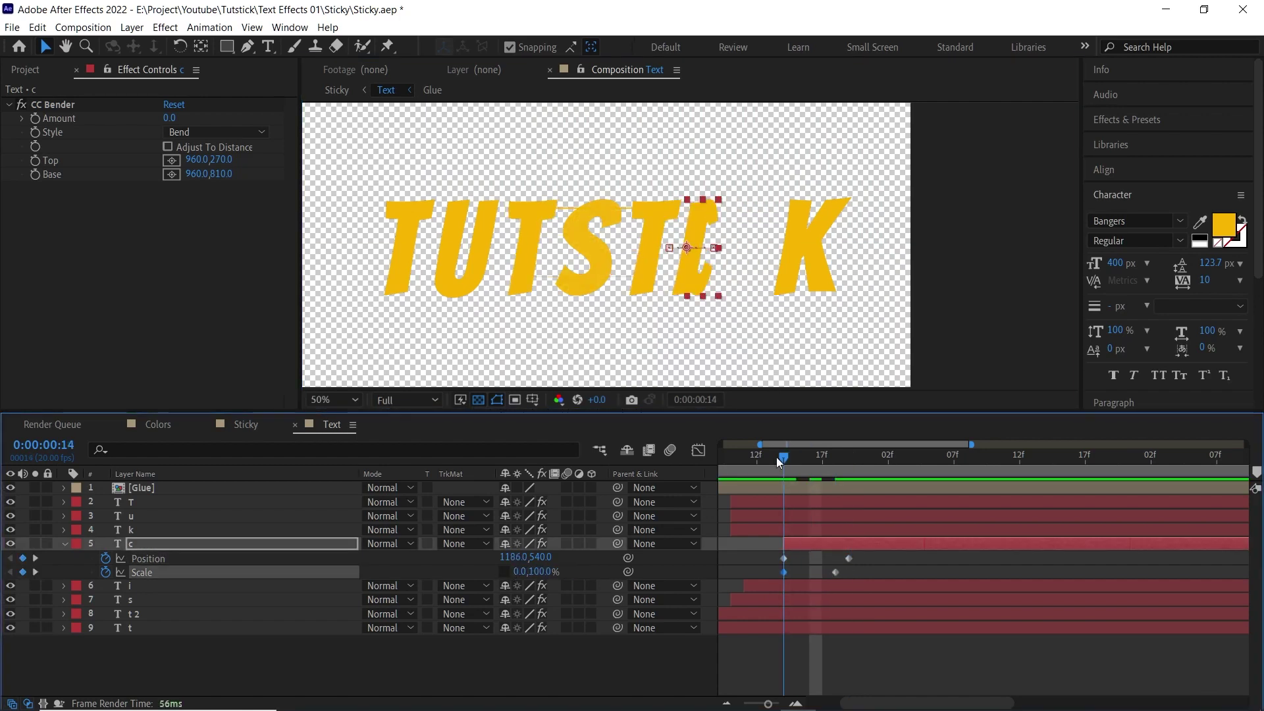
pyautogui.press('space')
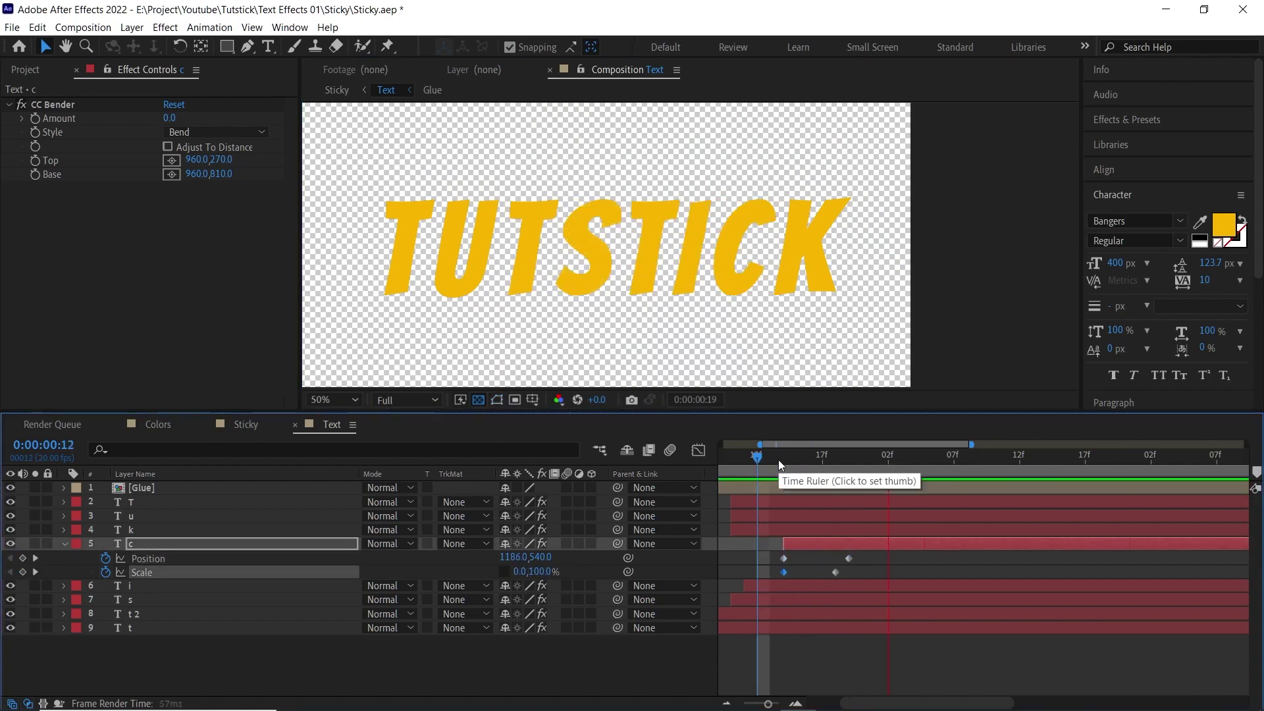
pyautogui.click(796, 465)
pyautogui.moveTo(807, 553); pyautogui.dragTo(855, 578)
pyautogui.press('u')
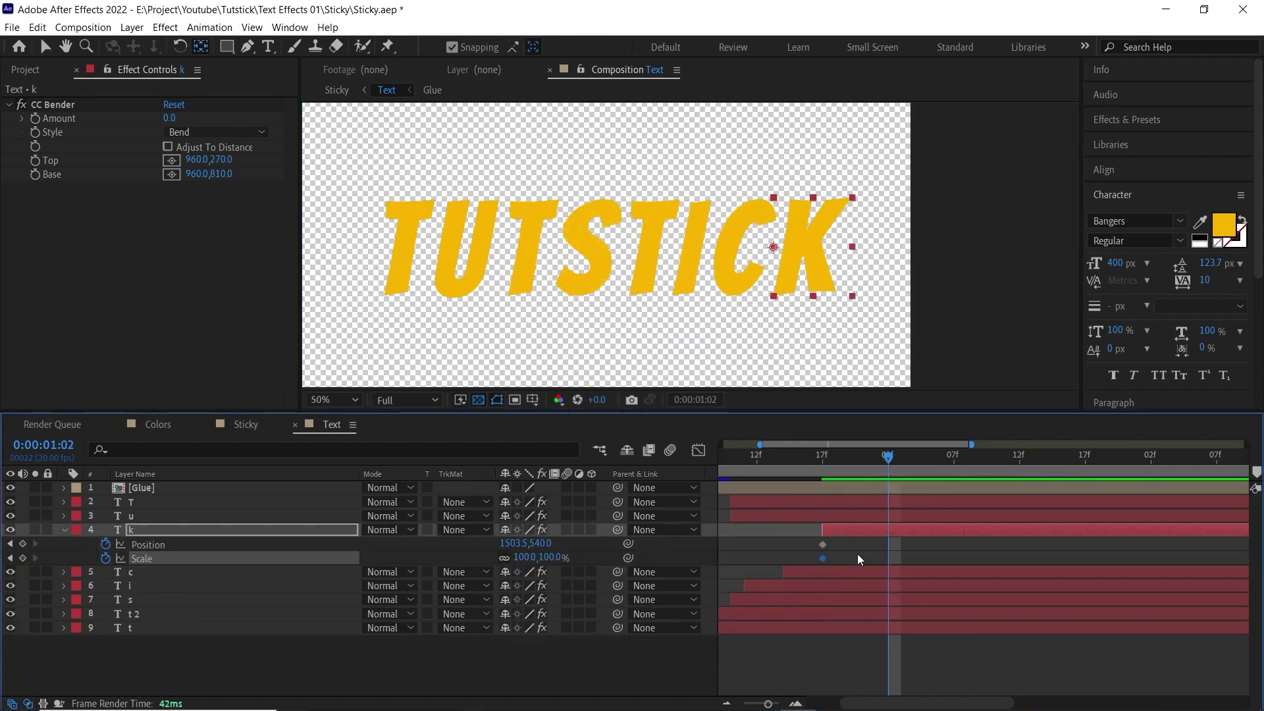
# Step: Animate the k layer from Position 1297.5, 540 and horizontal Scale 0 at 0:00:00:17 to its full letter at 0:00:01:02, easing the last keyframes
pyautogui.moveTo(845, 566); pyautogui.dragTo(818, 542)
pyautogui.moveTo(823, 552); pyautogui.dragTo(888, 557)
pyautogui.moveTo(798, 239); pyautogui.dragTo(731, 243)
pyautogui.click(504, 557)
pyautogui.click(527, 557)
pyautogui.write('0')
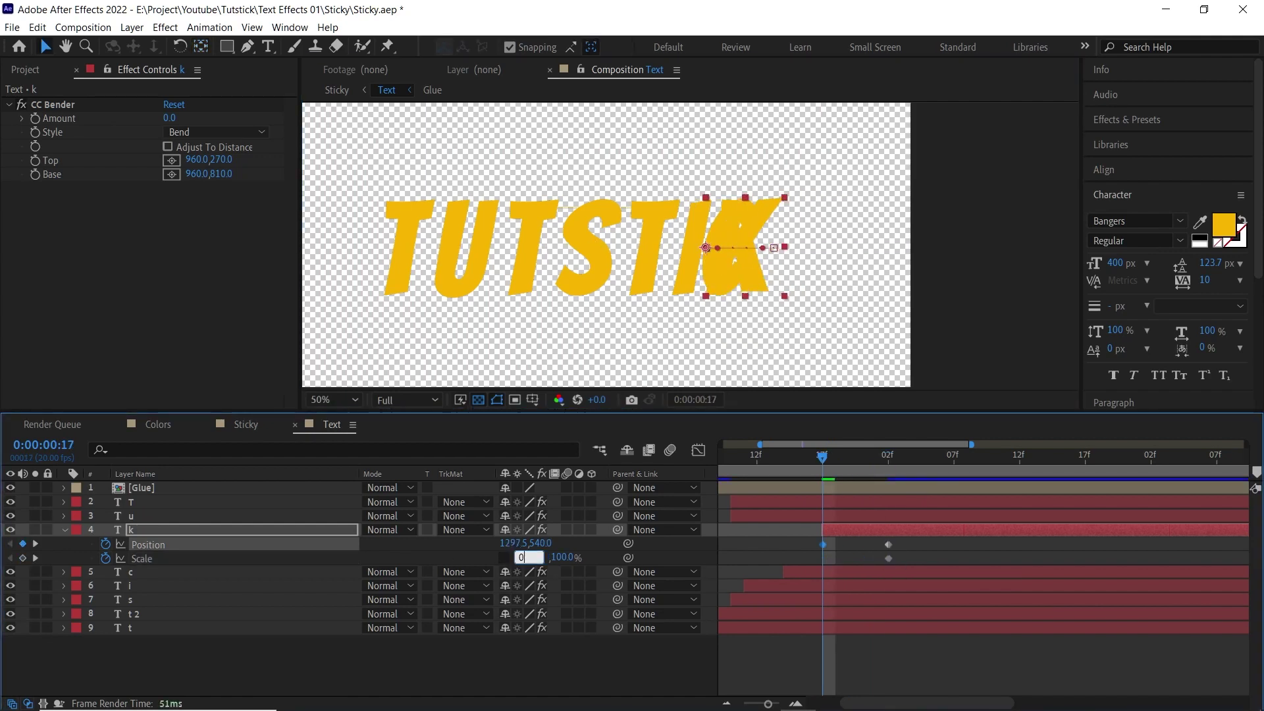
pyautogui.press('Return')
pyautogui.moveTo(907, 539); pyautogui.dragTo(883, 563)
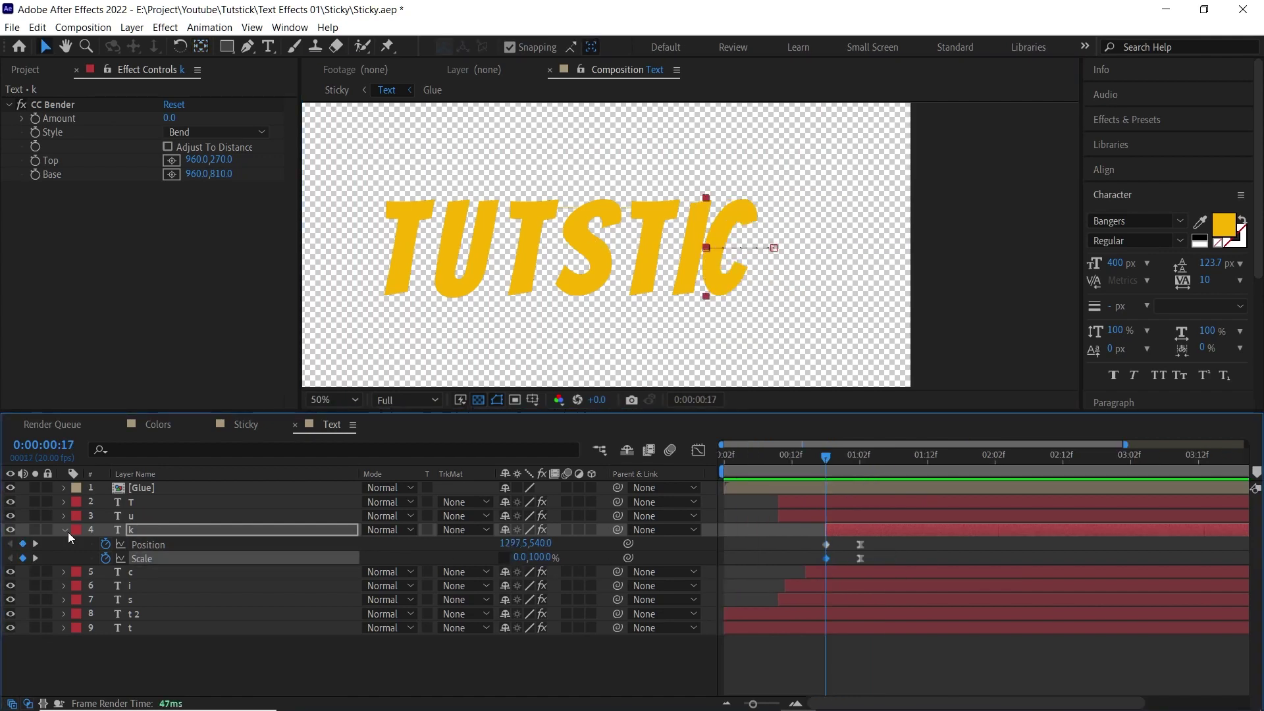
pyautogui.click(65, 529)
# Step: Move the u layer's keyframes to 0:00:00:16, and at 0:00:00:11 set its Position to 843.8, 543.7 and horizontal Scale to 0
pyautogui.moveTo(772, 551); pyautogui.dragTo(790, 530)
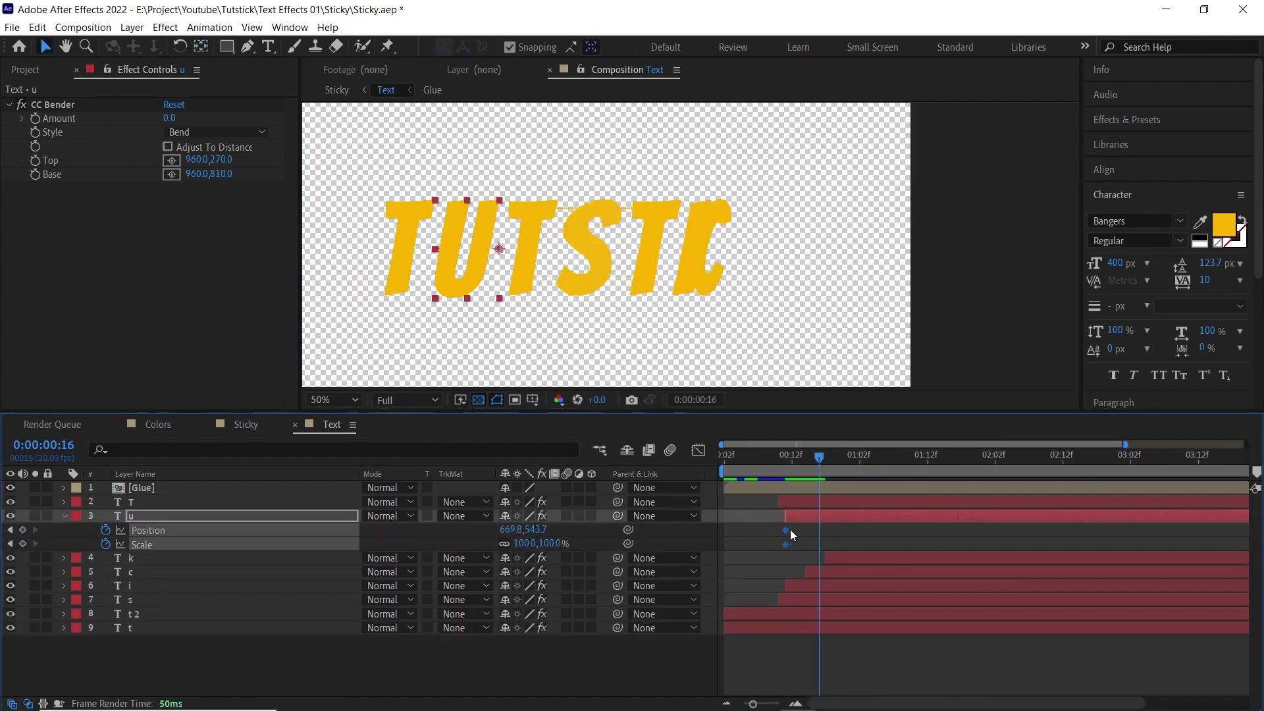
pyautogui.moveTo(786, 529); pyautogui.dragTo(818, 529)
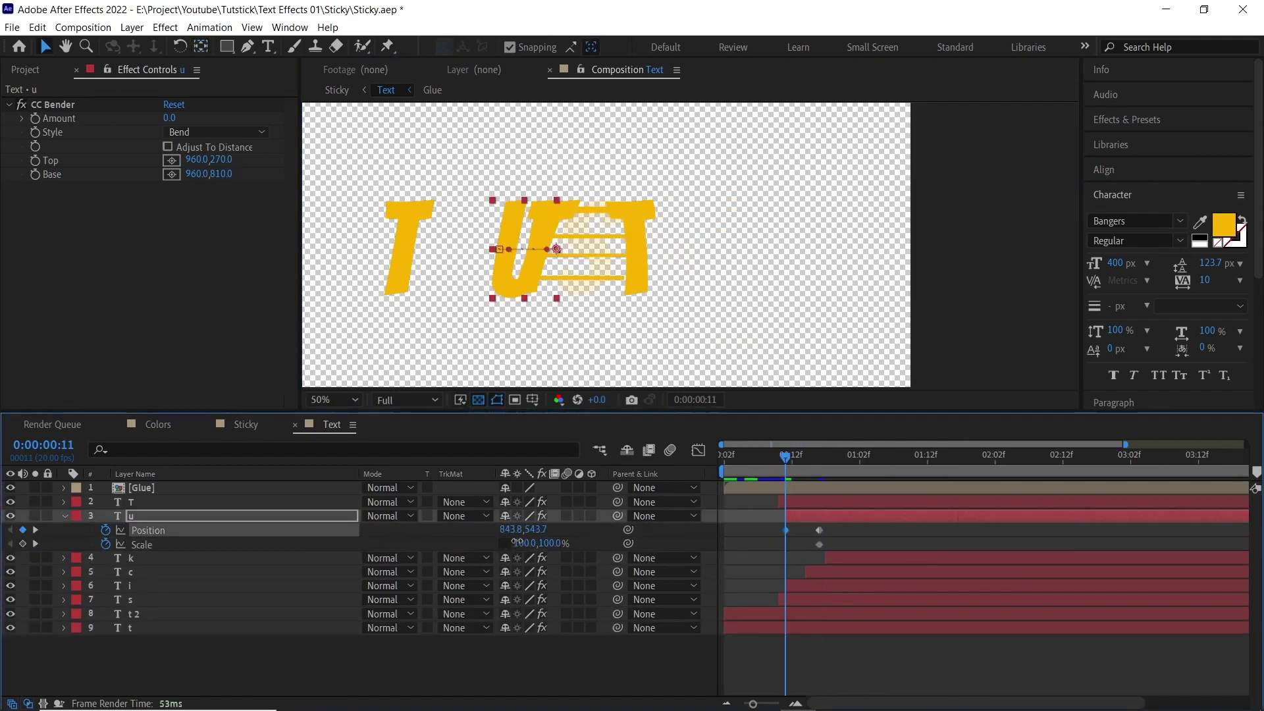
pyautogui.click(526, 544)
pyautogui.write('0')
pyautogui.press('Return')
# Step: Trim the first T layer to start at 0:00:00:14, keyframe its Position and Scale, and move those keyframes to 0:00:00:19
pyautogui.click(144, 503)
pyautogui.hotkey('alt', '[')
pyautogui.hotkey('alt', 'shift', 'p')
pyautogui.hotkey('alt', 'shift', 's')
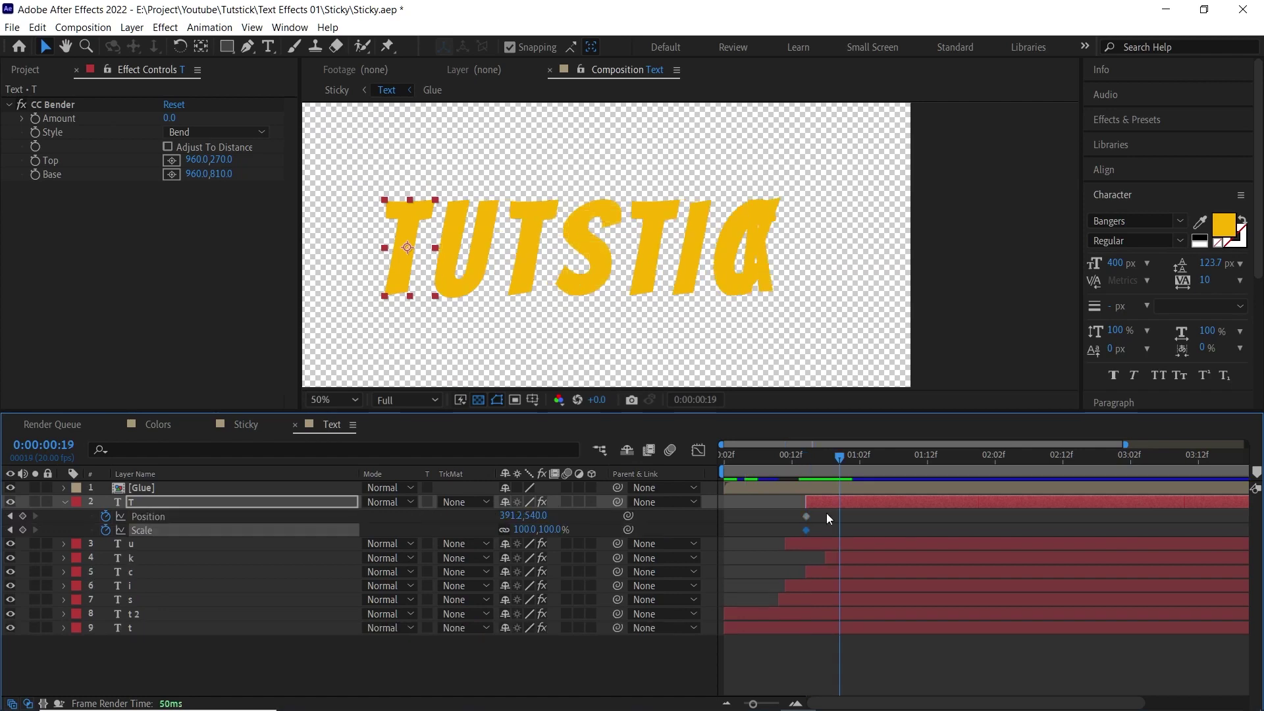
pyautogui.keyDown('shift'); pyautogui.click(805, 517); pyautogui.keyUp('shift')
pyautogui.moveTo(806, 517); pyautogui.dragTo(840, 516)
# Step: At 0:00:00:14, shift the first T to Position about 616.8, 543.7, set its horizontal Scale to 0, and preview the letters
pyautogui.moveTo(408, 261); pyautogui.dragTo(452, 260)
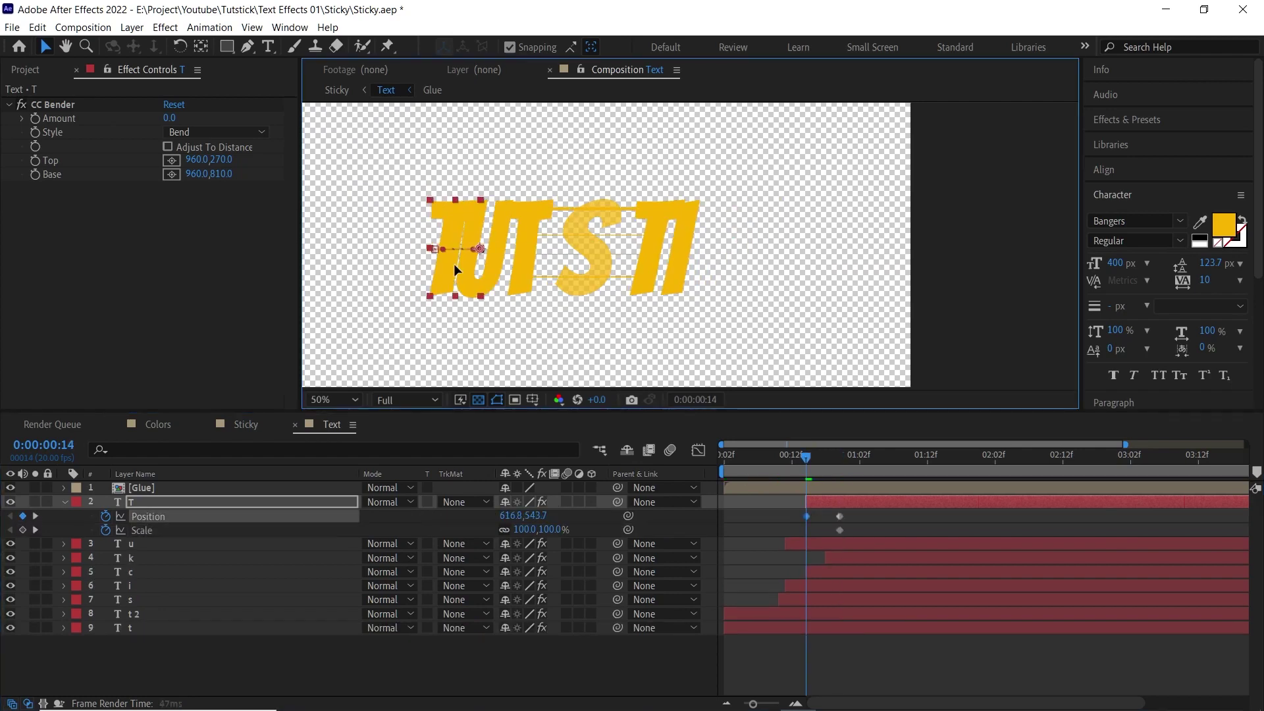
pyautogui.click(504, 529)
pyautogui.click(527, 529)
pyautogui.write('0')
pyautogui.press('Return')
pyautogui.press('space')
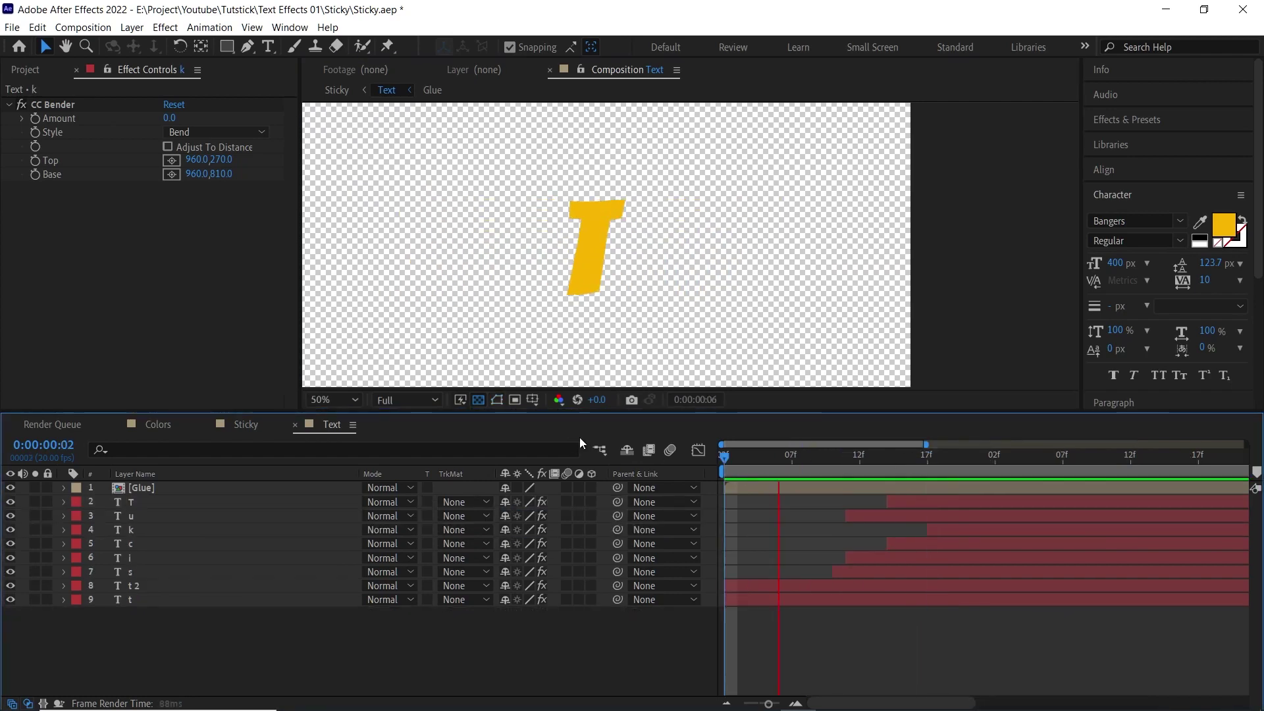
# Step: Duplicate the Glue layer, starting the copy at 0:00:00:11 and placing it between the third T and the I
pyautogui.click(845, 491)
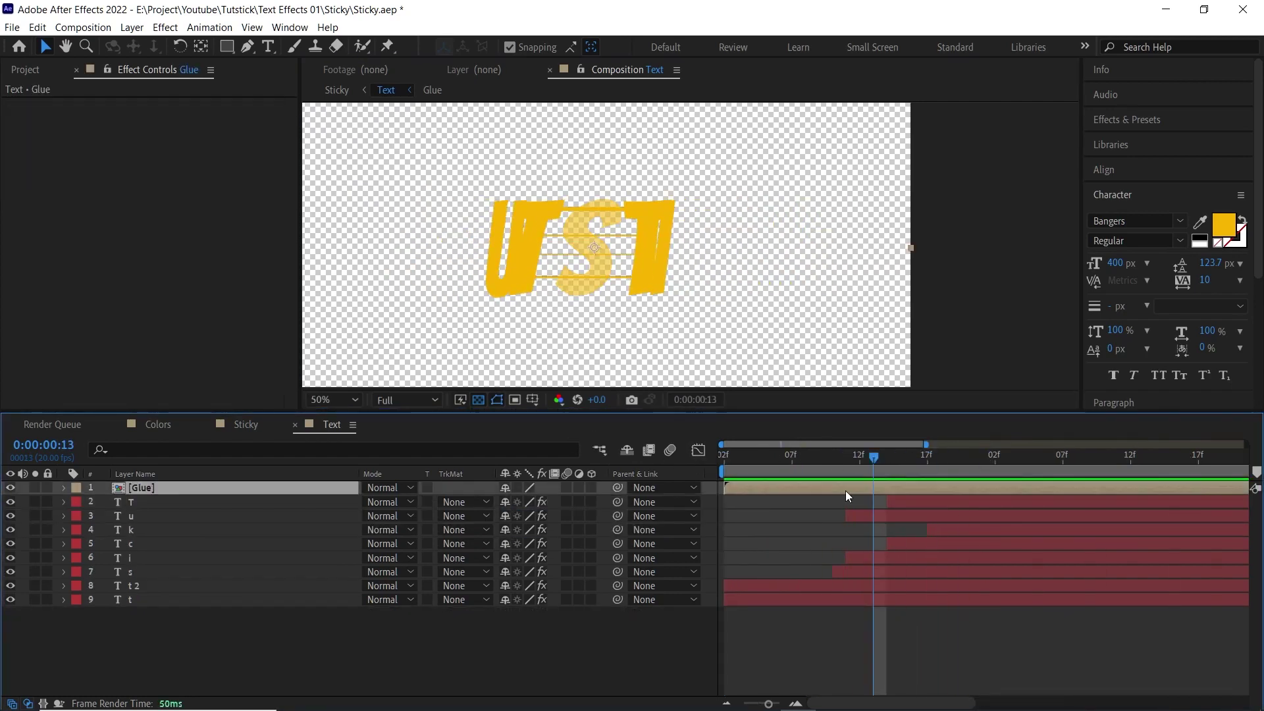
pyautogui.hotkey('ctrl', 'd')
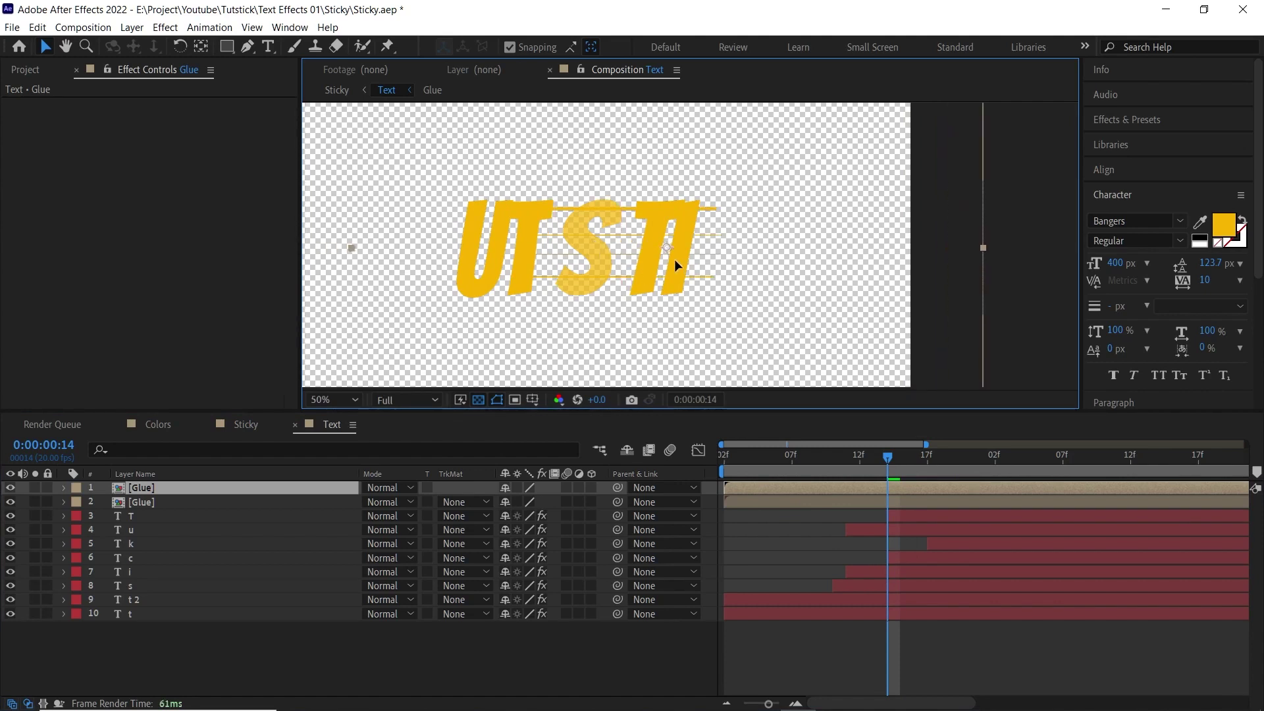
pyautogui.moveTo(823, 489); pyautogui.dragTo(944, 490)
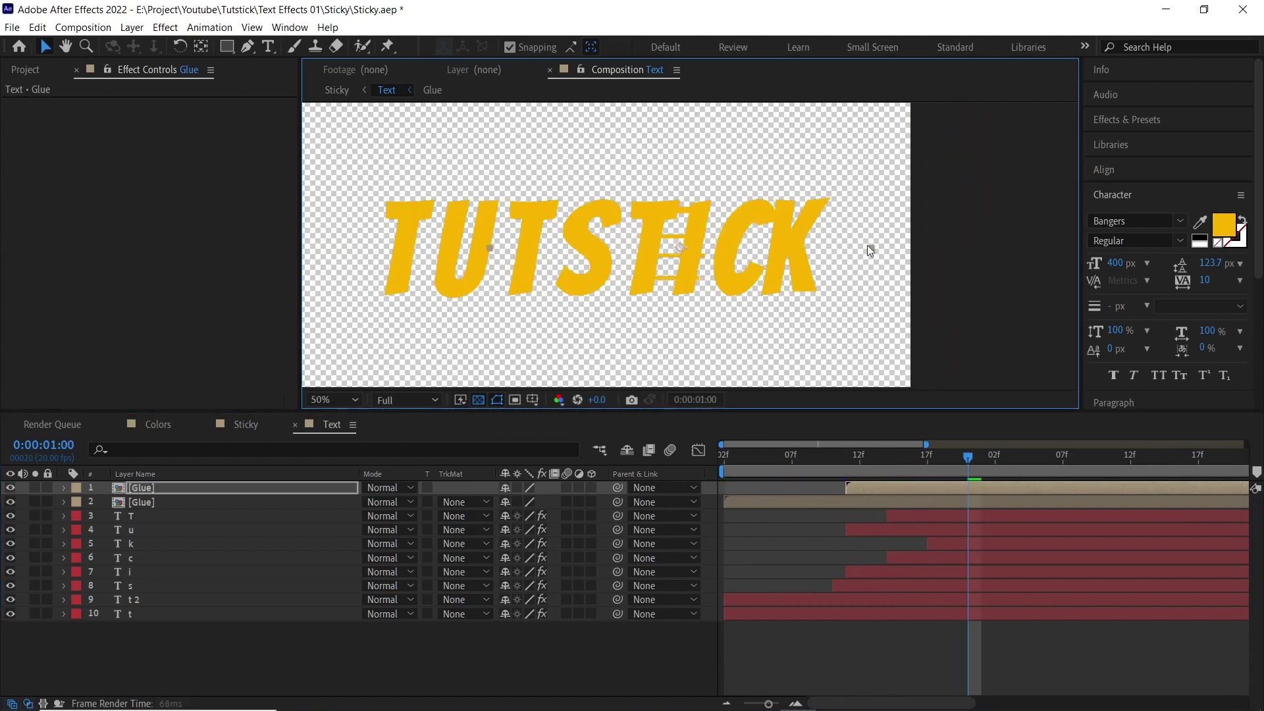
# Step: Duplicate the Glue layer for the remaining letter gaps, staggering the copies' start times and placing each over its gap
pyautogui.press('pageup')
pyautogui.moveTo(779, 488); pyautogui.dragTo(955, 487)
pyautogui.hotkey('ctrl', 'd')
pyautogui.press('pagedown')
pyautogui.press('pagedown')
pyautogui.press('pagedown')
pyautogui.press('pagedown')
pyautogui.hotkey('ctrl', 'd')
pyautogui.press('pagedown')
pyautogui.press('pagedown')
pyautogui.press('pagedown')
pyautogui.press('pagedown')
pyautogui.press('pageup')
pyautogui.press('pageup')
pyautogui.click(971, 504)
pyautogui.hotkey('ctrl', 'd')
pyautogui.click(481, 230)
# Step: Play back the complete letter animation in the Sticky composition from its beginning
pyautogui.click(723, 457)
pyautogui.press('space')
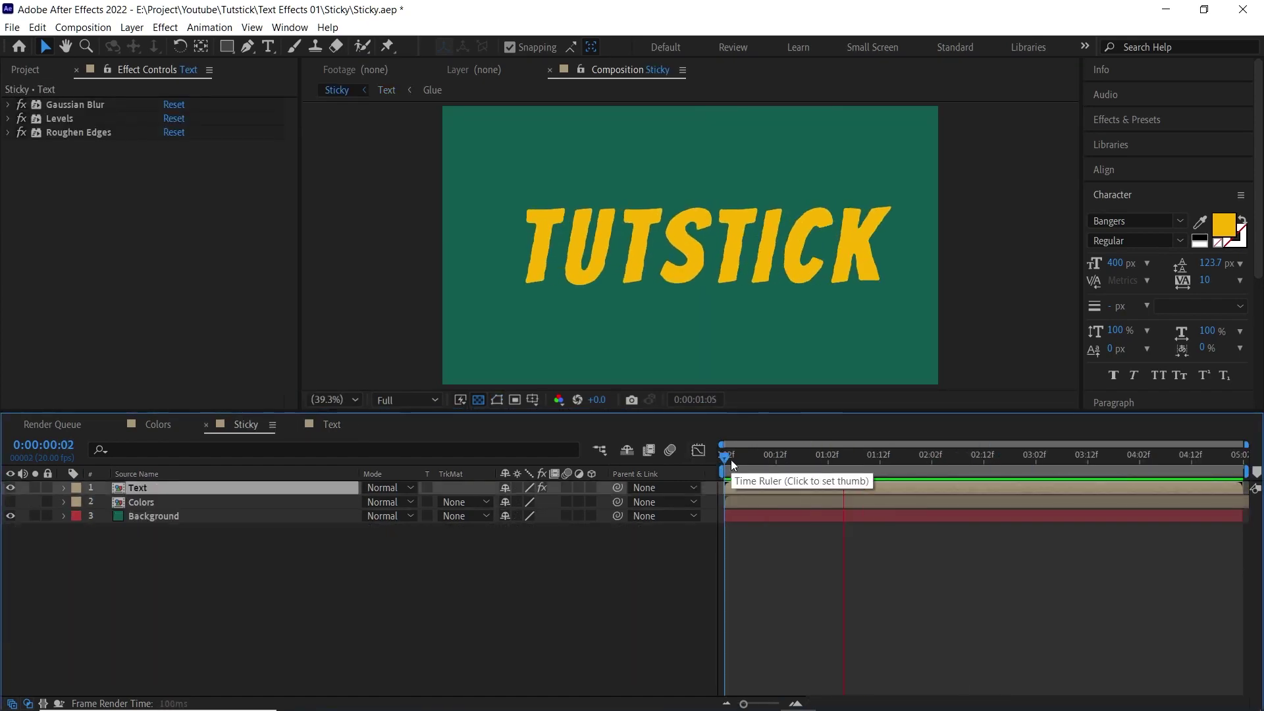
pyautogui.click(723, 461)
pyautogui.press('space')
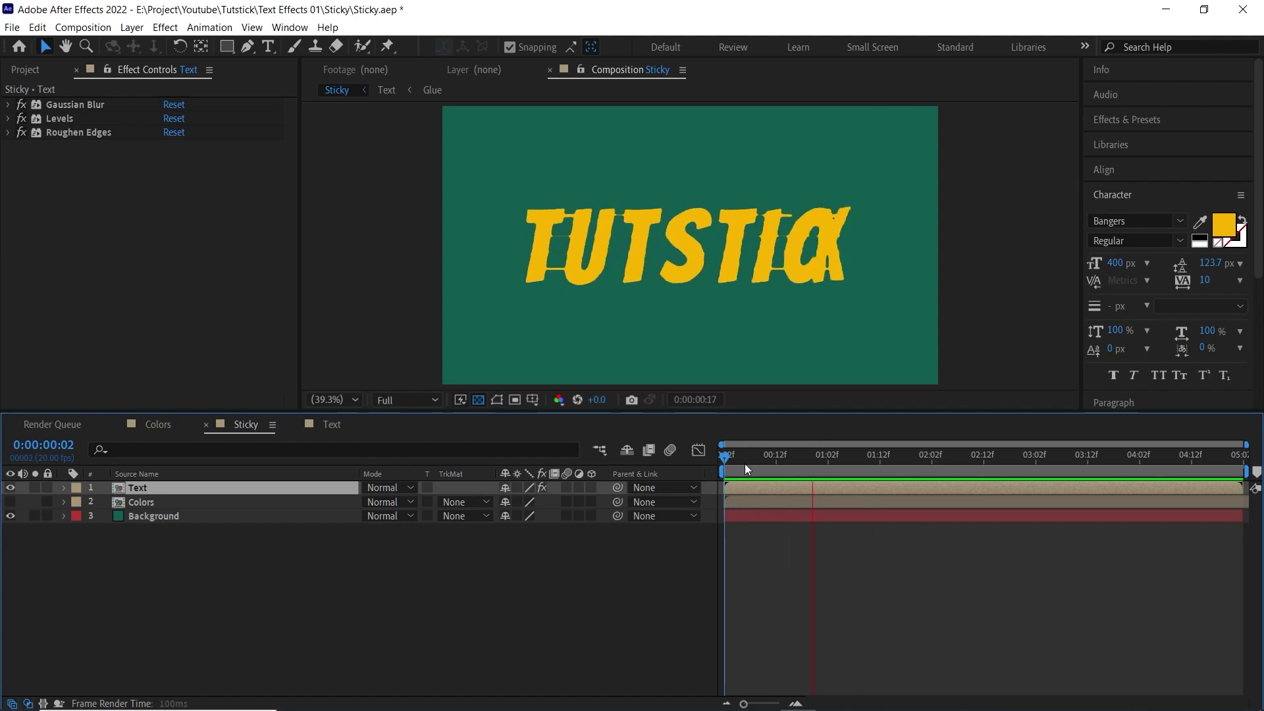
pyautogui.press('space')
# Step: Find the CC Smear effect and apply it to the Text layer
pyautogui.click(1126, 119)
pyautogui.click(1147, 141)
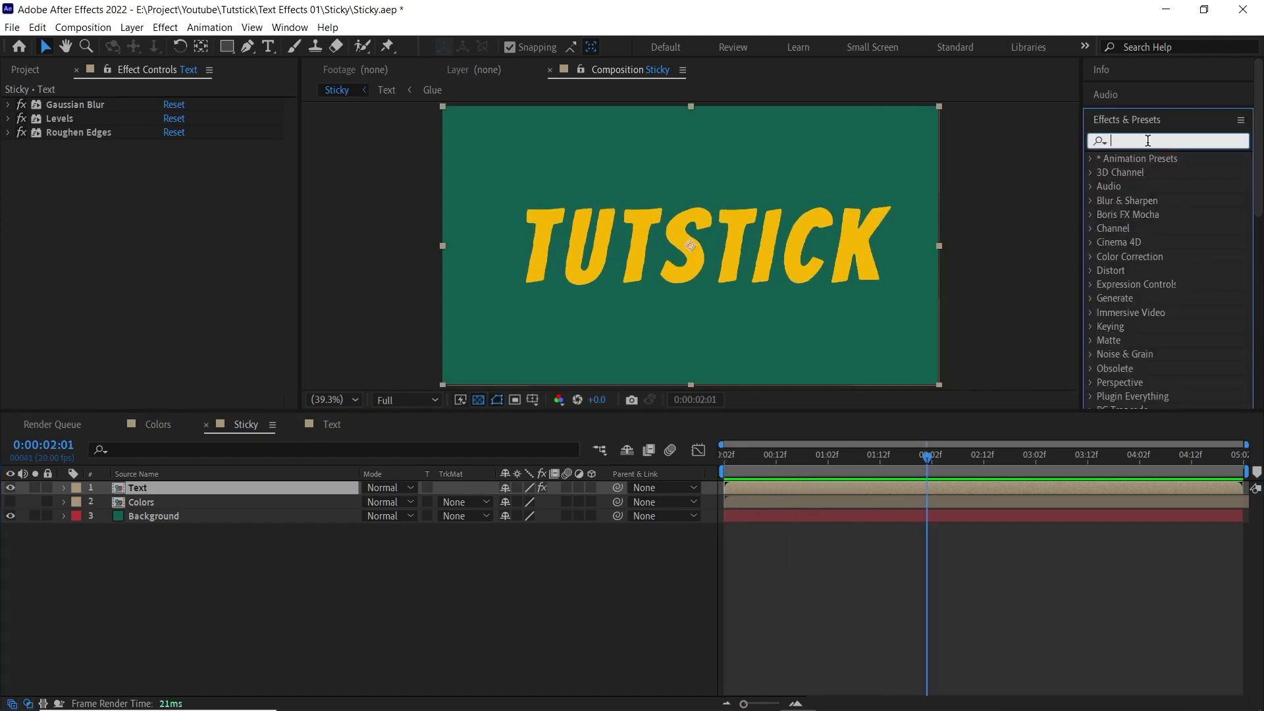
pyautogui.write('smea')
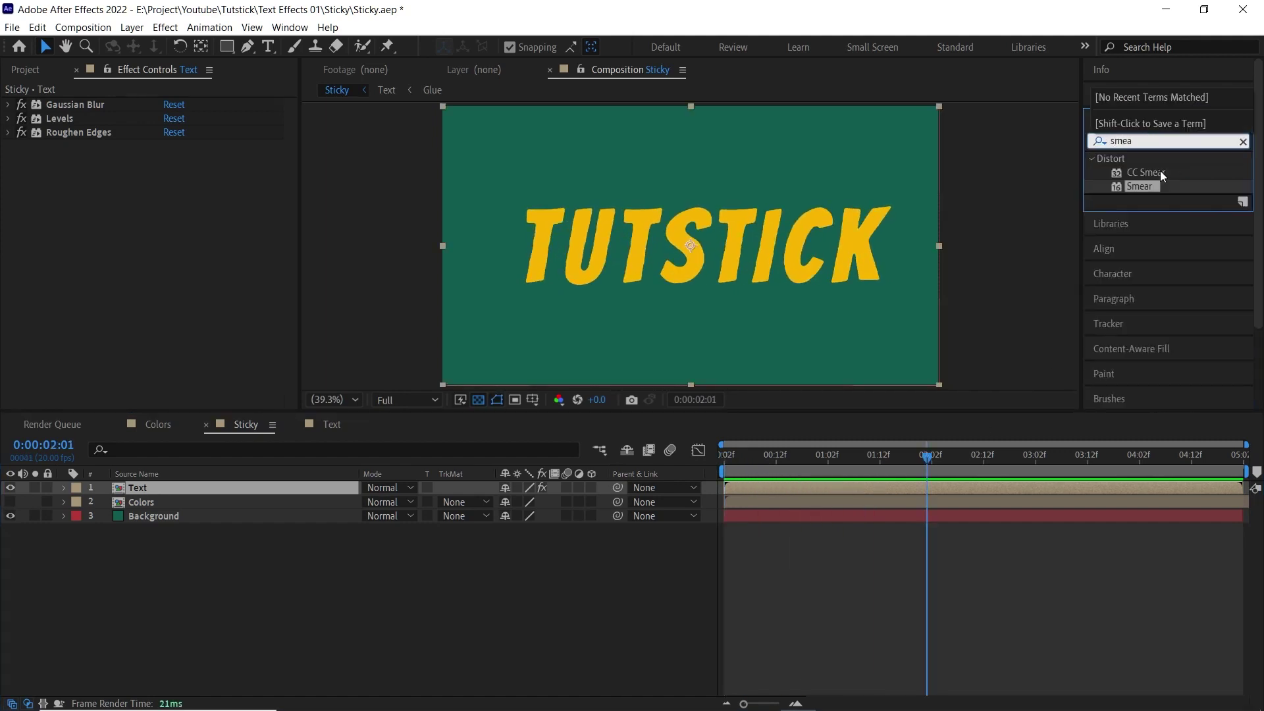
pyautogui.moveTo(1160, 171); pyautogui.dragTo(148, 228)
# Step: Place CC Smear's From point at the base of the S, about 906.8, 685.2, and its To point straight below, about 904.2, 1072.4
pyautogui.moveTo(816, 266)
pyautogui.mouseDown()
pyautogui.moveTo(840, 294)
pyautogui.moveTo(794, 267)
pyautogui.mouseUp()
pyautogui.click(171, 160)
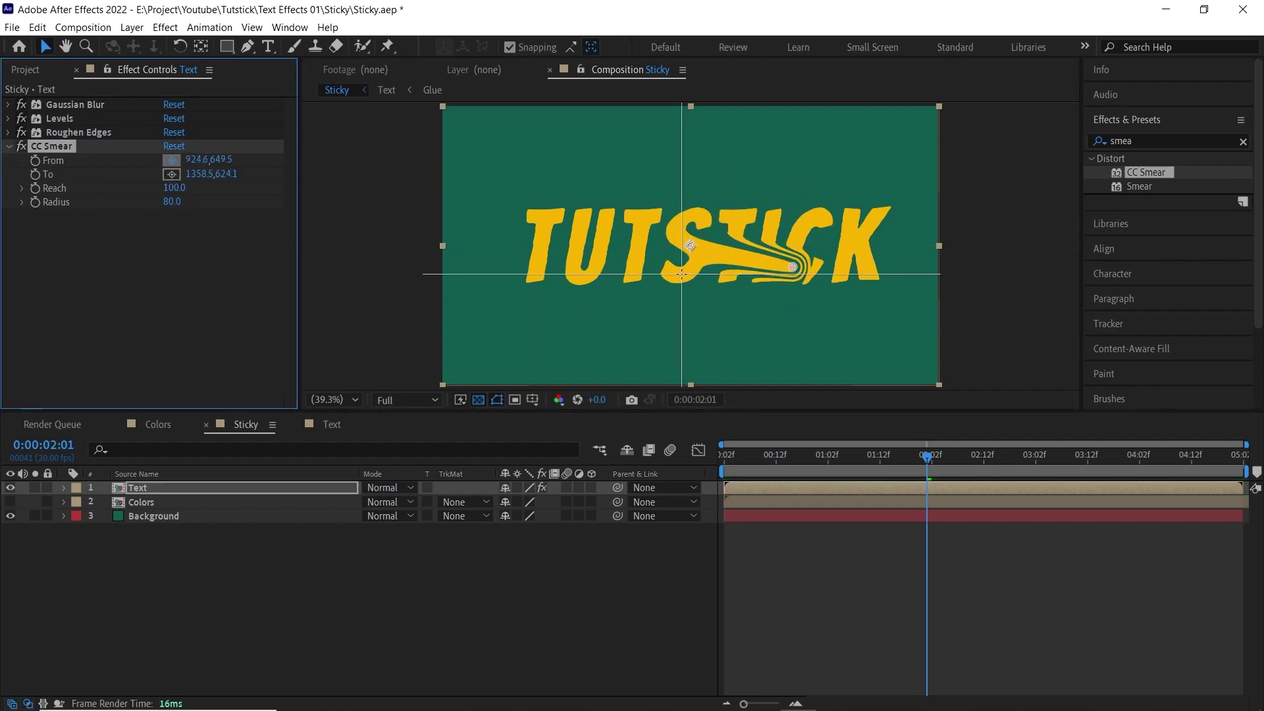
pyautogui.click(681, 274)
pyautogui.click(171, 174)
pyautogui.click(681, 370)
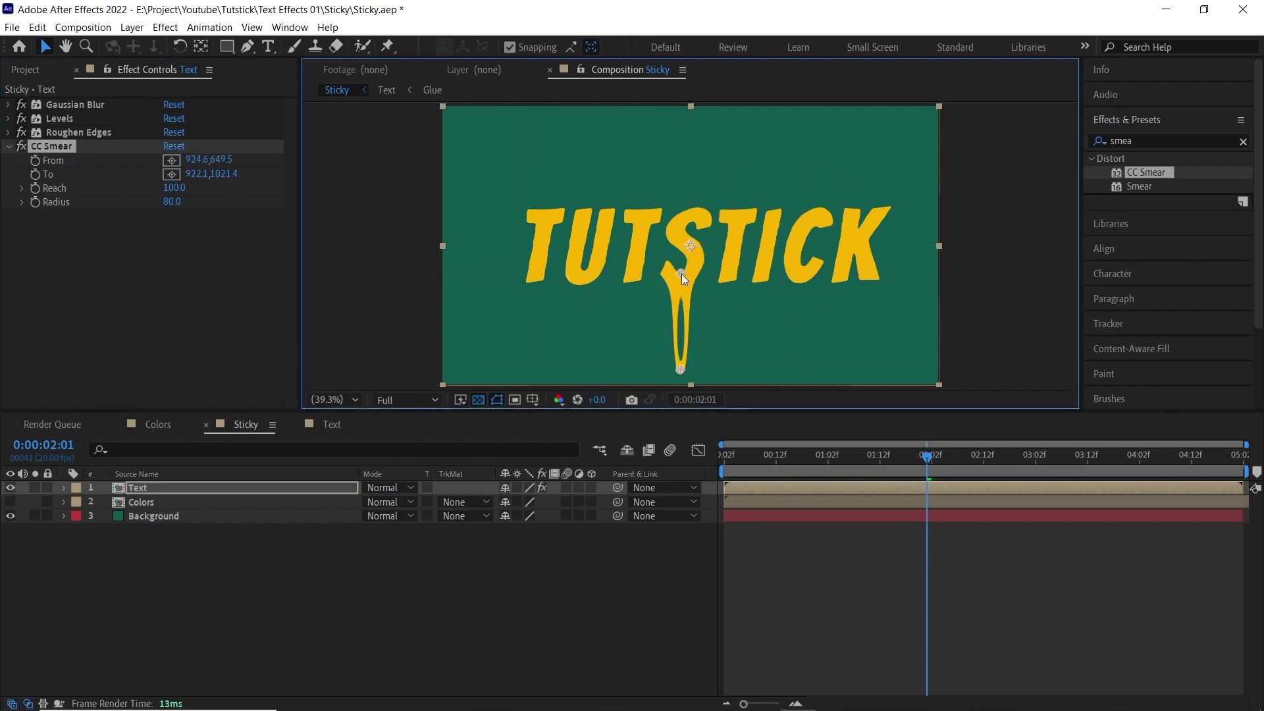
pyautogui.moveTo(682, 274); pyautogui.dragTo(681, 294)
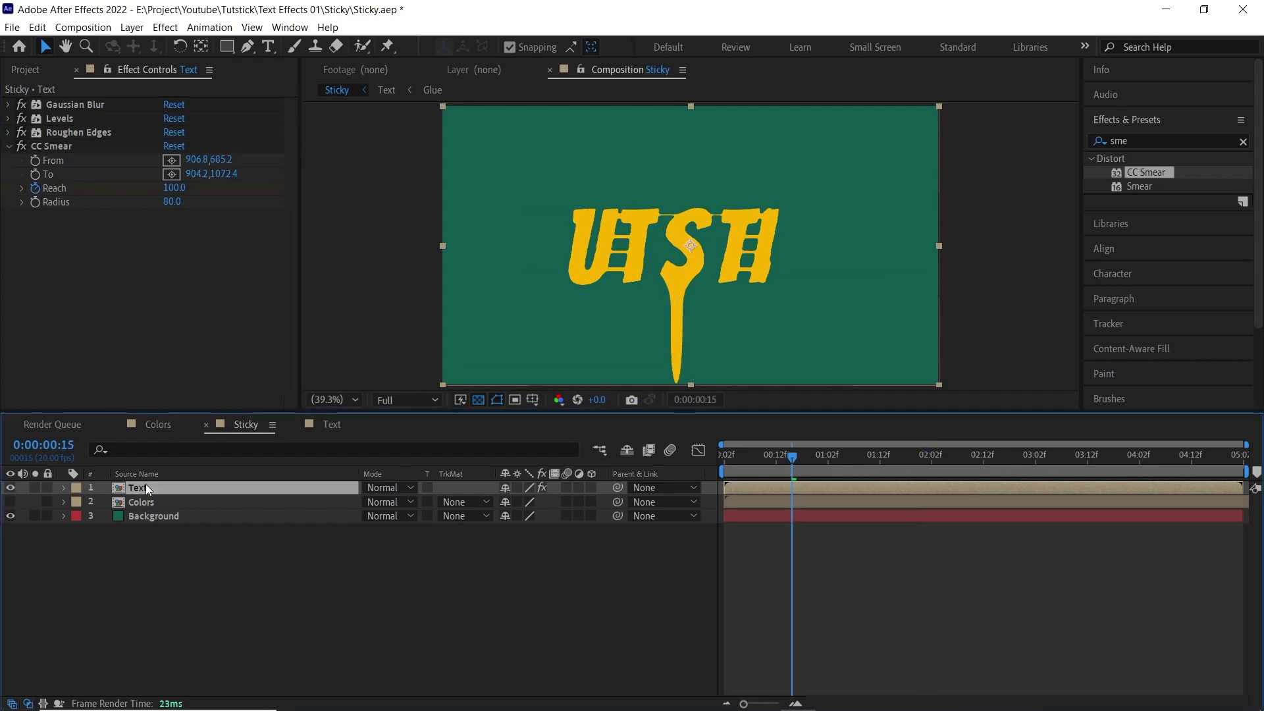
# Step: Keyframe CC Smear's Reach from 0 at 0:00:00:15 to 1000 at 0:00:01:02
pyautogui.moveTo(797, 461); pyautogui.dragTo(822, 466)
pyautogui.moveTo(175, 188); pyautogui.dragTo(908, 203)
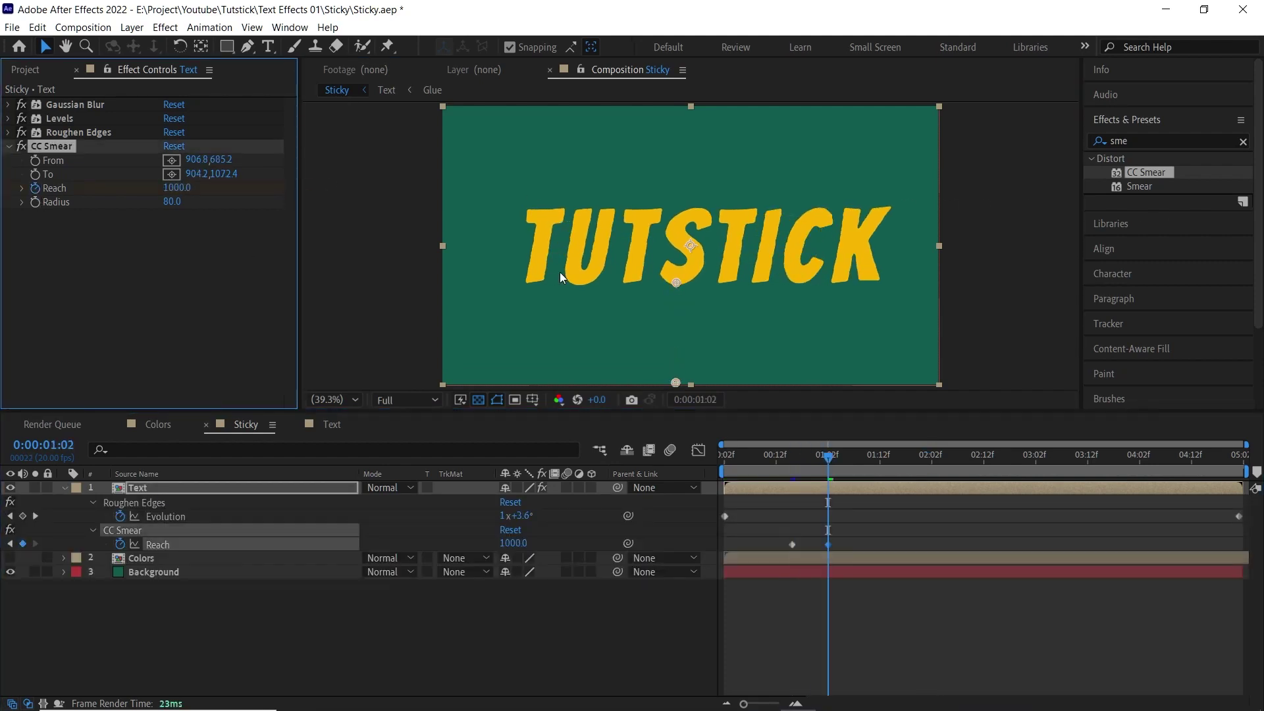
pyautogui.moveTo(828, 461); pyautogui.dragTo(793, 467)
pyautogui.click(177, 188)
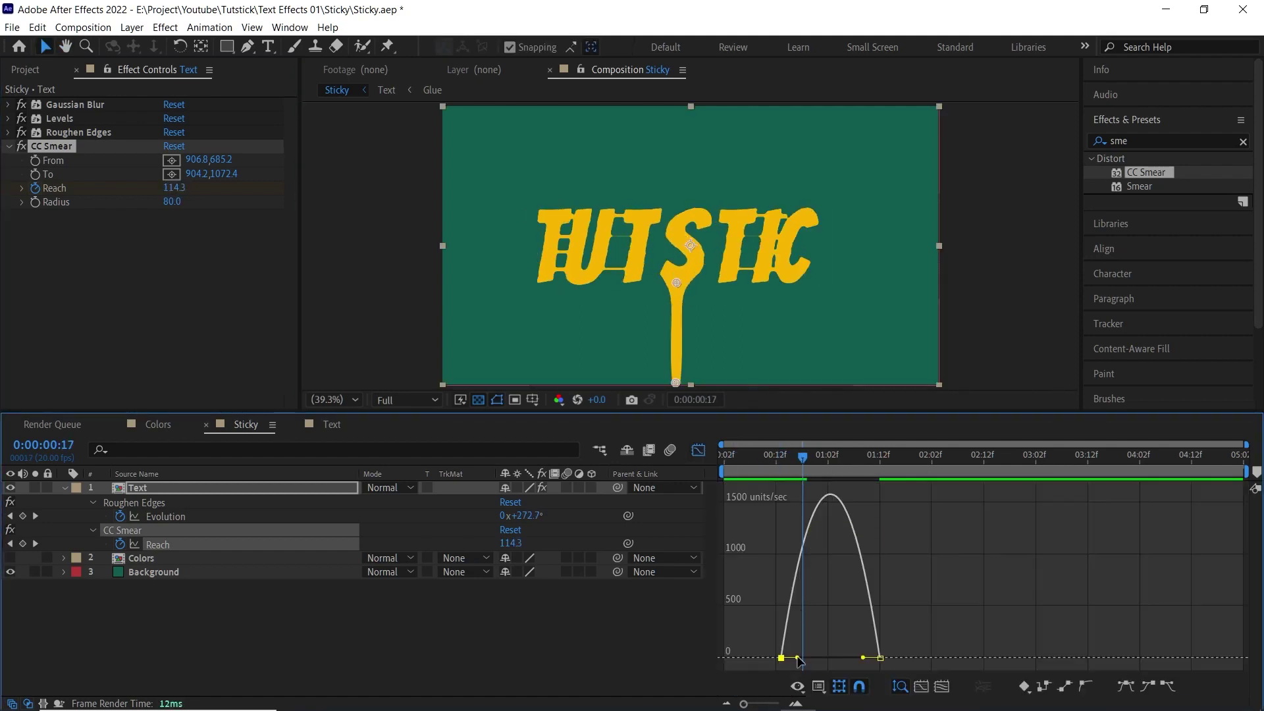
# Step: Set the first Reach keyframe's outgoing influence to 100% in the speed graph and preview the drip
pyautogui.moveTo(798, 660); pyautogui.dragTo(835, 656)
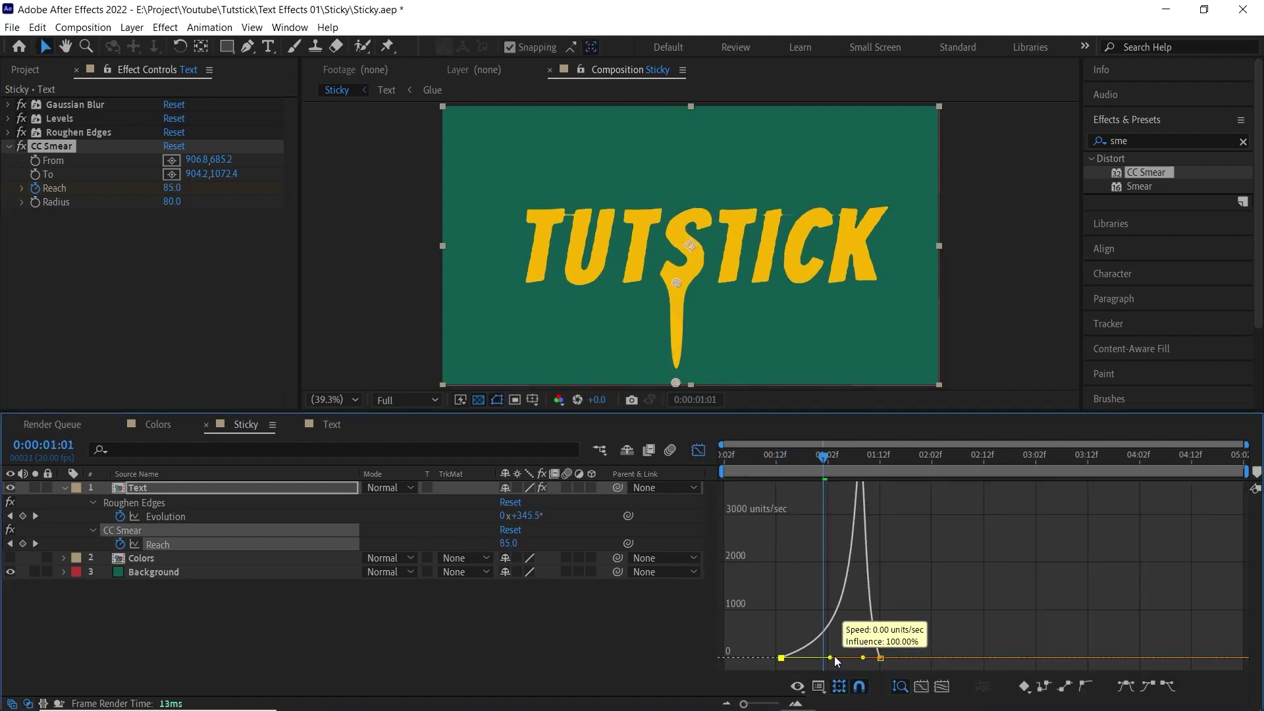
pyautogui.moveTo(822, 457); pyautogui.dragTo(754, 456)
pyautogui.press('space')
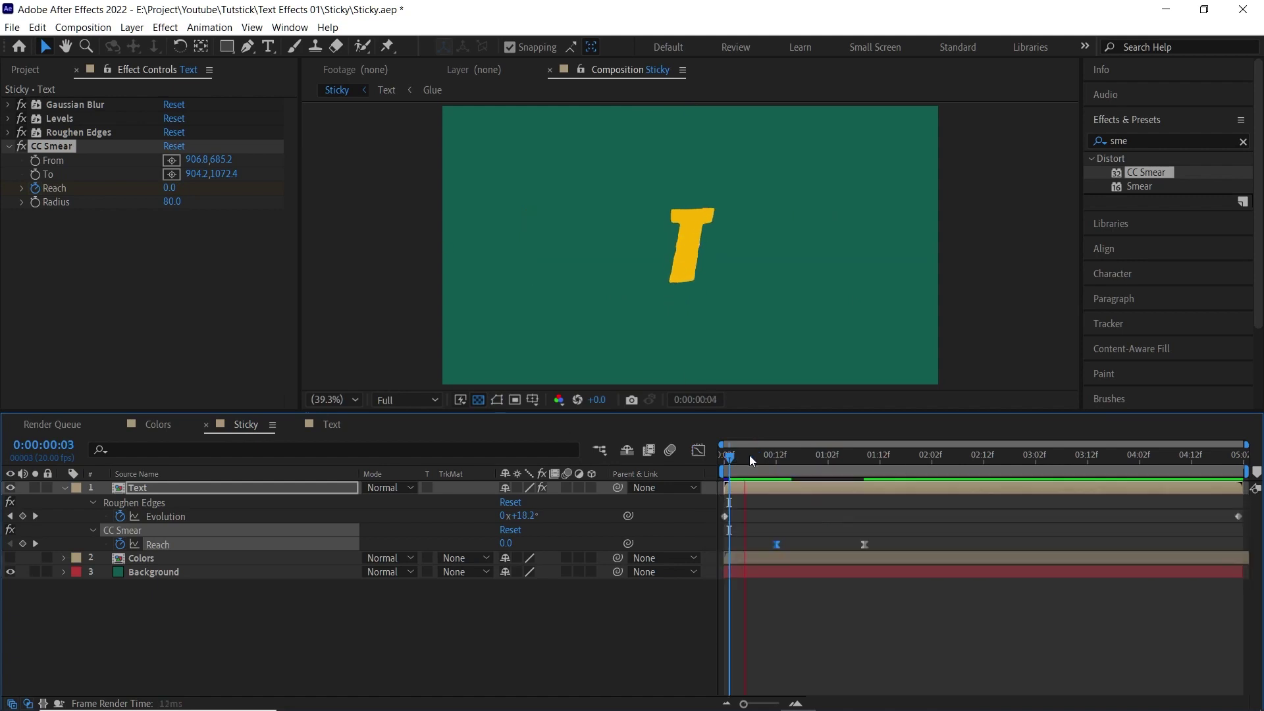
pyautogui.press('space')
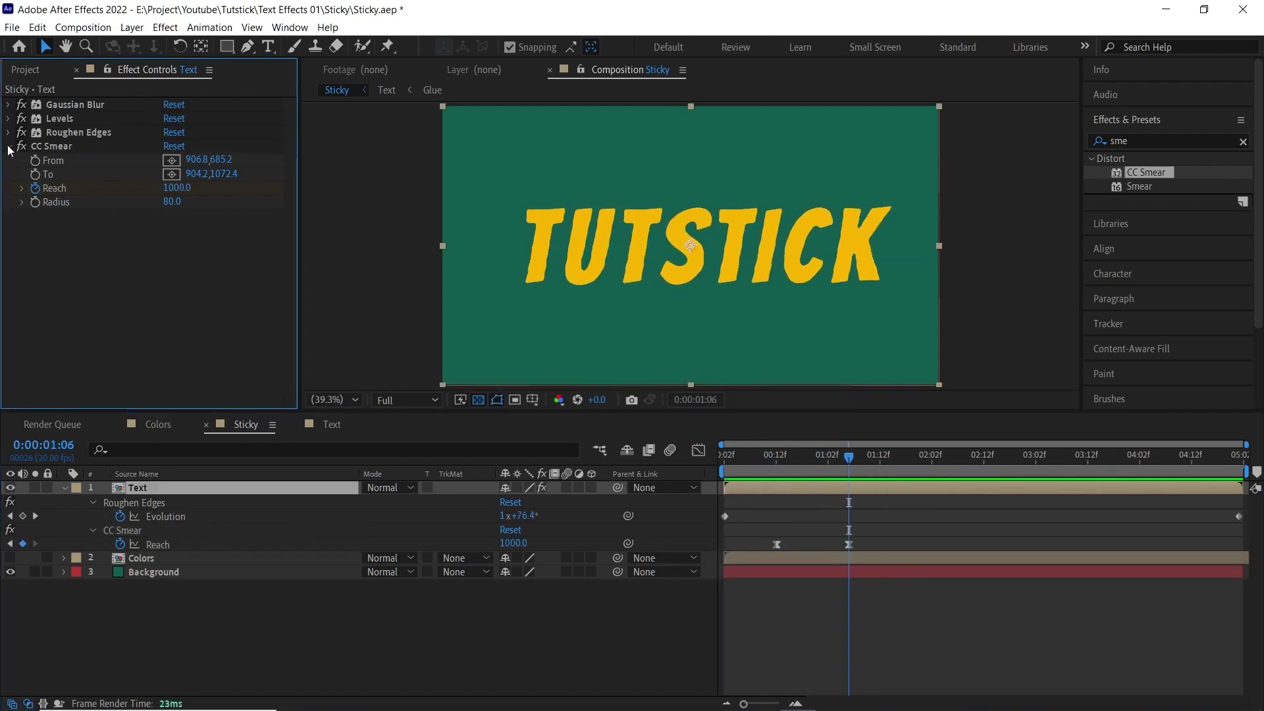
# Step: Duplicate CC Smear, placing the copy's From point under the C at 1385.7, 672.5 and its To point at 1385.7, 1085.1
pyautogui.click(9, 147)
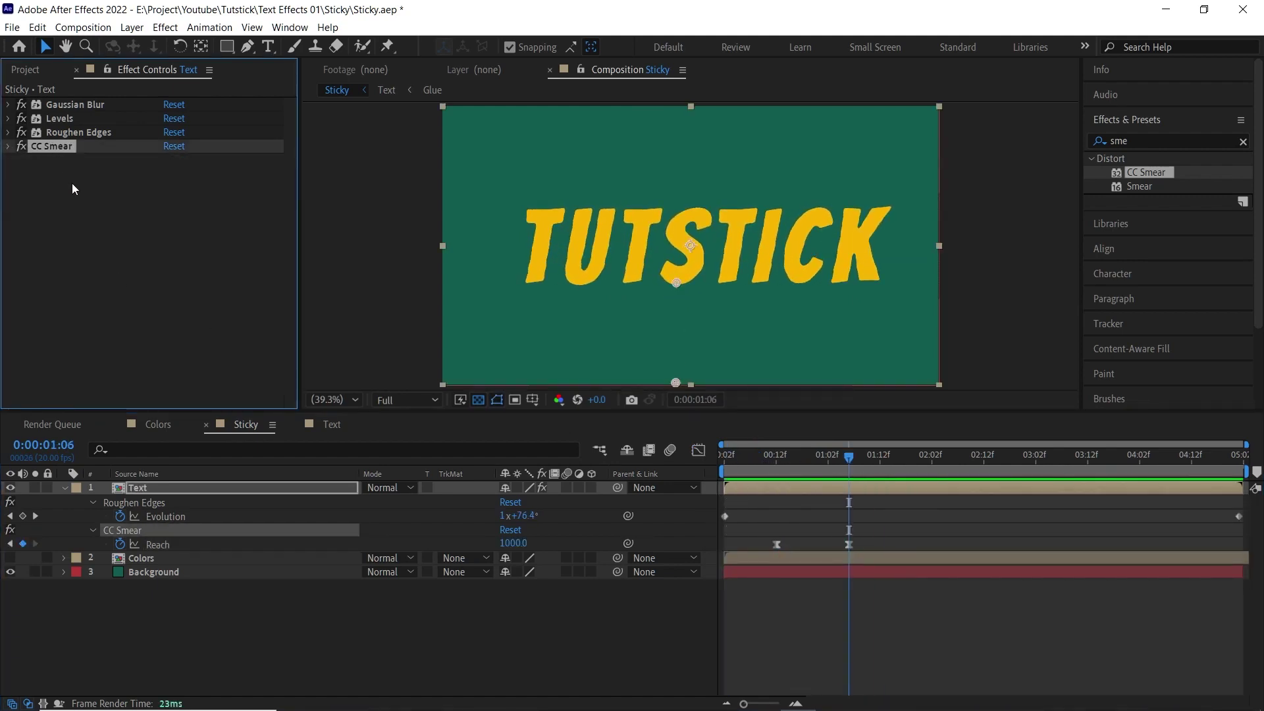
pyautogui.hotkey('ctrl', 'd')
pyautogui.click(171, 191)
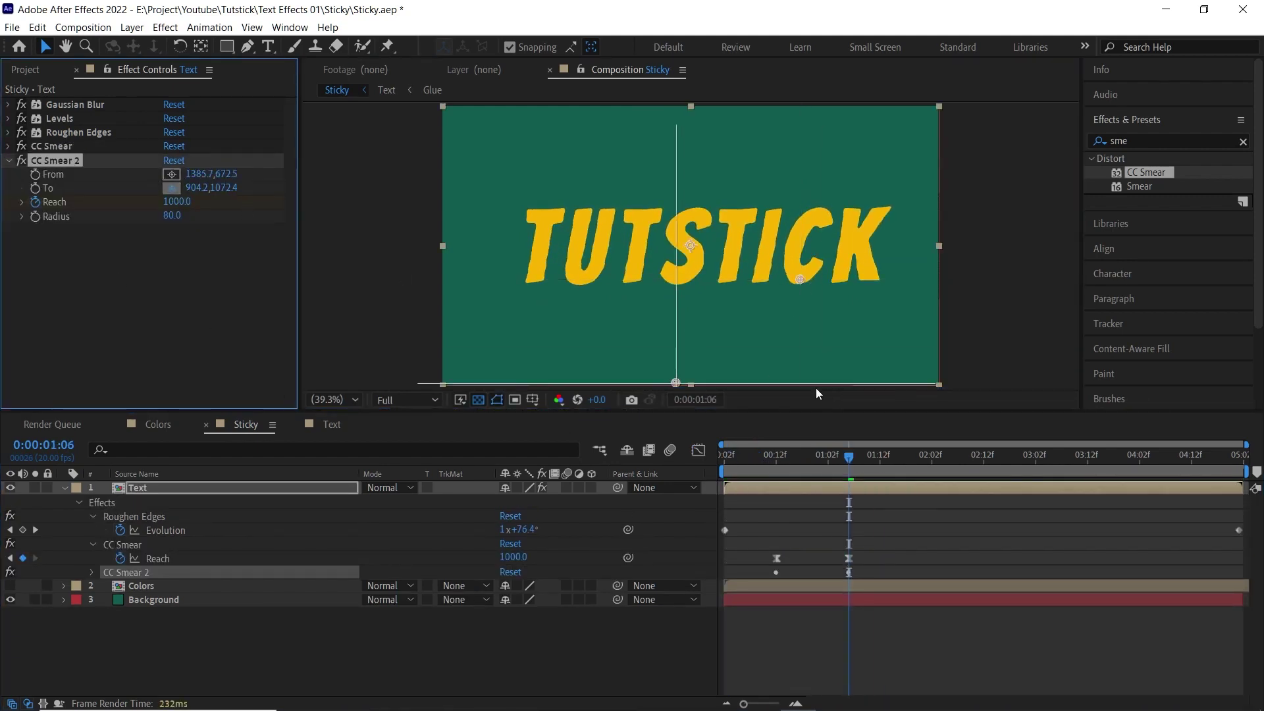
pyautogui.click(800, 385)
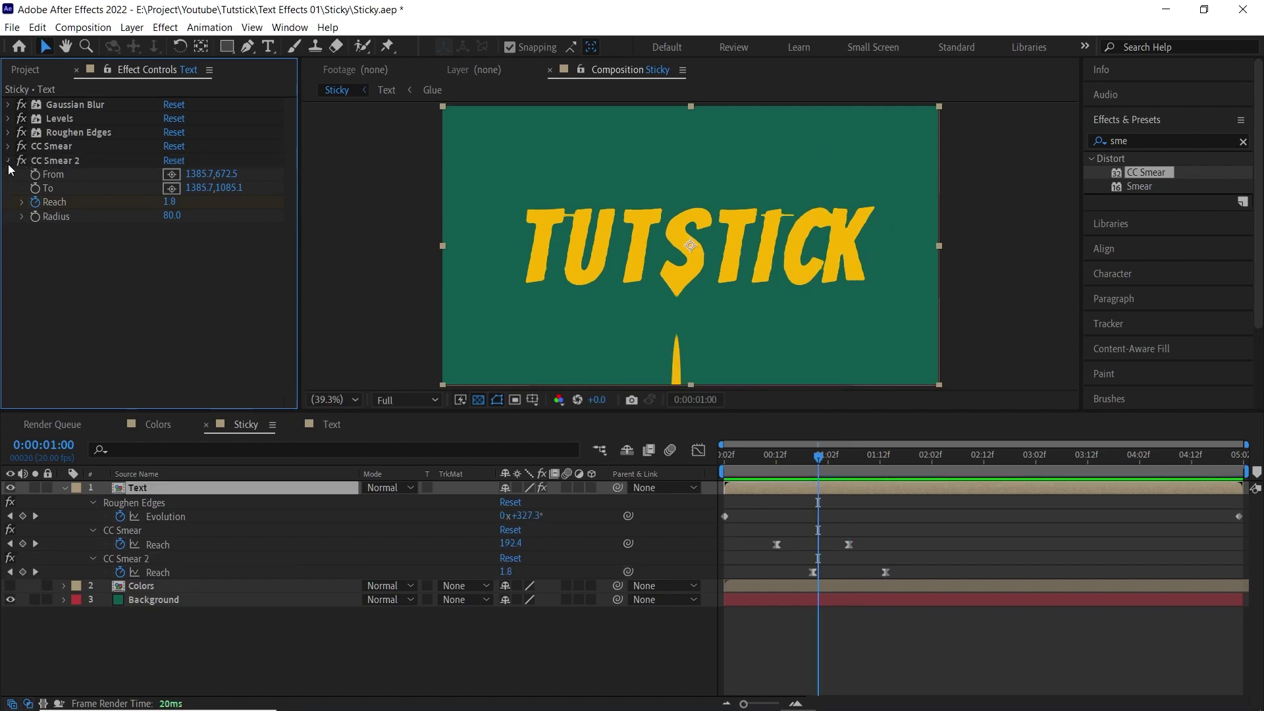
# Step: Duplicate the CC Smear 2 effect on the Text layer for a third drip
pyautogui.click(8, 161)
pyautogui.hotkey('ctrl', 'd')
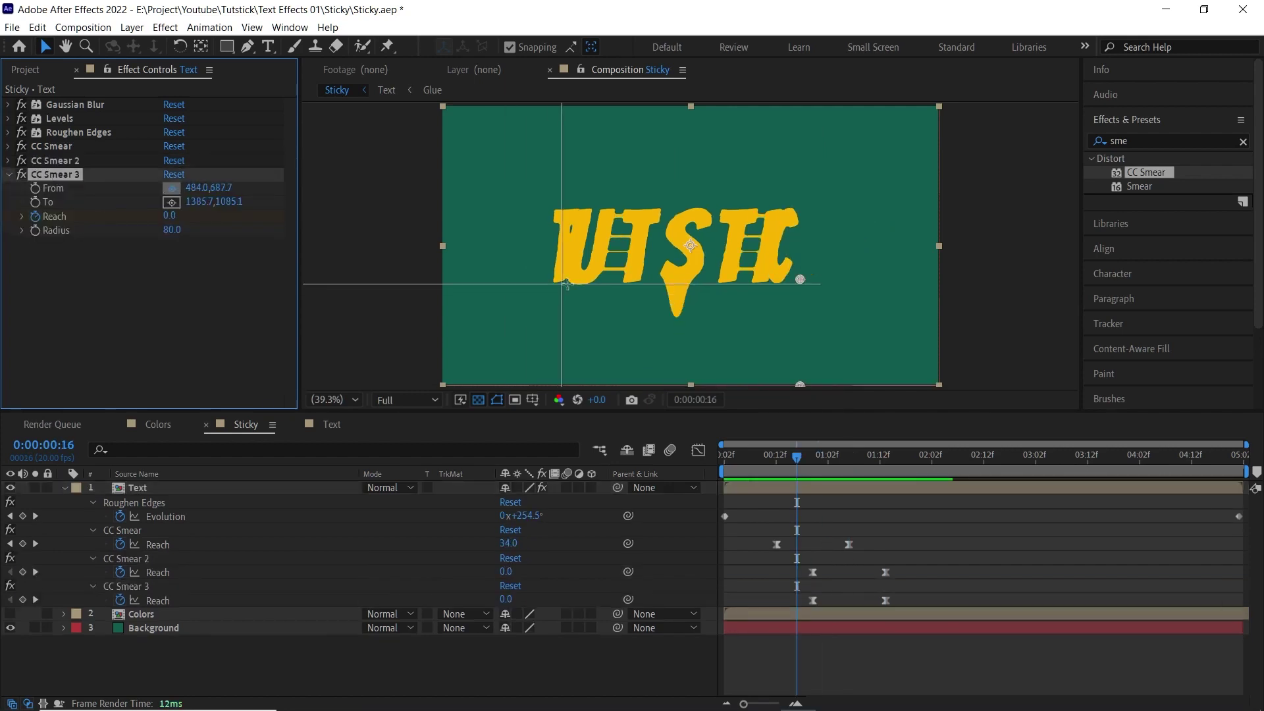